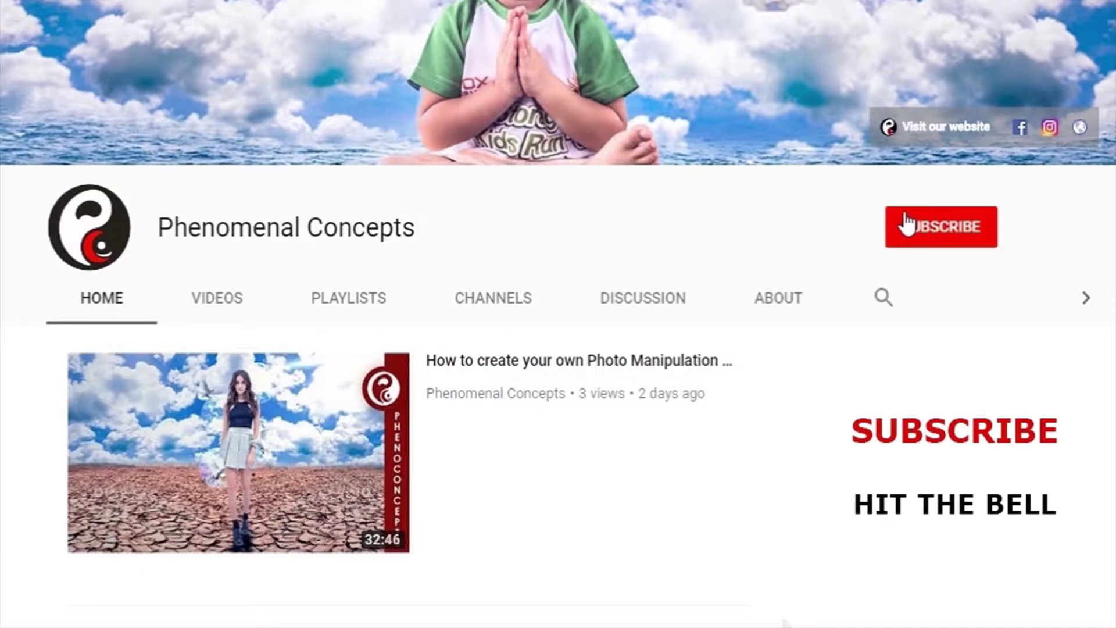
Subscribe to the Phenomenal Concepts channel and turn on its bell notifications.
left_click(907, 226)
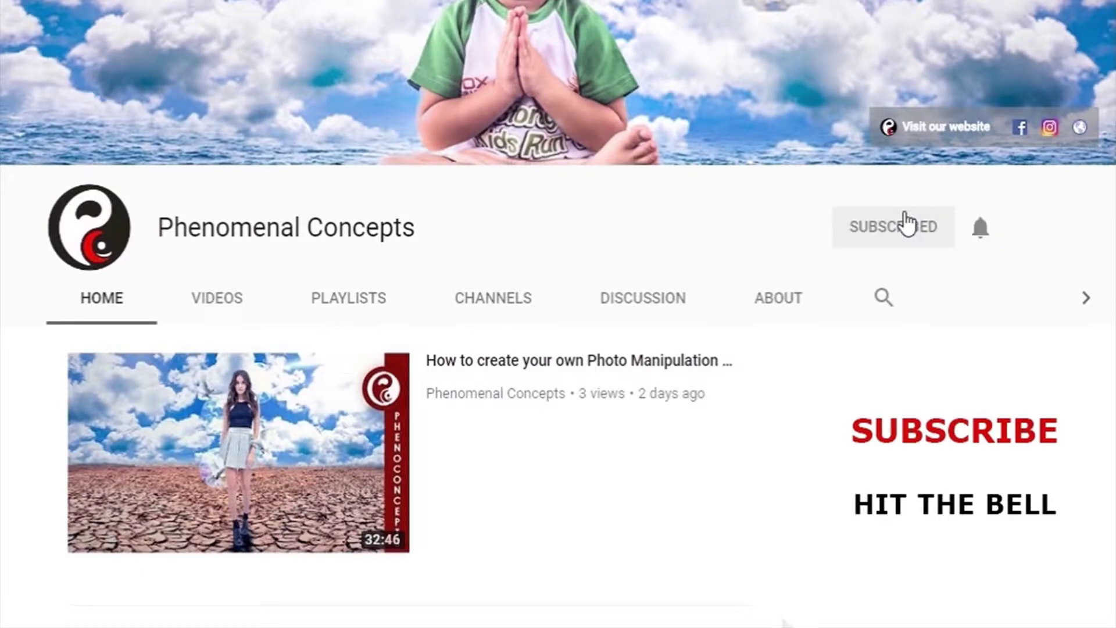
left_click(979, 230)
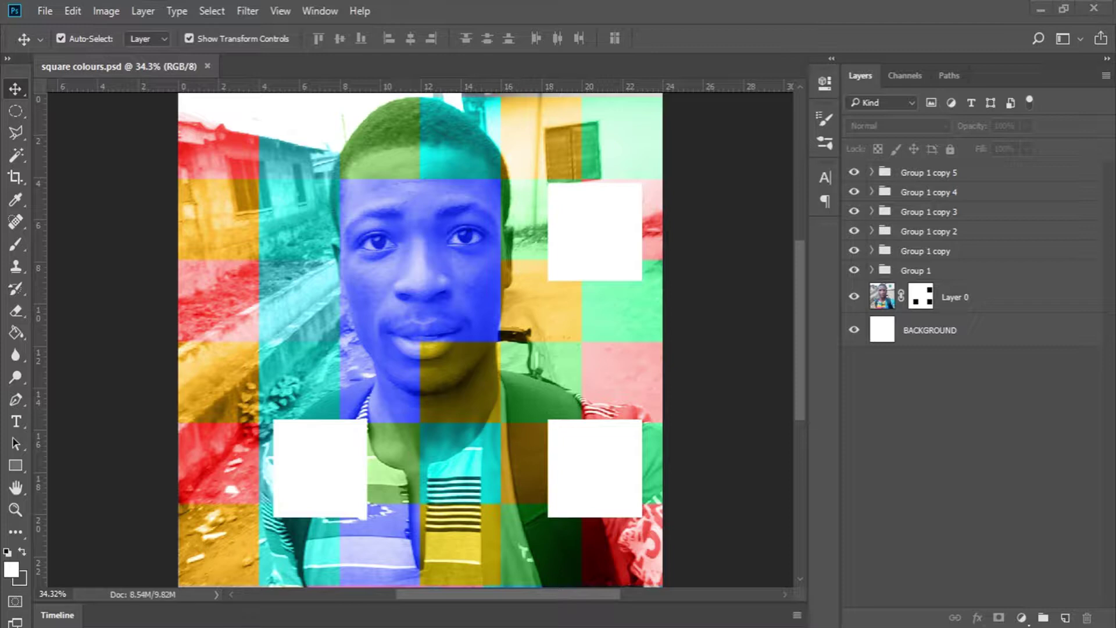
Close square colours.psd and open IMG_20171207_083203.jpg as a new document.
left_click(207, 67)
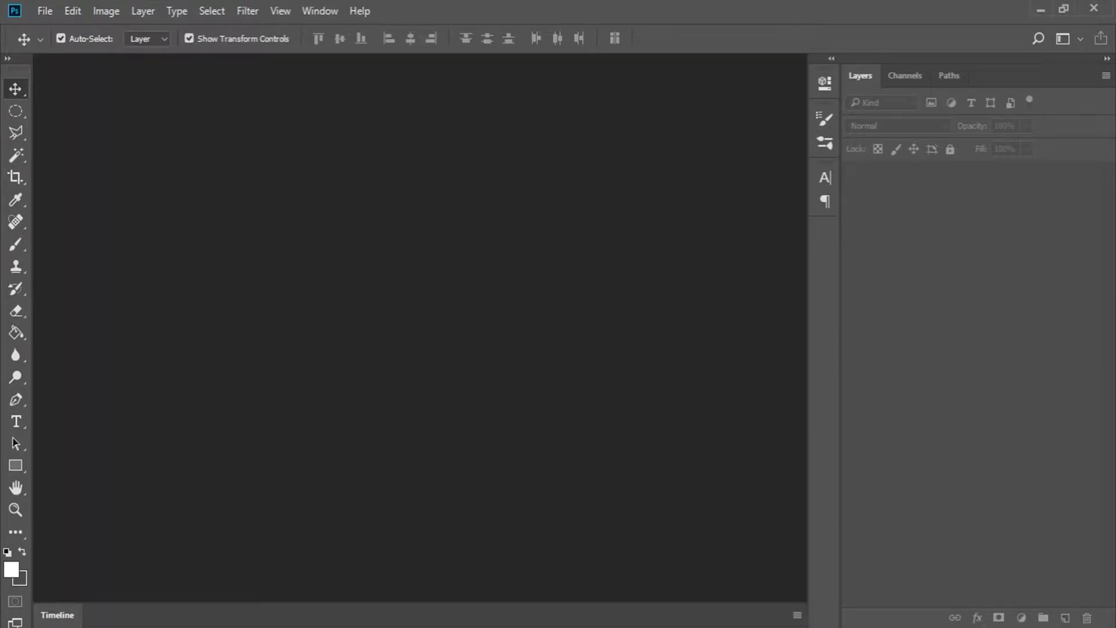
left_click_drag(1105, 512, 321, 261)
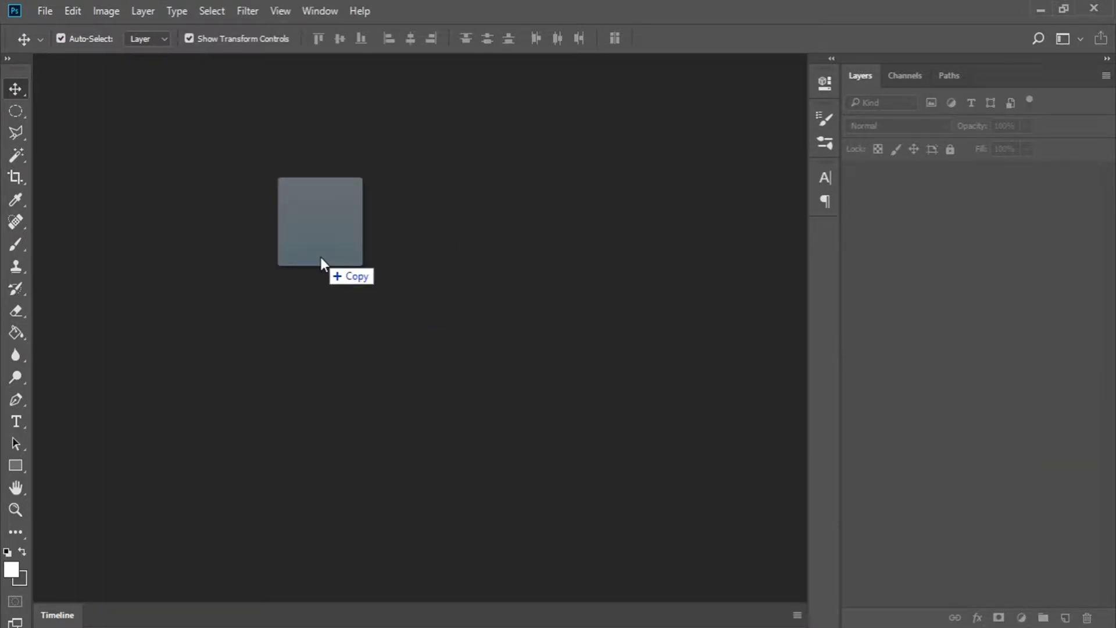
left_click_drag(321, 258, 336, 259)
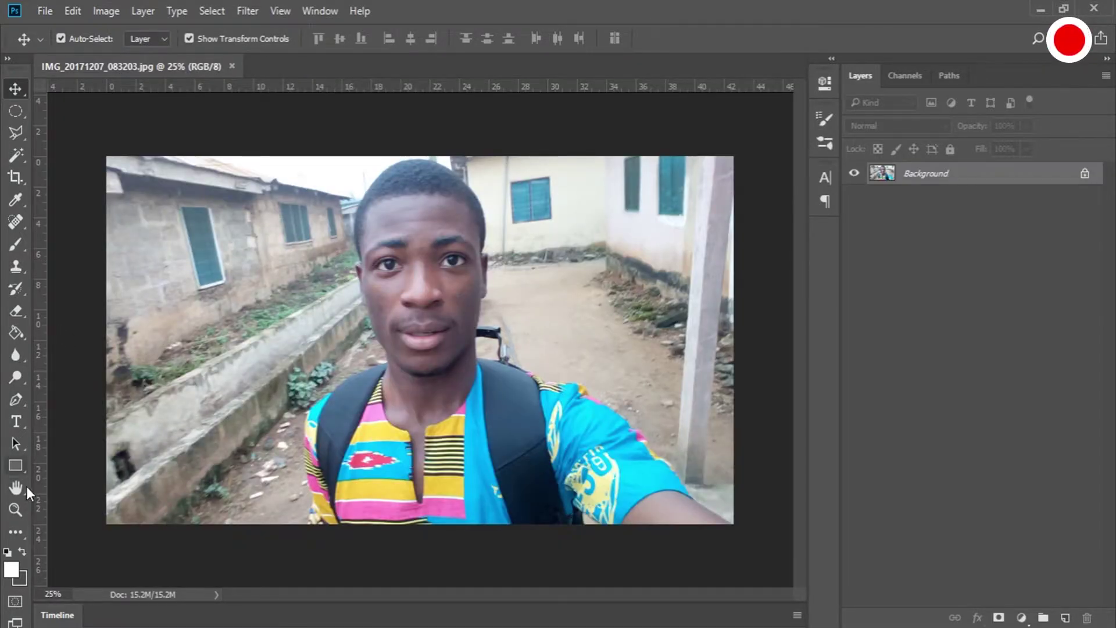
Fit the whole selfie photo to the window with the Zoom tool's Fit Screen.
left_click(15, 509)
left_click(452, 42)
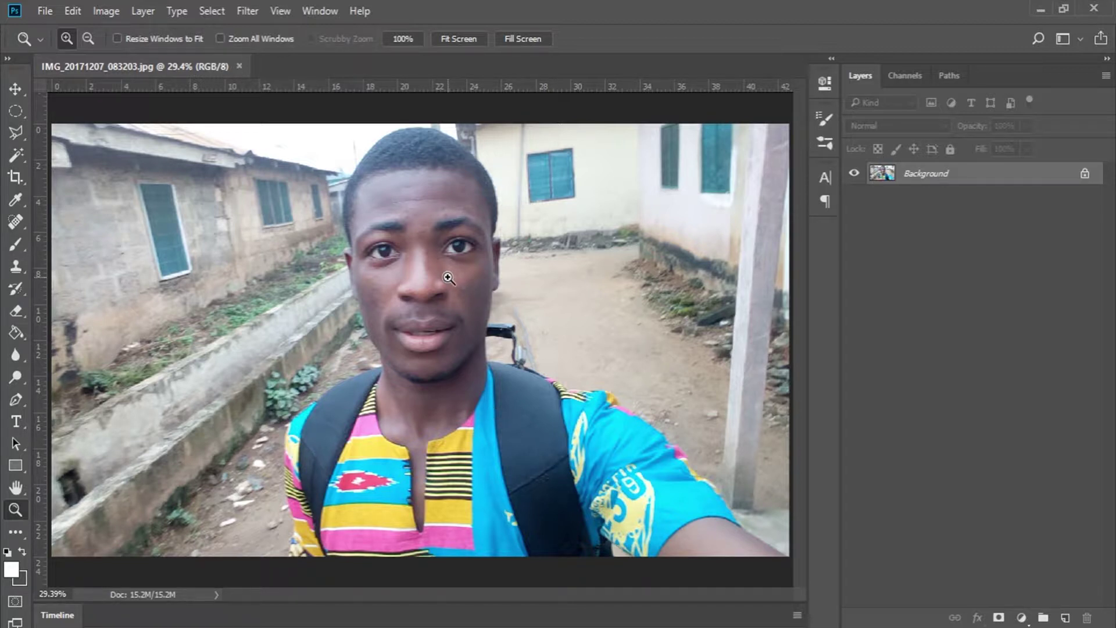
left_click(247, 12)
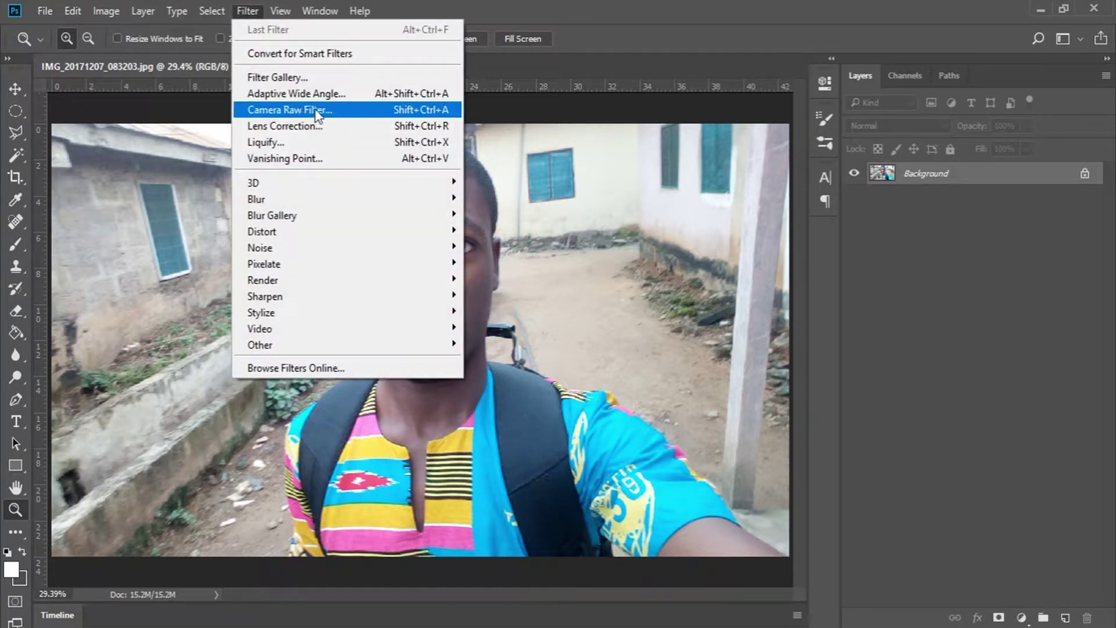
Apply a Camera Raw Filter with Clarity +21 and Exposure +0.20 to the selfie.
left_click(311, 109)
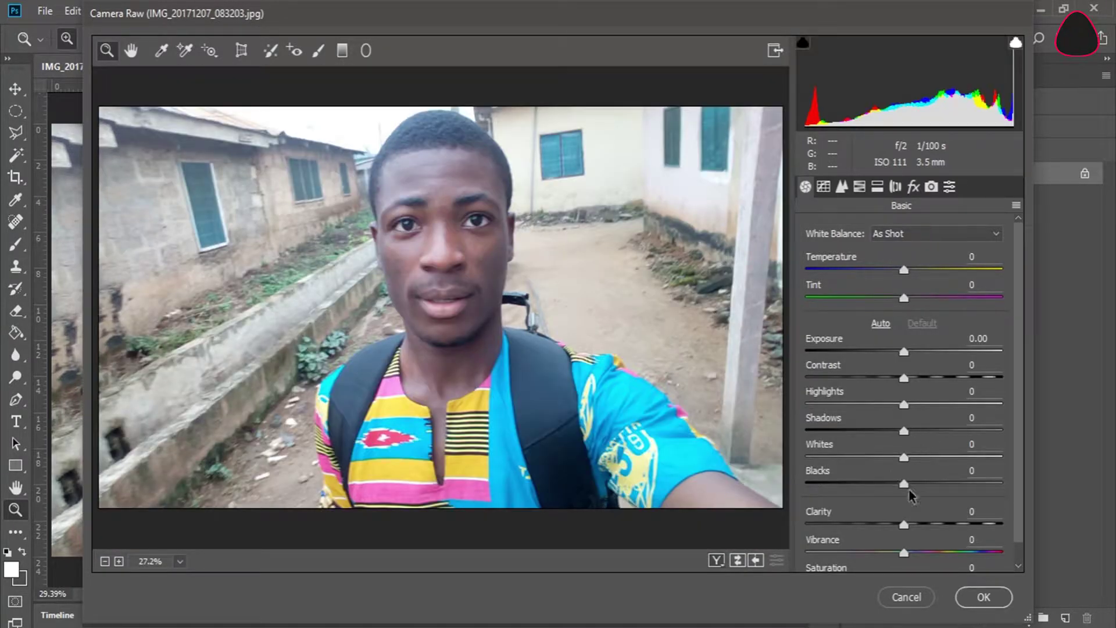
left_click_drag(905, 523, 922, 522)
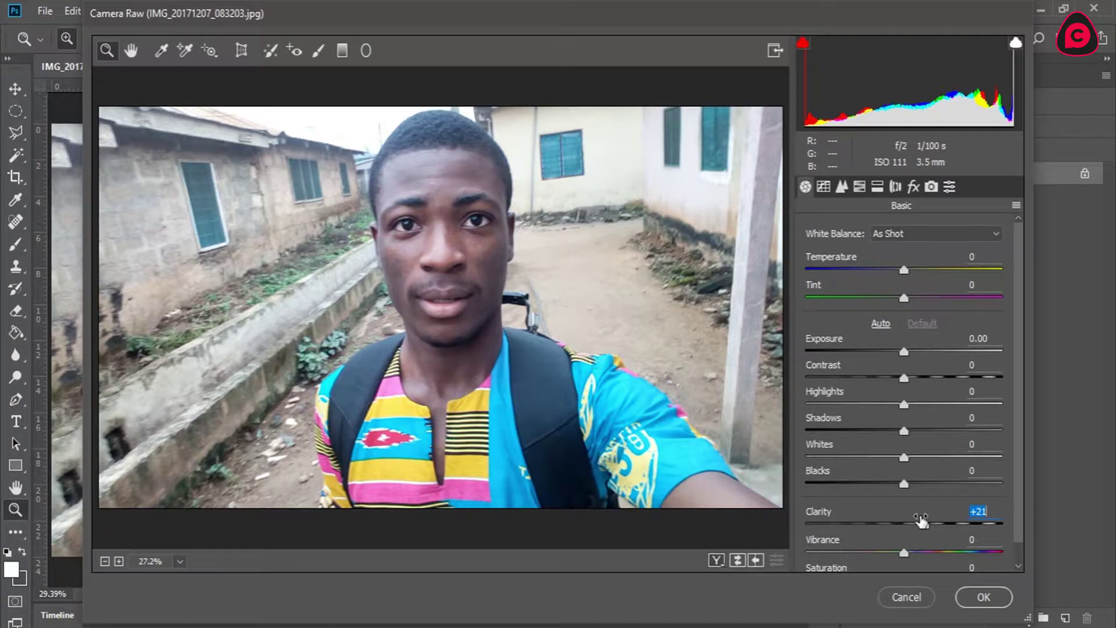
left_click_drag(904, 352, 909, 351)
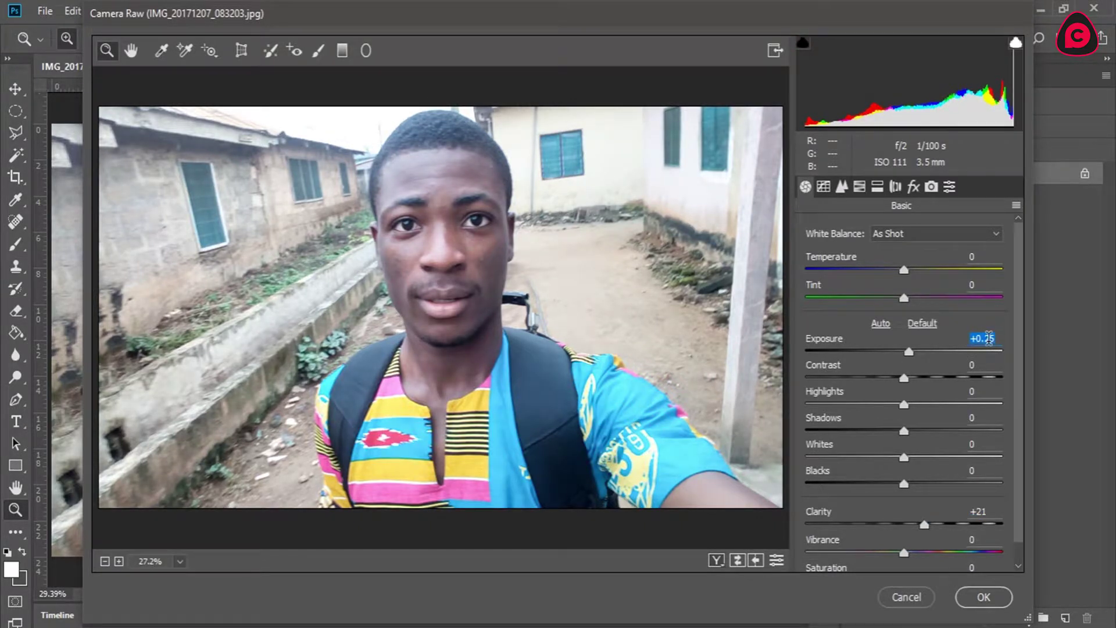
left_click(989, 338)
key("Down")
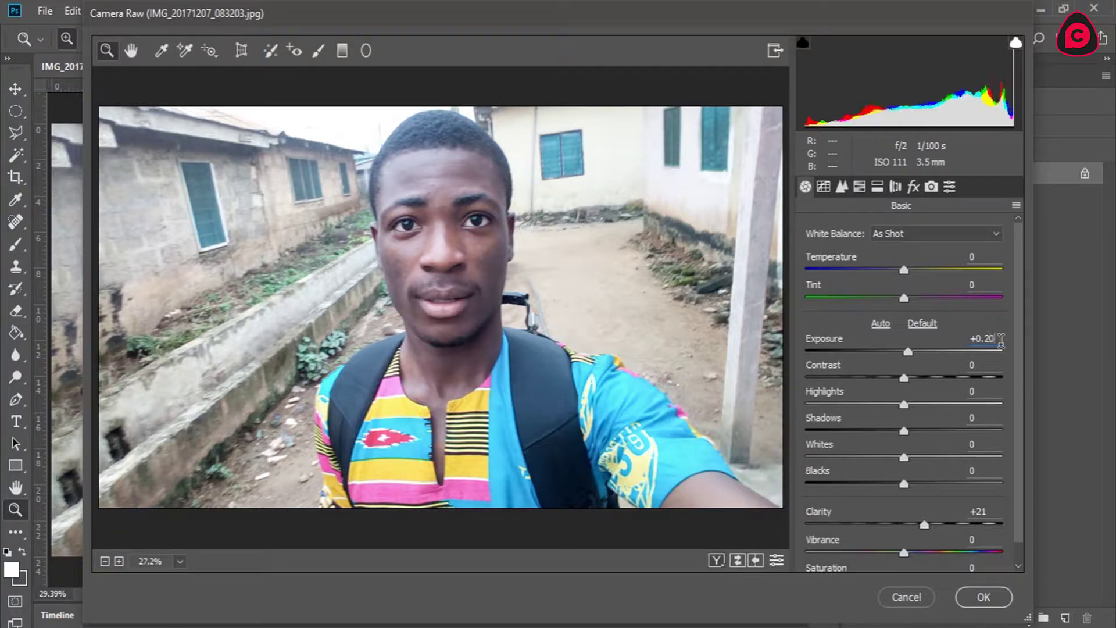
left_click(983, 597)
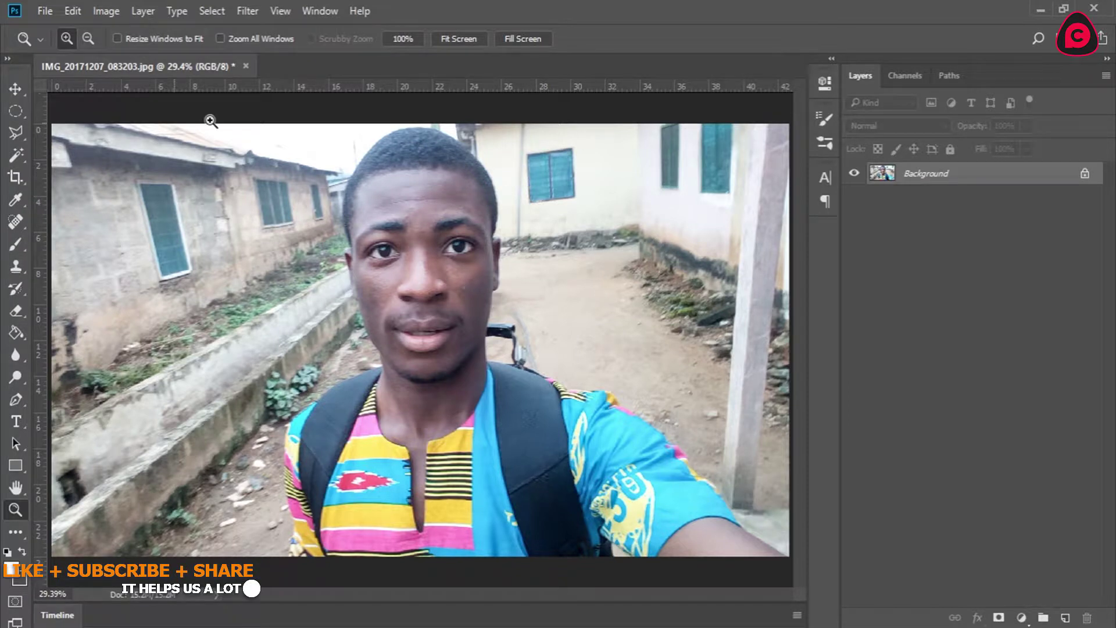
Duplicate the Background layer to Background copy and zoom in on the head.
left_click_drag(979, 186, 1067, 621)
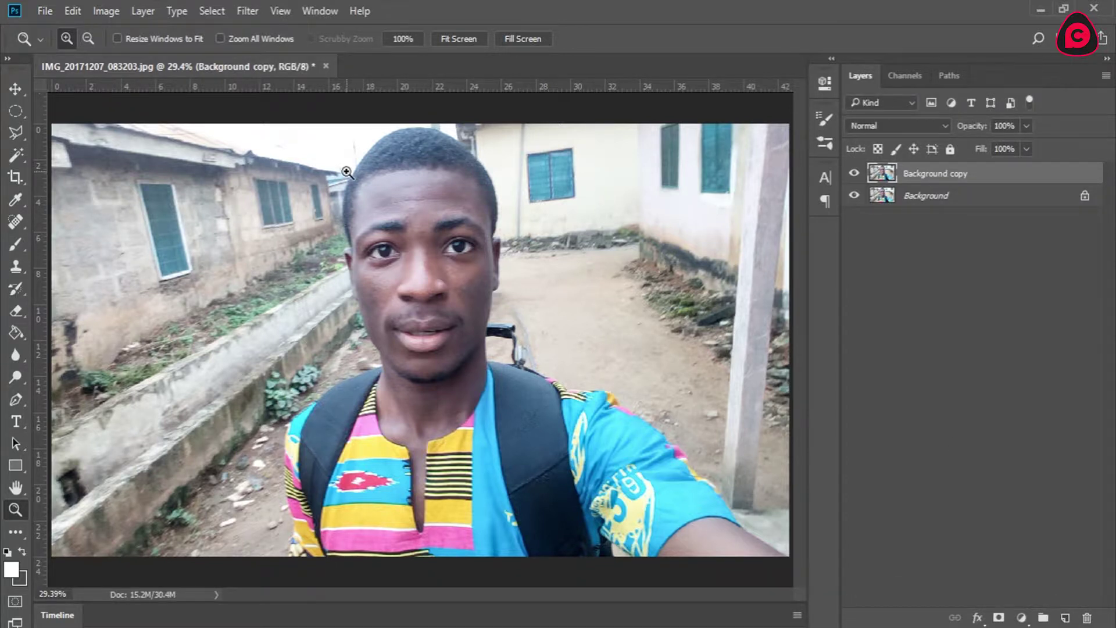
left_click(438, 146)
scroll(574, 267, "down", 2)
scroll(423, 280, "up", 1)
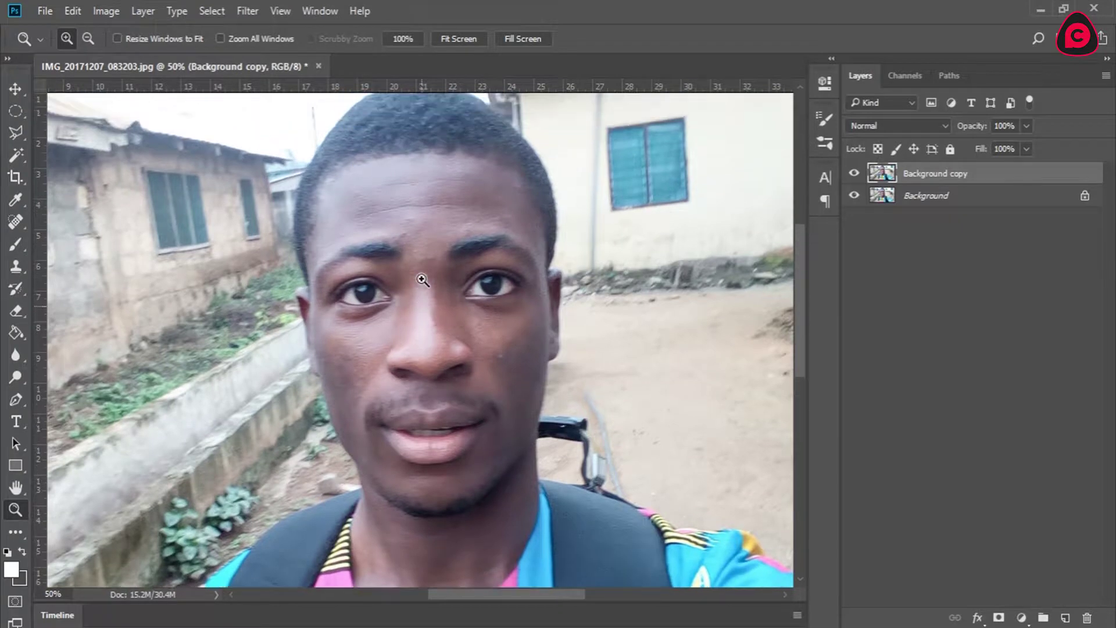
scroll(423, 280, "up", 1)
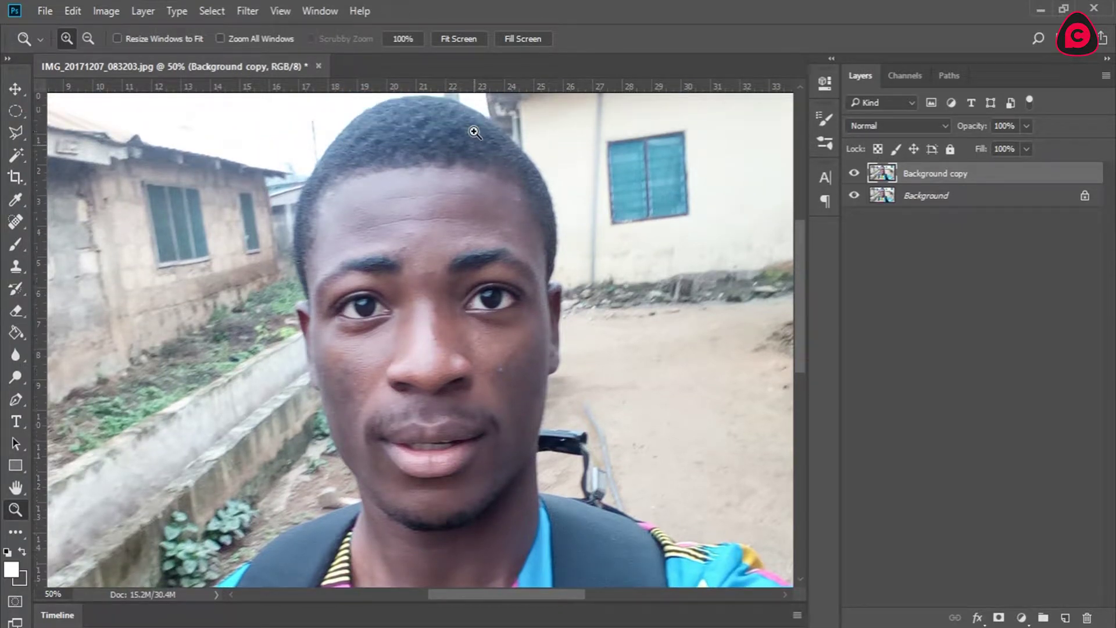
scroll(474, 133, "up", 1)
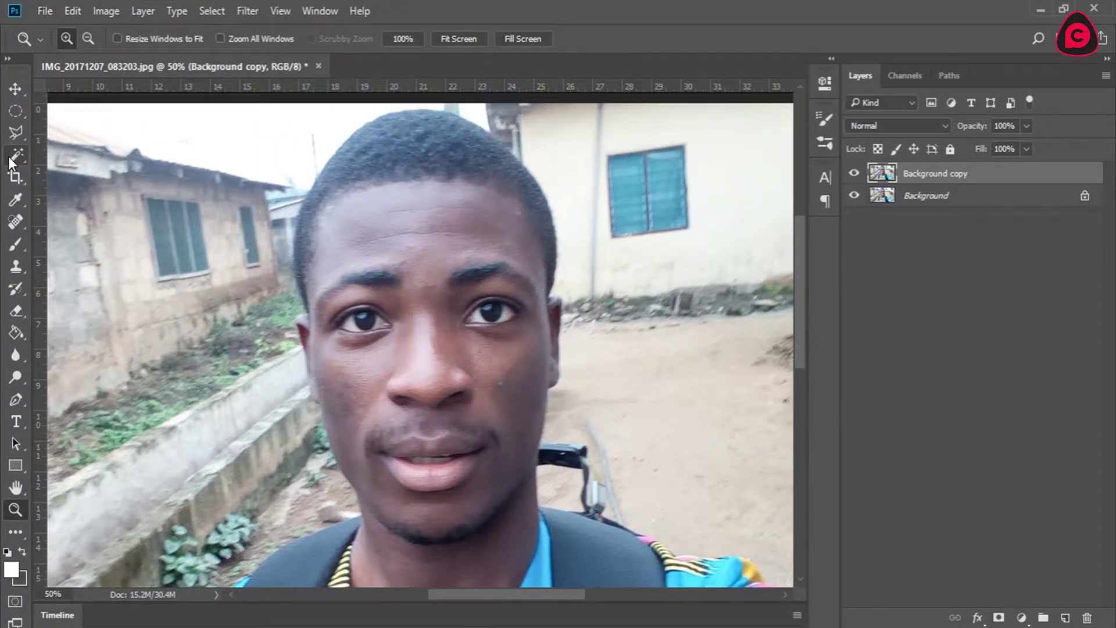
Trace a short Pen path along the hairline, then delete the unfinished path.
left_click(14, 404)
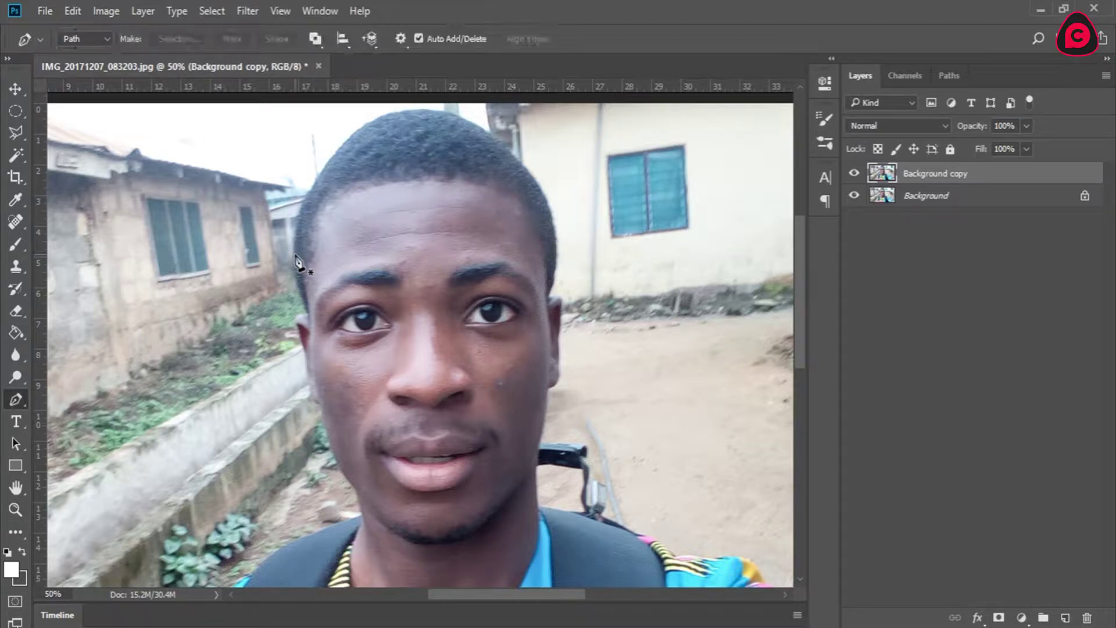
left_click(309, 196)
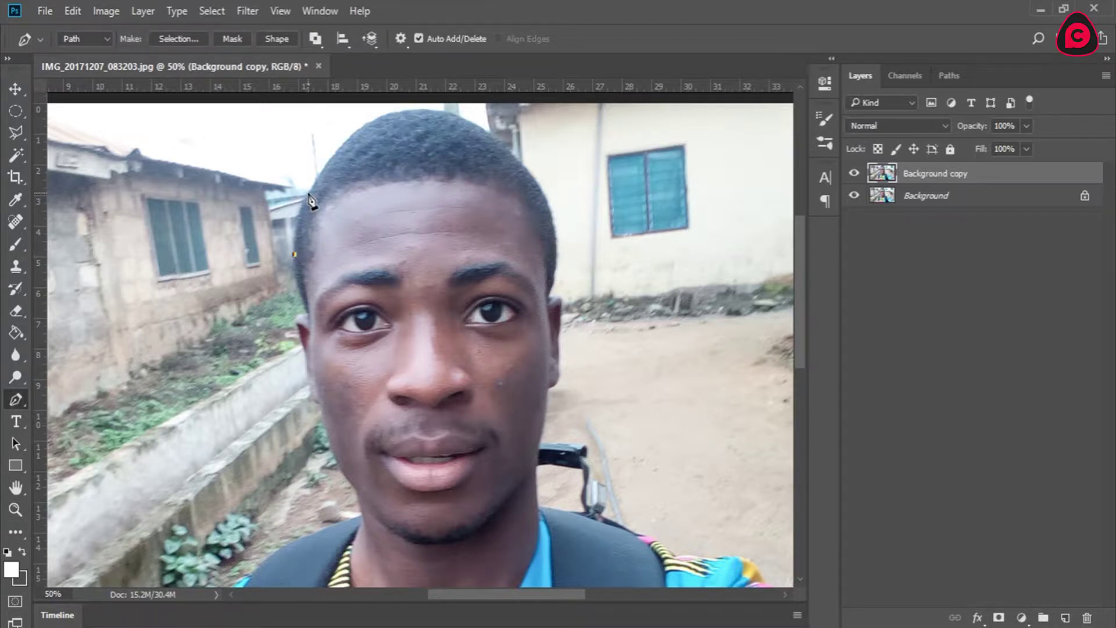
left_click_drag(309, 194, 317, 175)
right_click(405, 141)
left_click(420, 169)
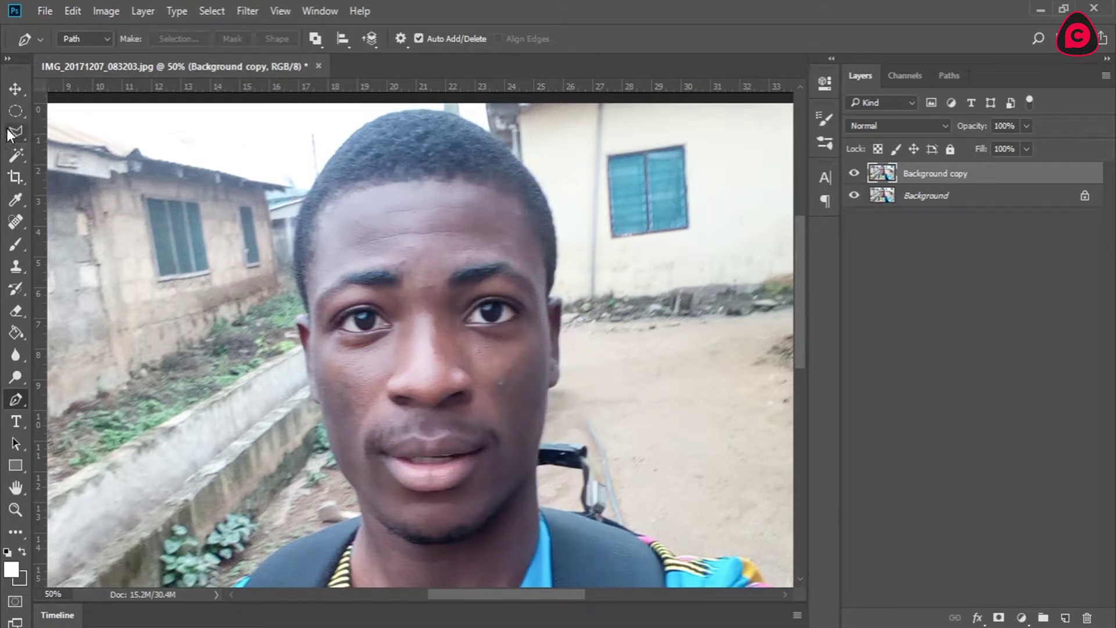
left_click(17, 157)
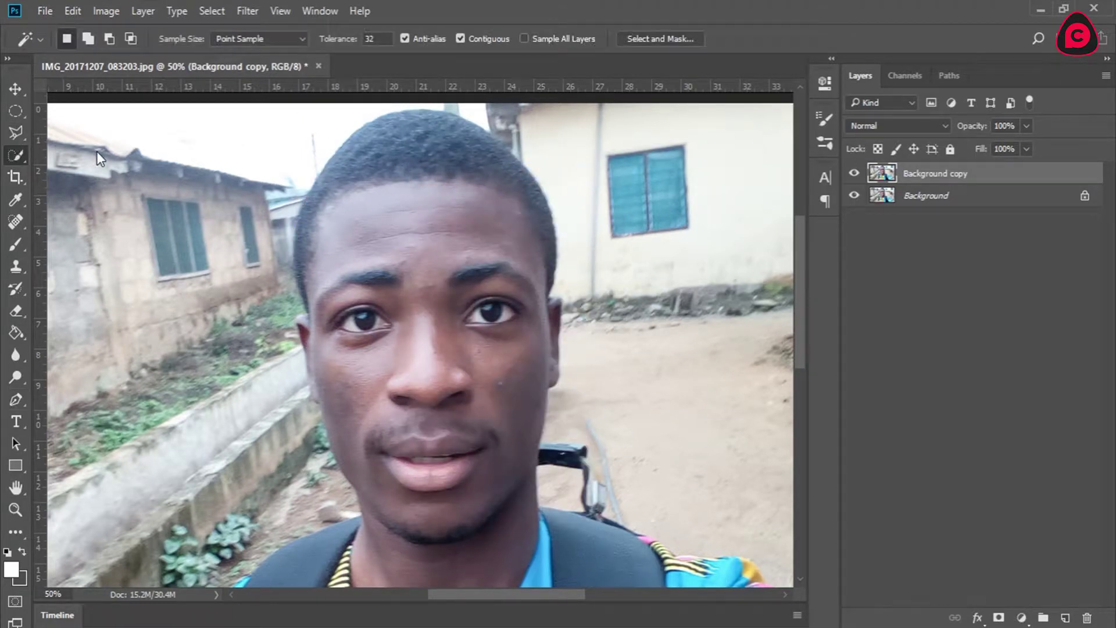
Quick-select the head, face and shoulders, then zoom in on the face.
key("shift+w")
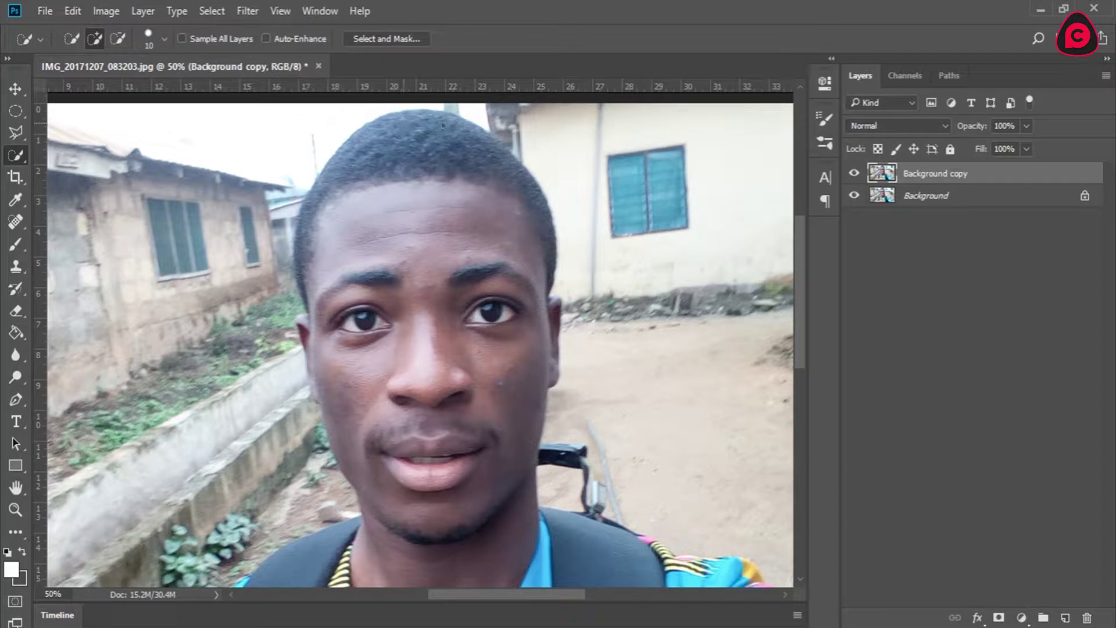
mouse_move(443, 125)
left_mouse_down()
mouse_move(436, 278)
mouse_move(458, 326)
mouse_move(417, 395)
left_mouse_up()
scroll(418, 396, "down", 3)
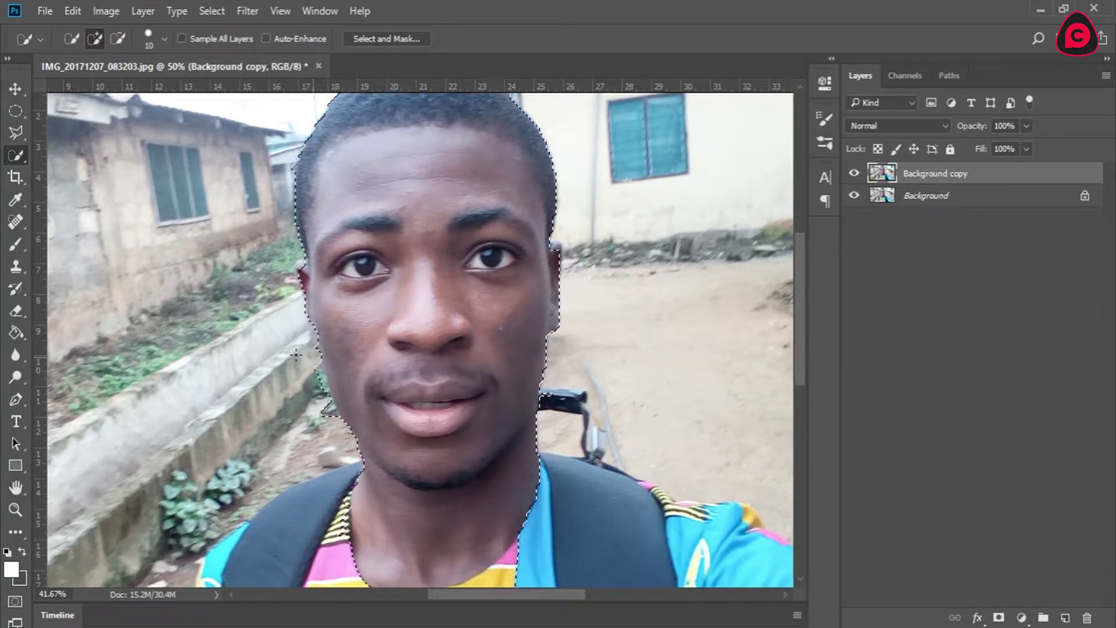
scroll(296, 354, "down", 1)
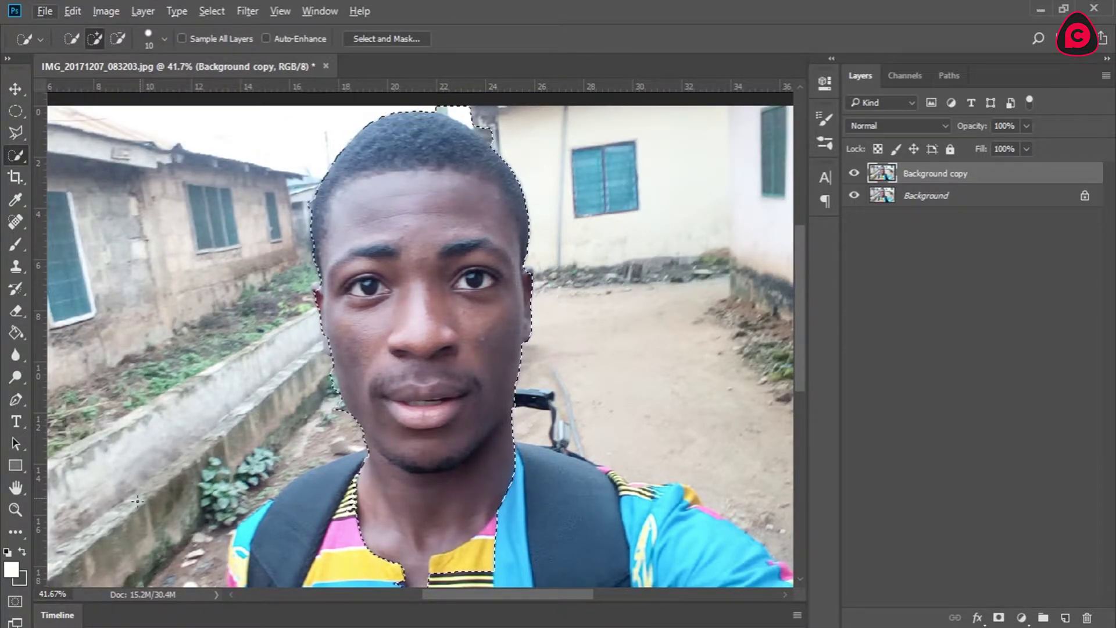
key("z")
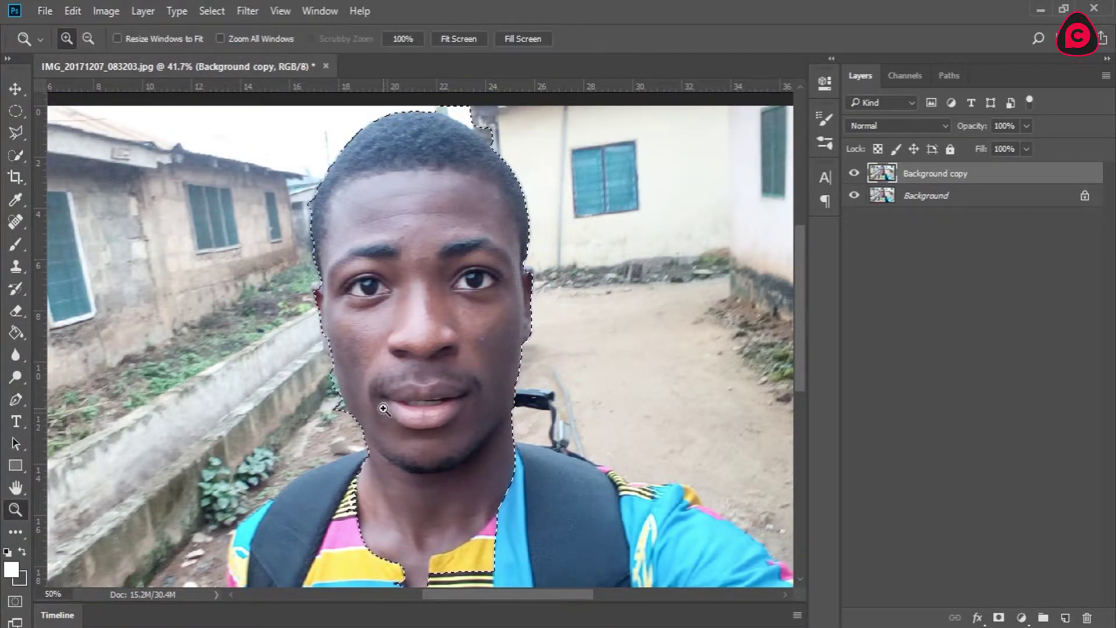
left_click(384, 409)
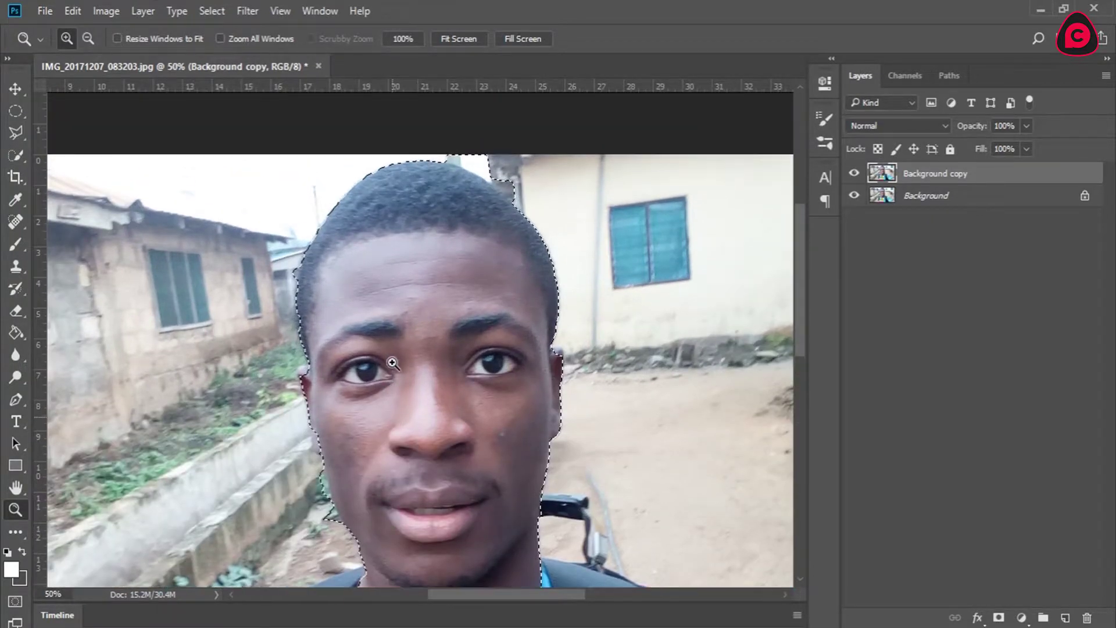
key("w")
scroll(392, 364, "up", 1)
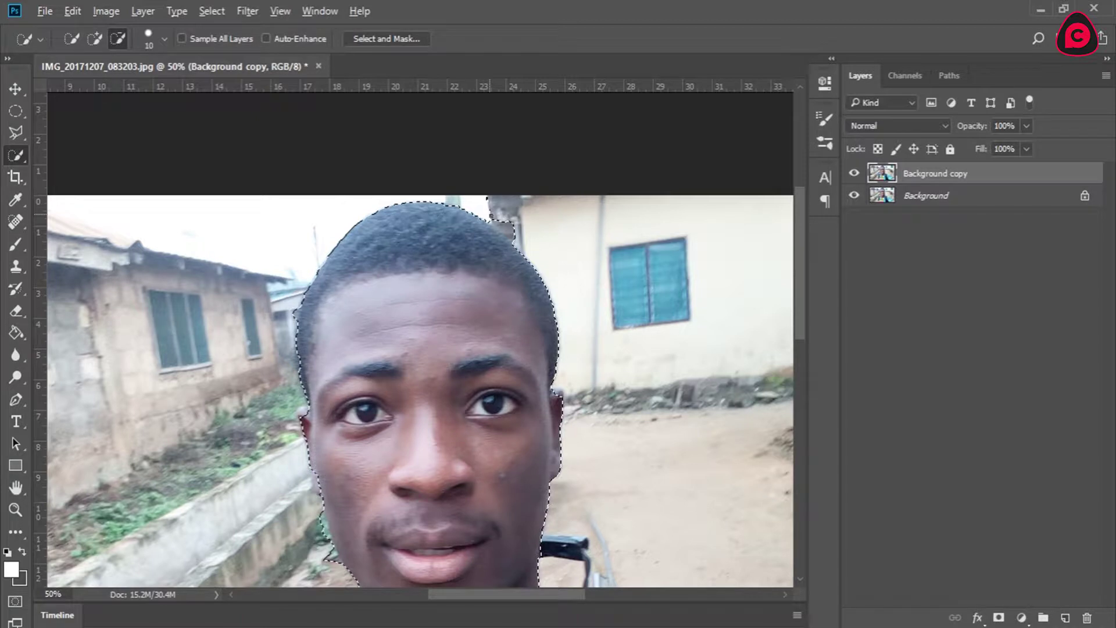
Remove the grey pole, enlarge the brush to 35, and add the black handlebar.
left_click_drag(491, 216, 516, 241)
key("bracketright")
key("bracketright")
key("bracketright")
key("bracketright")
key("bracketright")
scroll(281, 181, "down", 3)
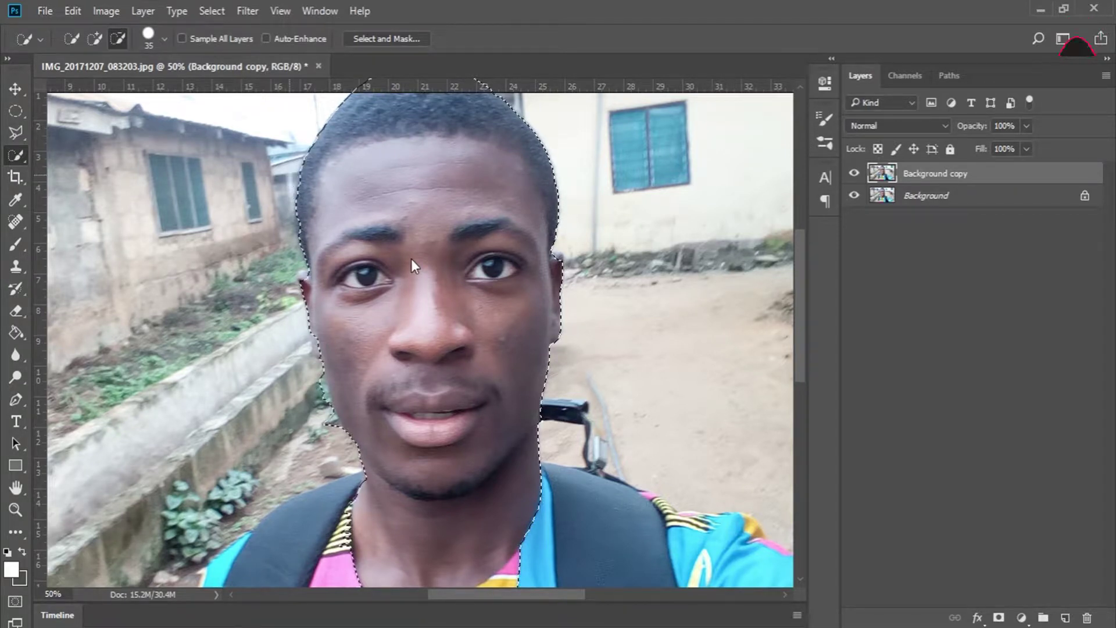
scroll(410, 260, "down", 2)
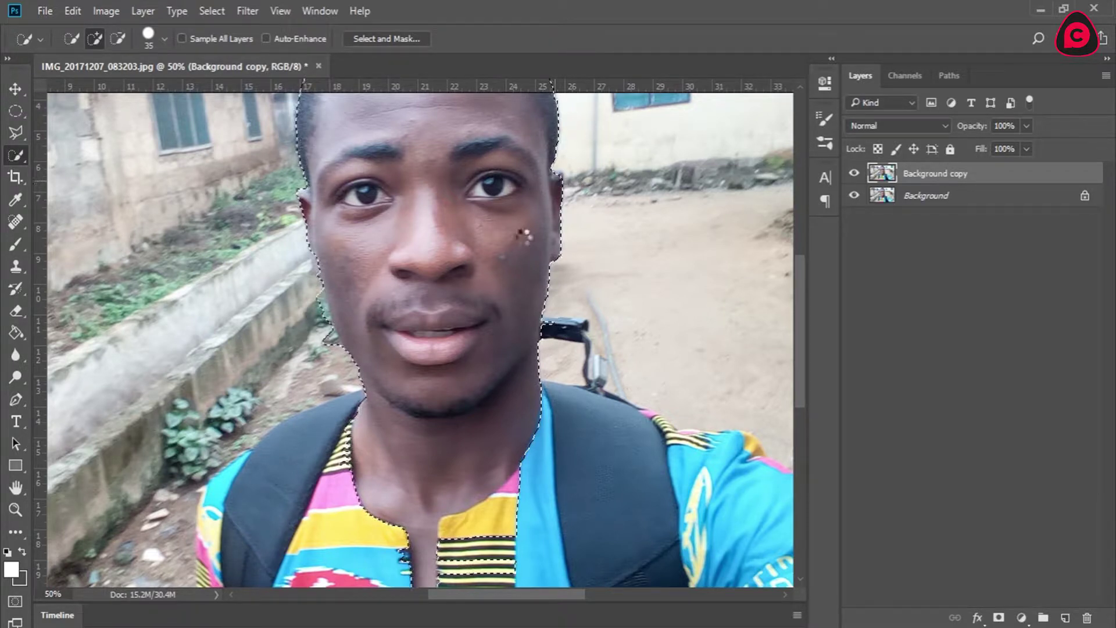
scroll(523, 236, "down", 1)
scroll(523, 237, "down", 2)
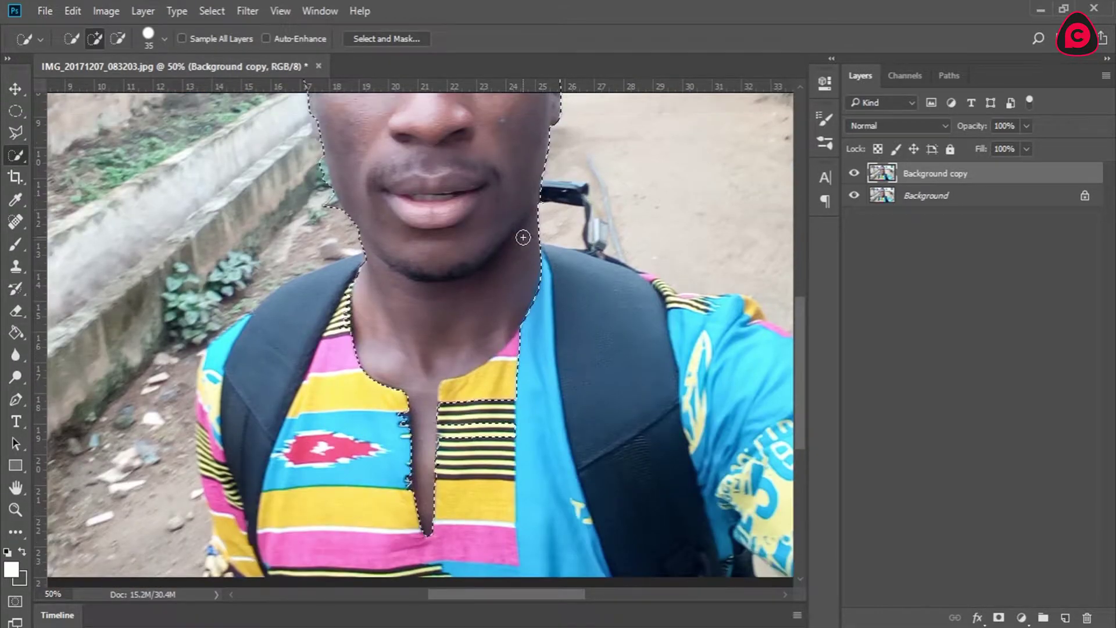
left_click(561, 194)
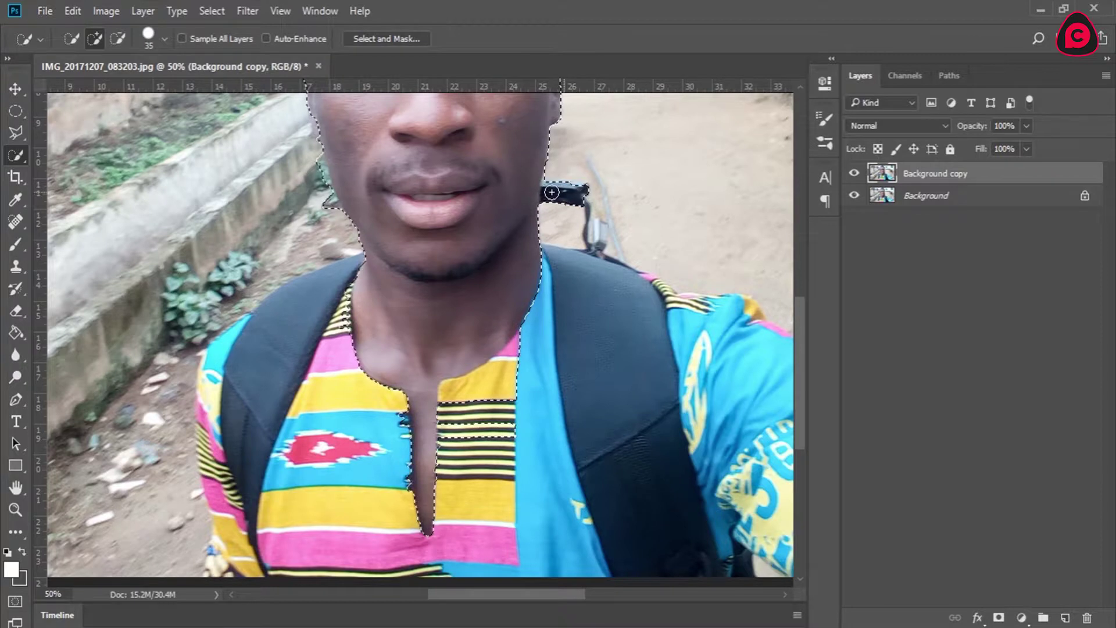
Subtract the background strip along the left cheek from the selection.
key("alt")
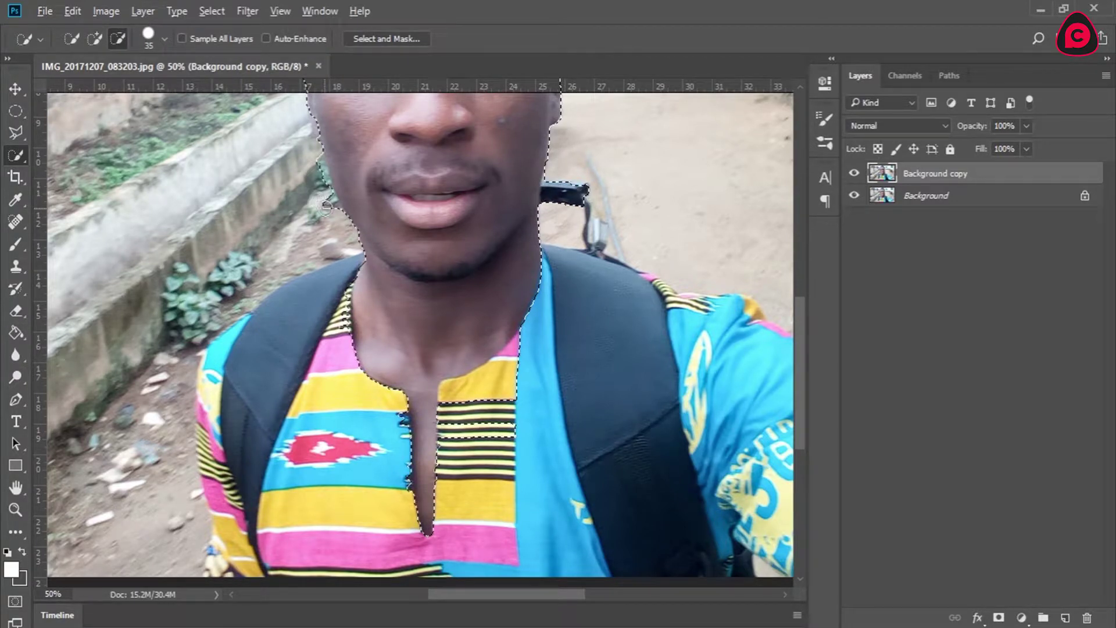
left_click(328, 205, "alt")
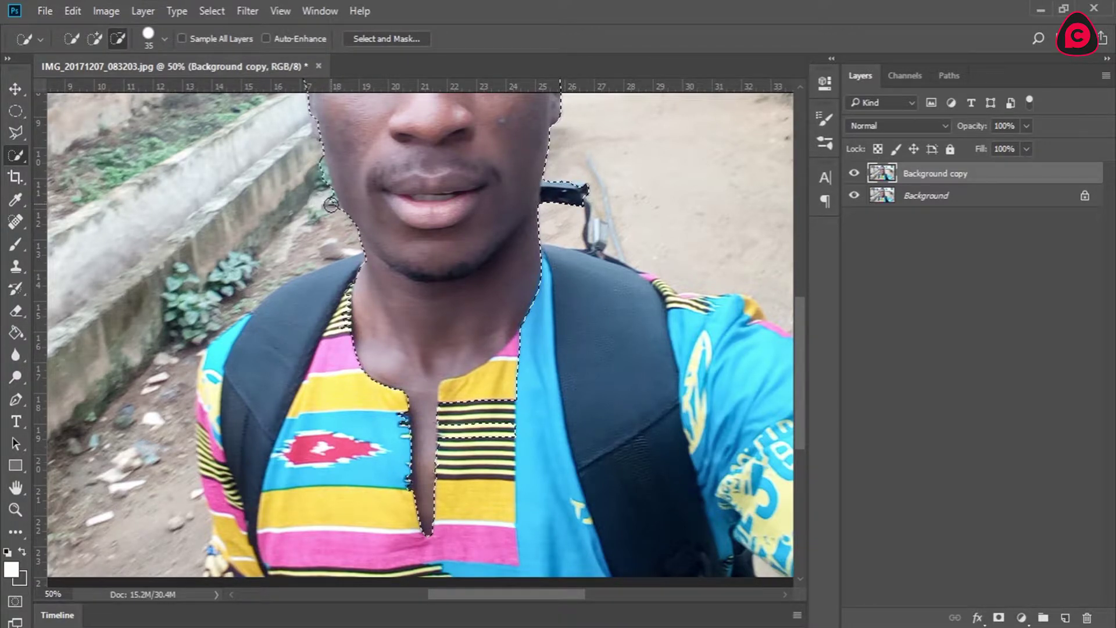
left_click(321, 174, "alt")
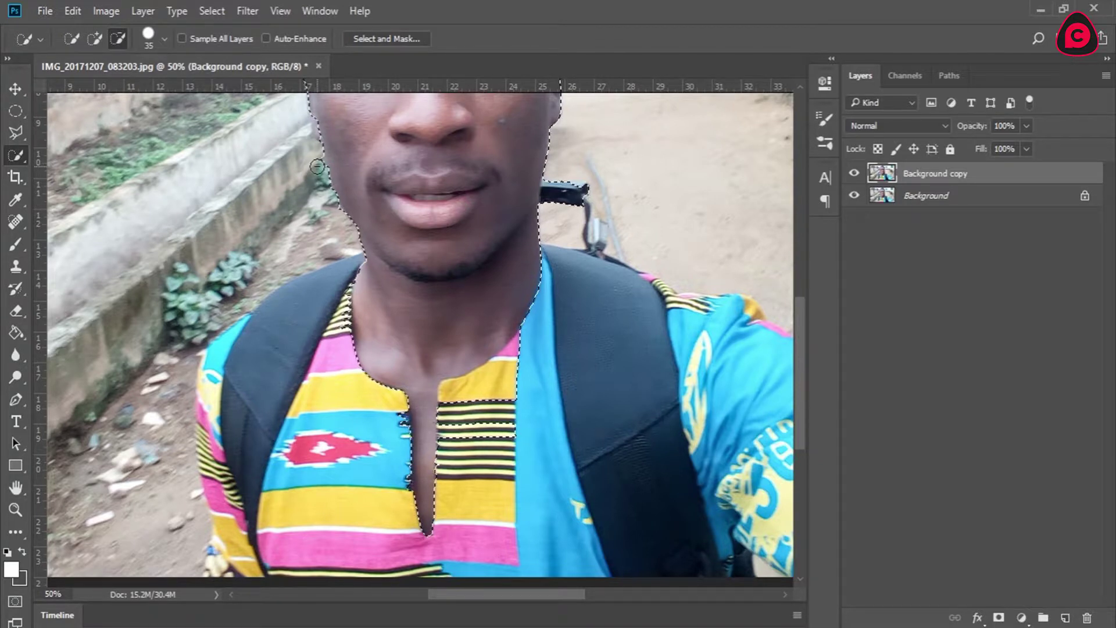
Add the backpack straps, yellow sleeve and striped shirt down to the photo's bottom.
scroll(286, 286, "down", 3)
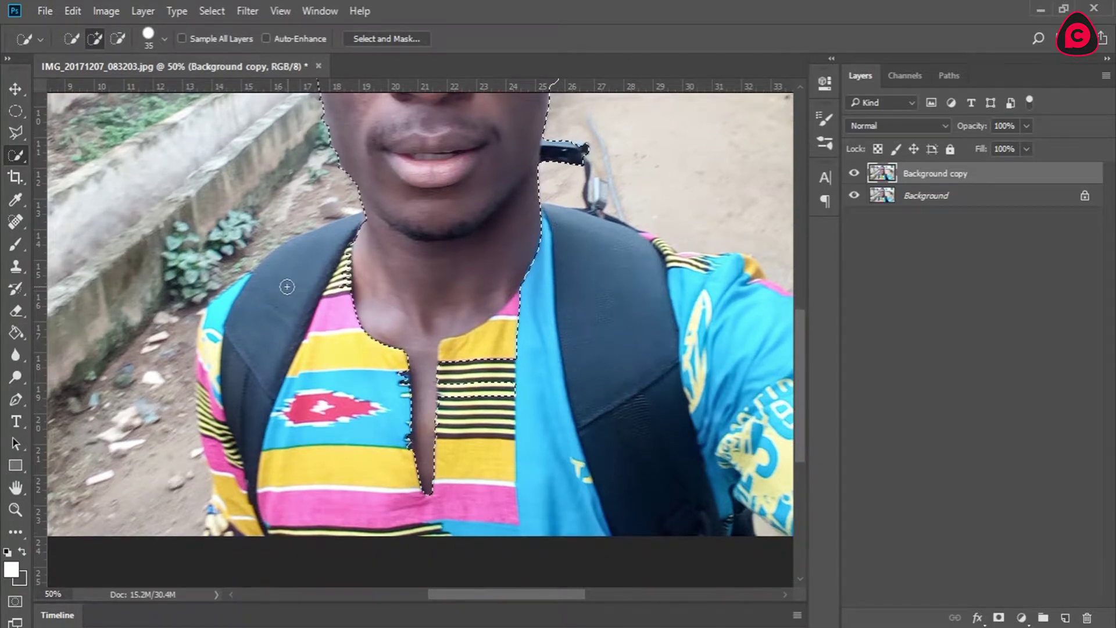
mouse_move(287, 286)
left_mouse_down()
mouse_move(279, 250)
mouse_move(330, 356)
mouse_move(233, 419)
mouse_move(236, 460)
mouse_move(215, 349)
mouse_move(232, 524)
left_mouse_up()
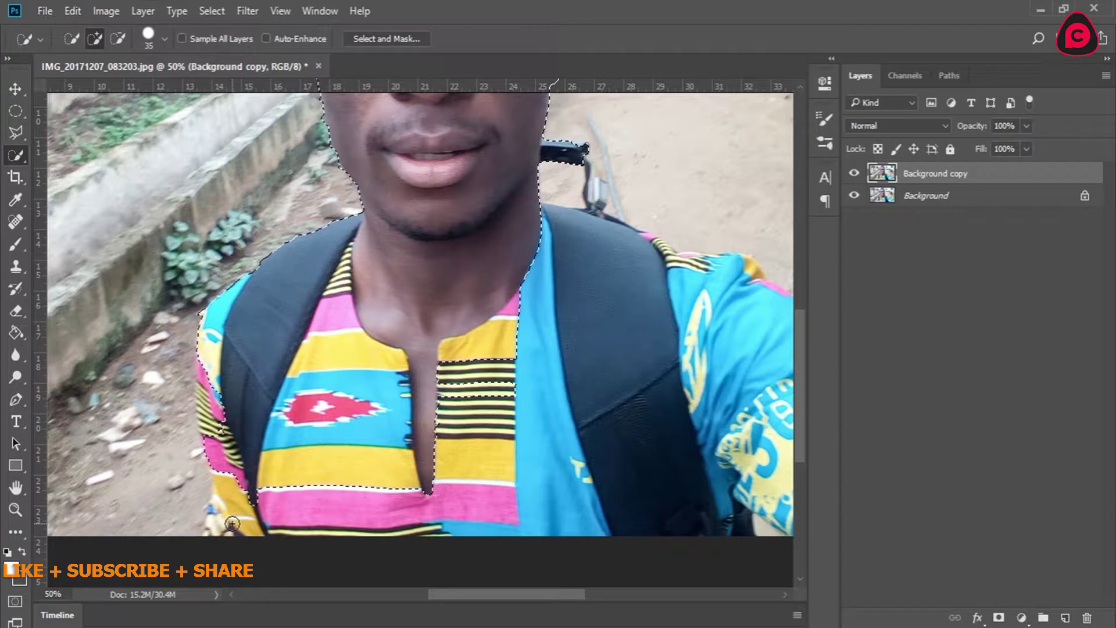
left_click(231, 524)
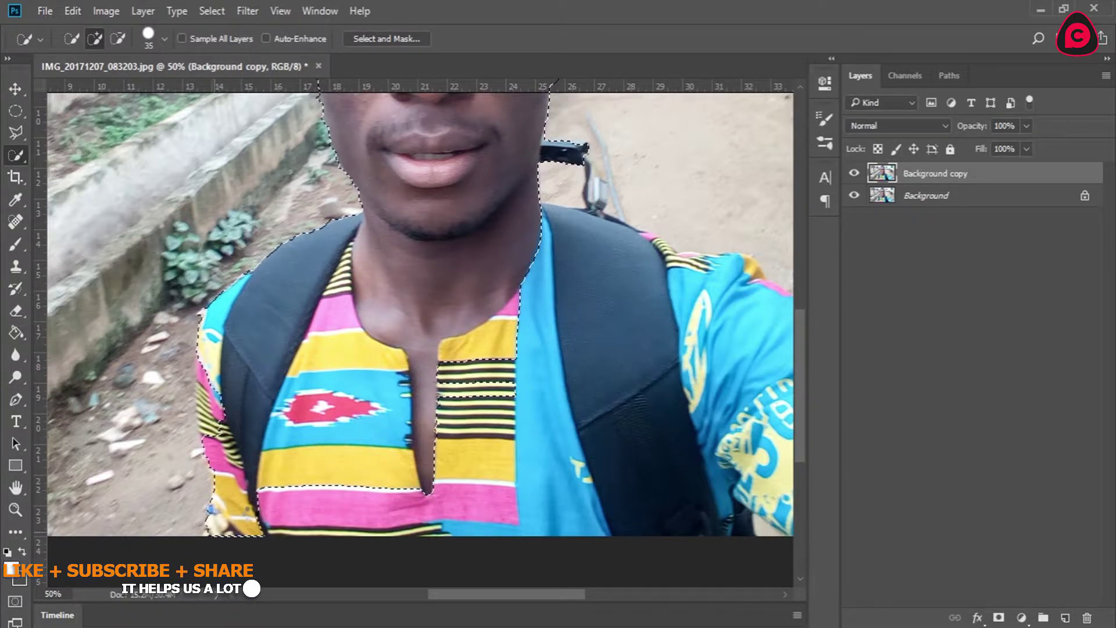
left_click_drag(257, 509, 642, 503)
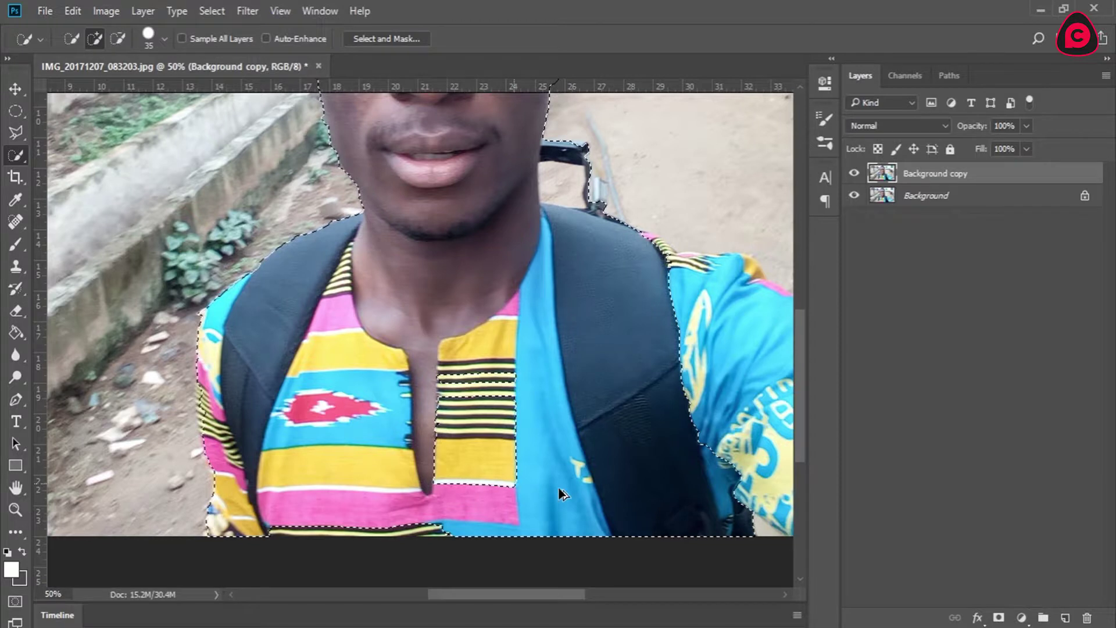
Add the blue shirt sleeve and its yellow patch to the selection.
key("ctrl+alt+i")
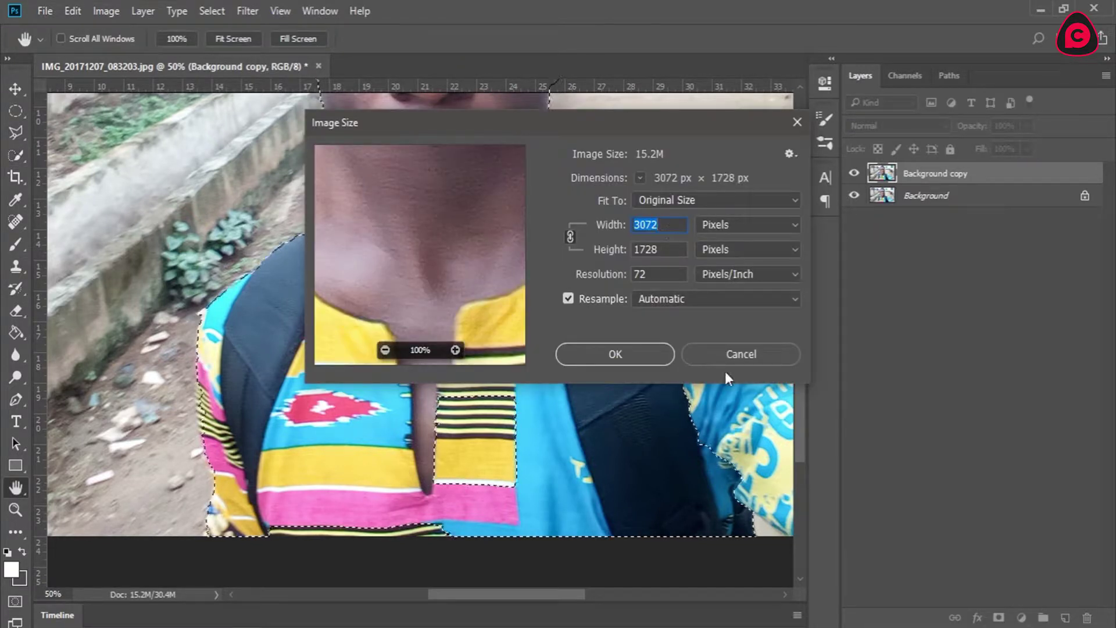
key("Escape")
left_click_drag(543, 595, 599, 589)
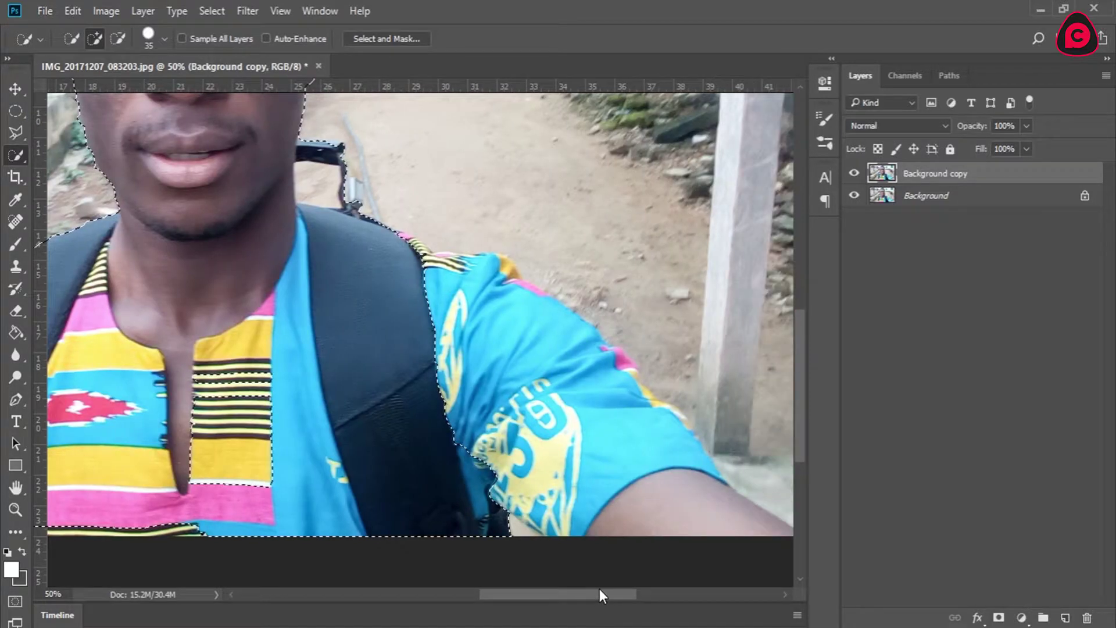
mouse_move(447, 331)
left_mouse_down()
mouse_move(486, 317)
mouse_move(613, 467)
left_mouse_up()
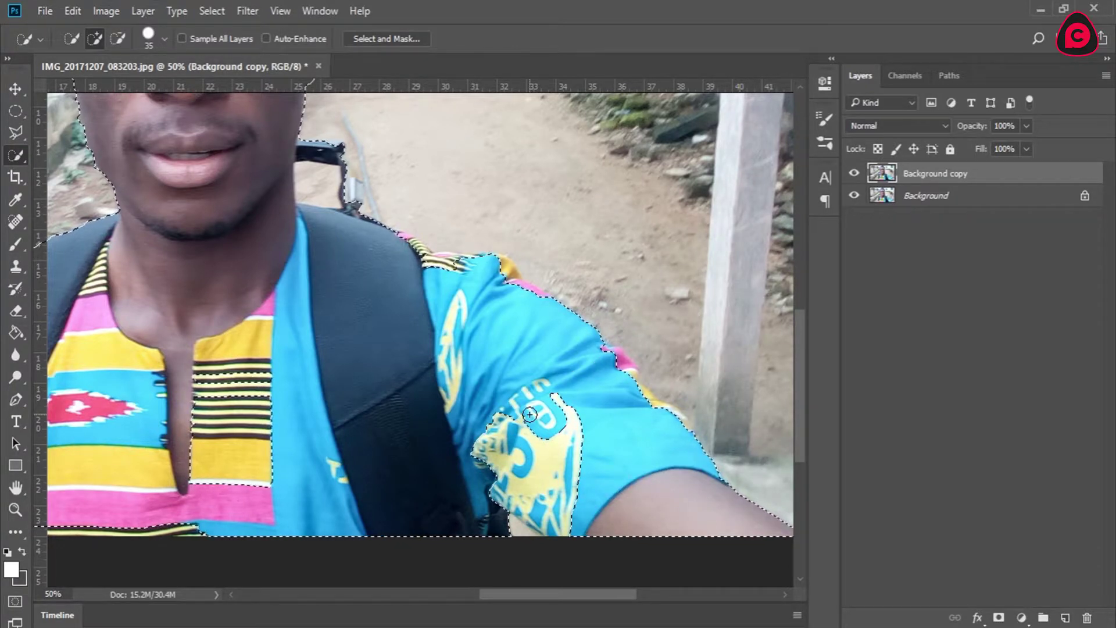
left_click(531, 446)
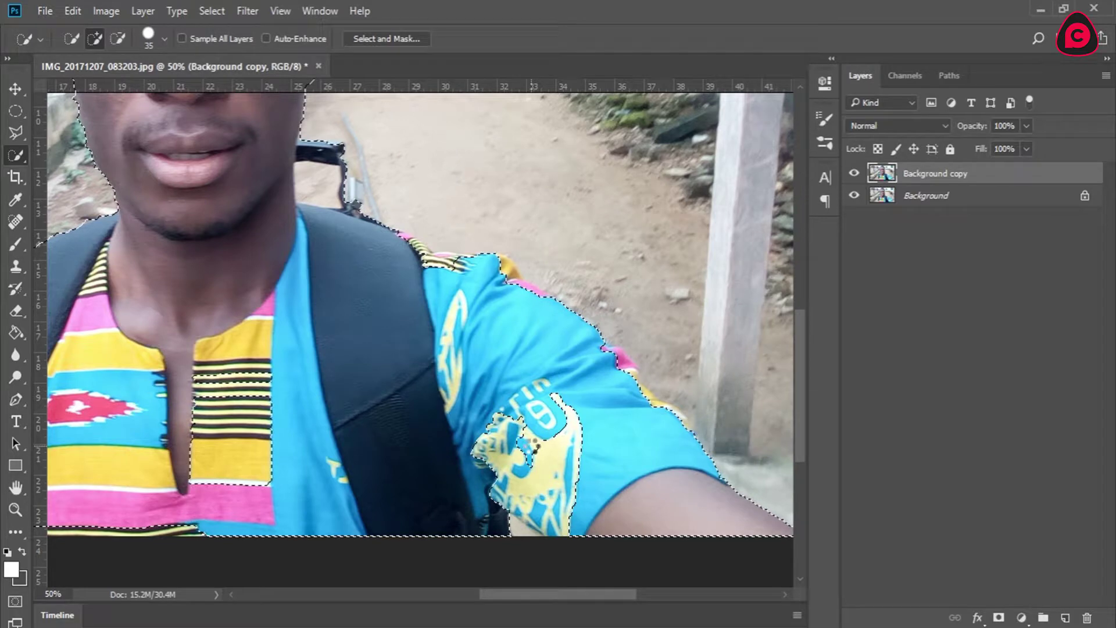
Add the striped shirt patch, yellow shoulder patch, strap and pink shoulder patch to the selection.
left_click(71, 11)
left_click(71, 11)
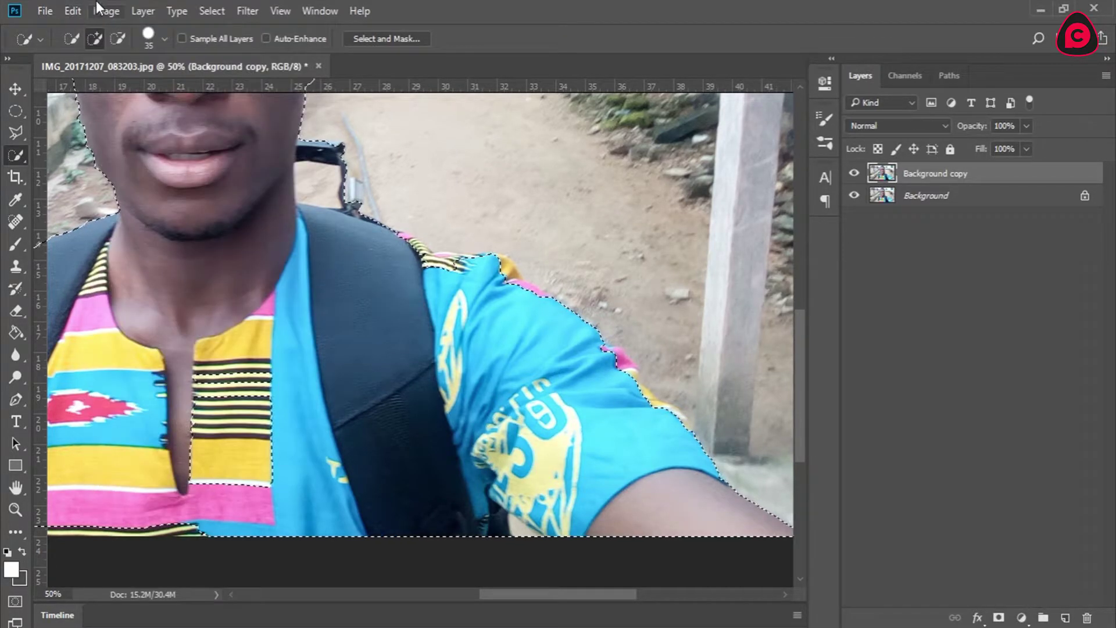
left_click(100, 1)
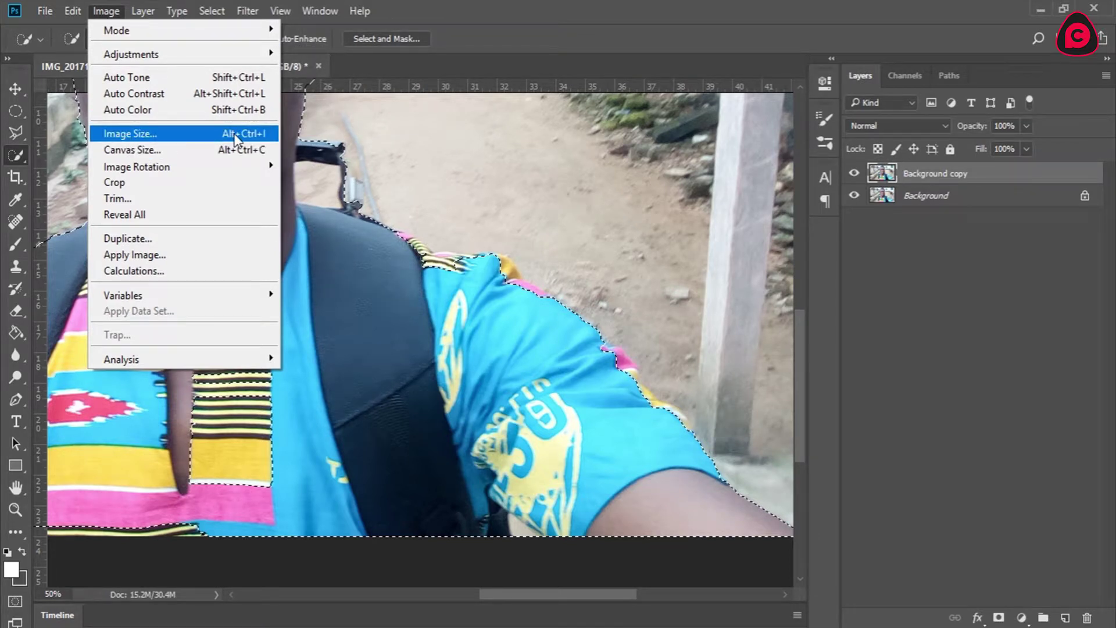
left_click(298, 176)
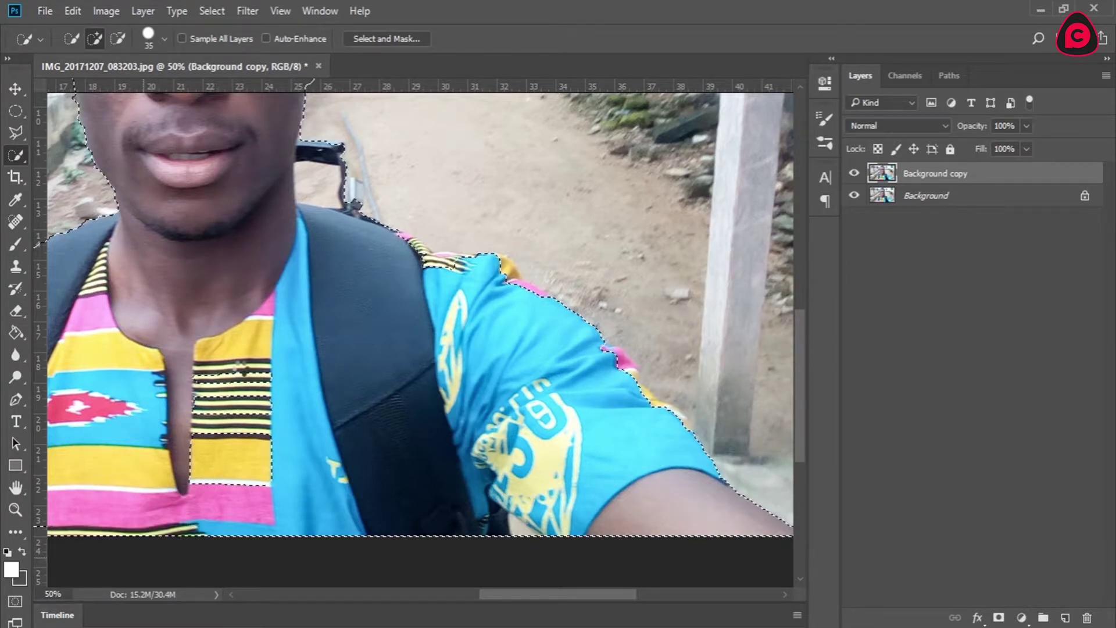
left_click(231, 415)
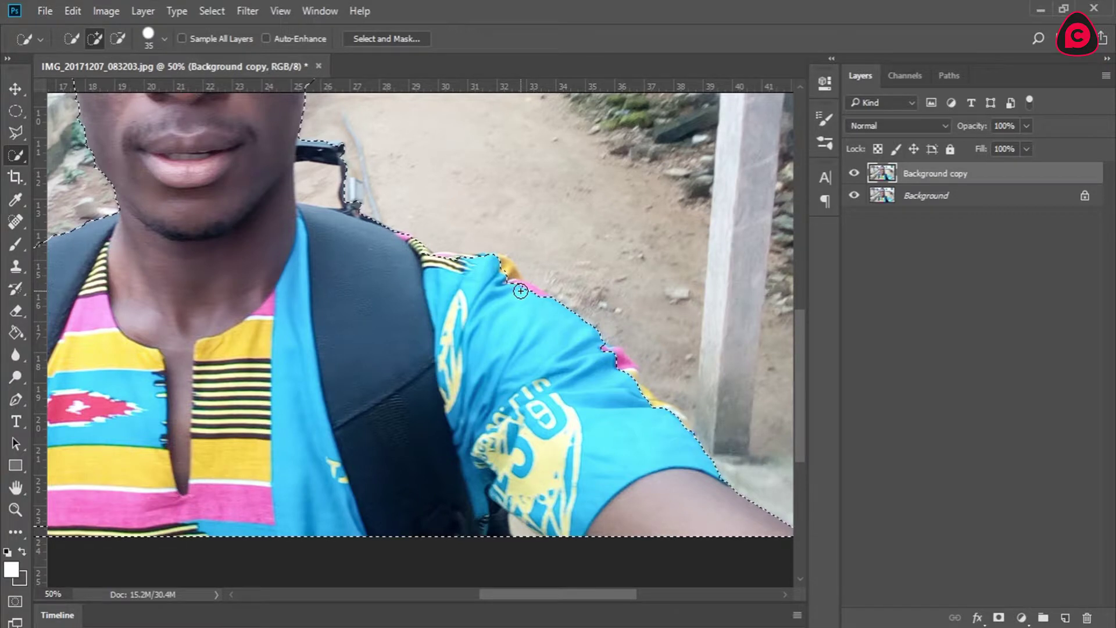
left_click(505, 268)
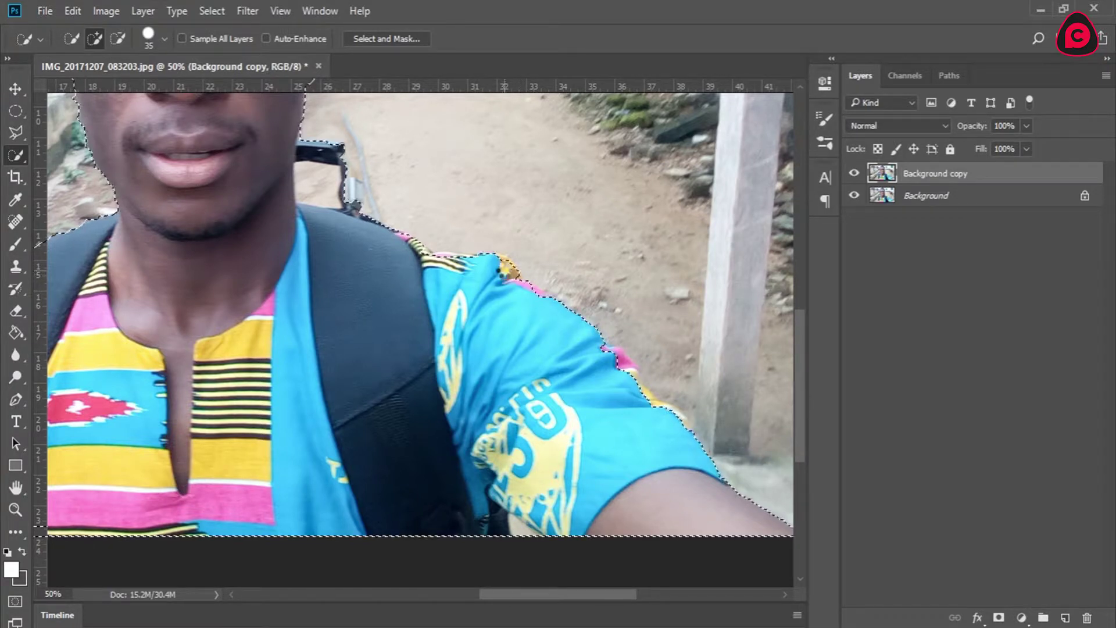
left_click(451, 263)
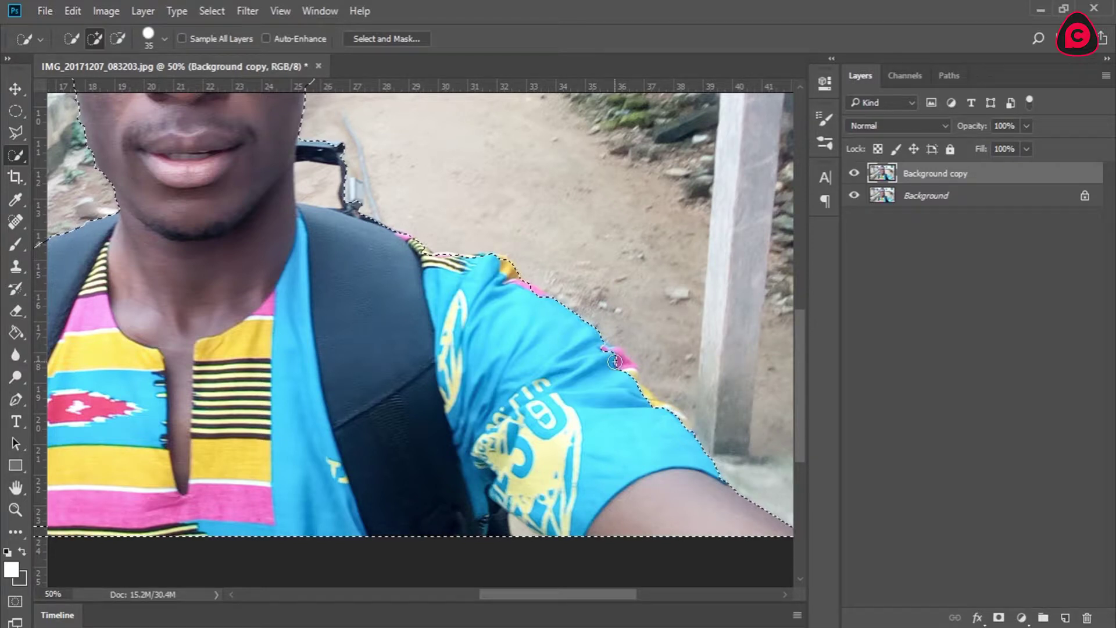
left_click_drag(615, 361, 630, 377)
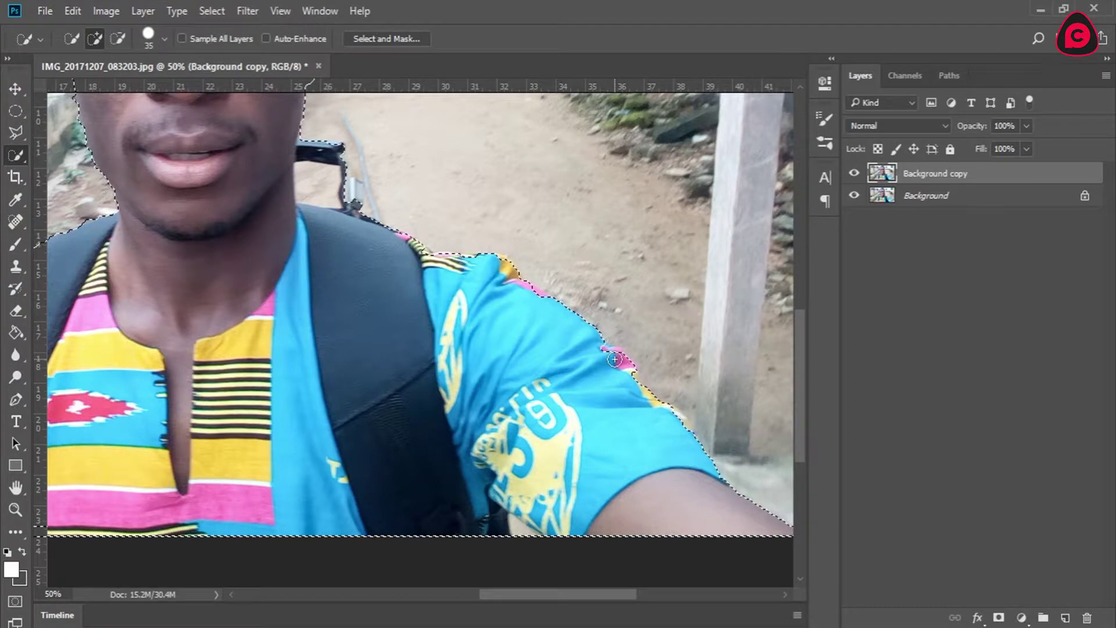
Zoom in on the chin and subtract the sand patch beside the face from the selection.
key("z")
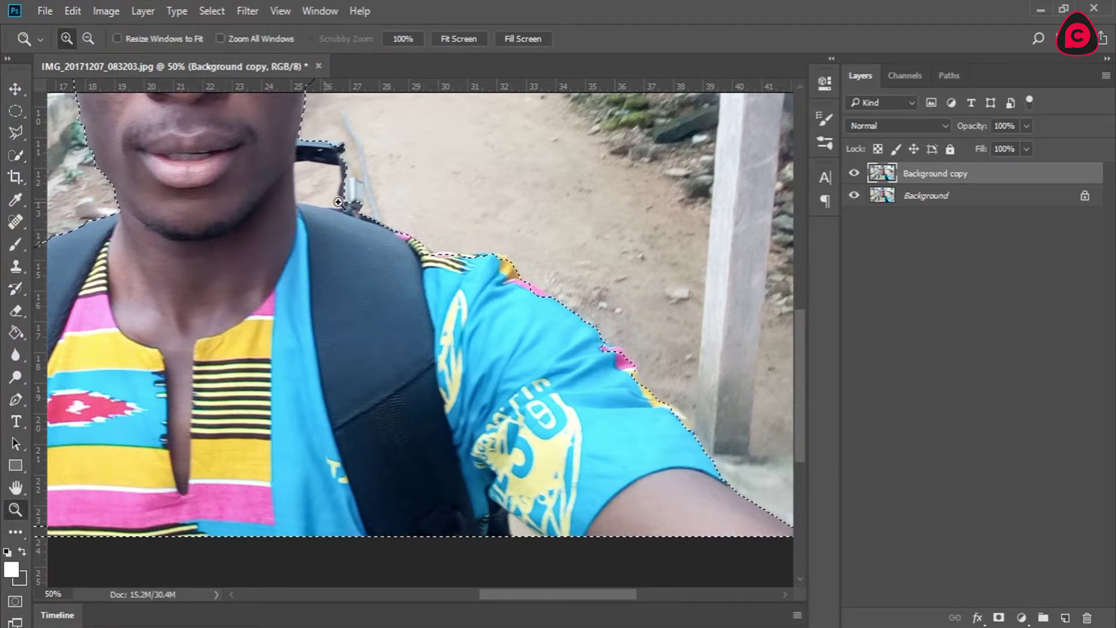
left_click(476, 39)
left_click(431, 300)
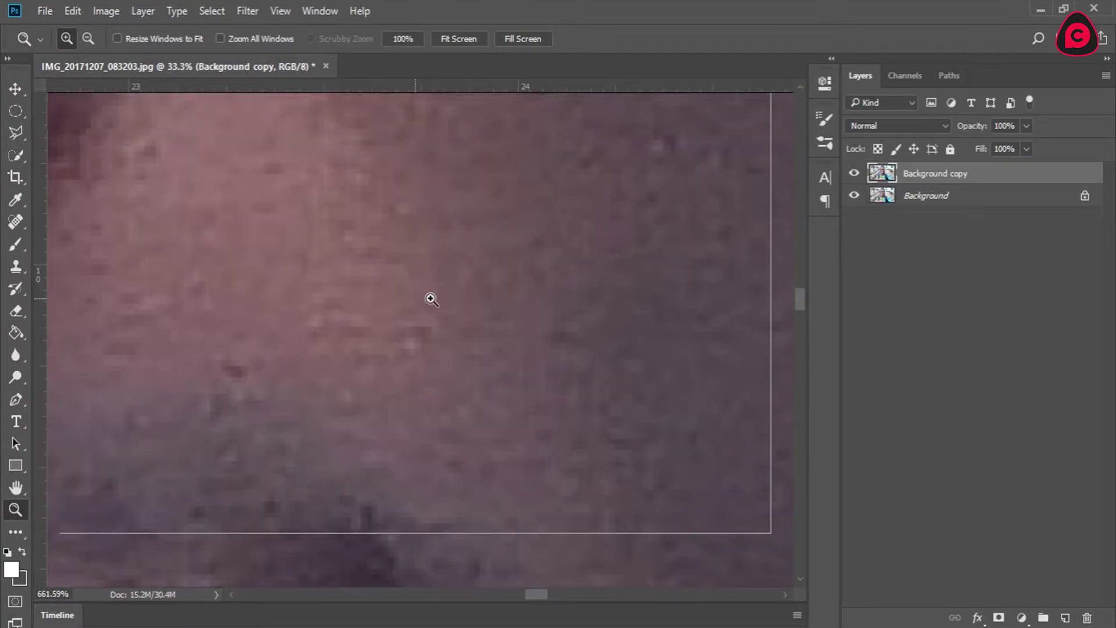
key("ctrl+0")
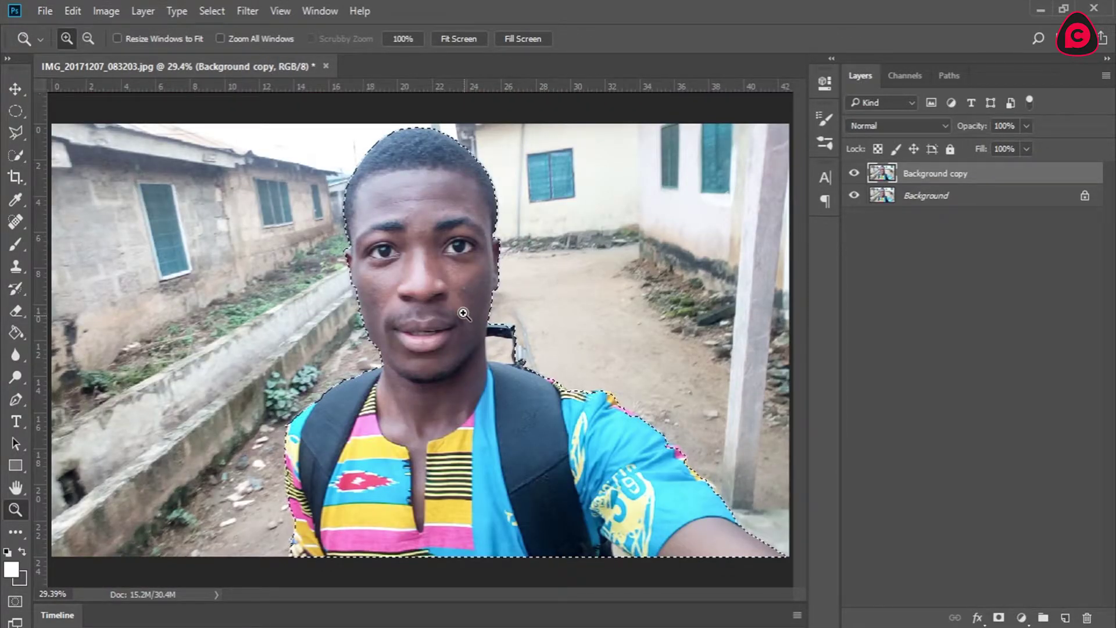
left_click(464, 314)
key("w")
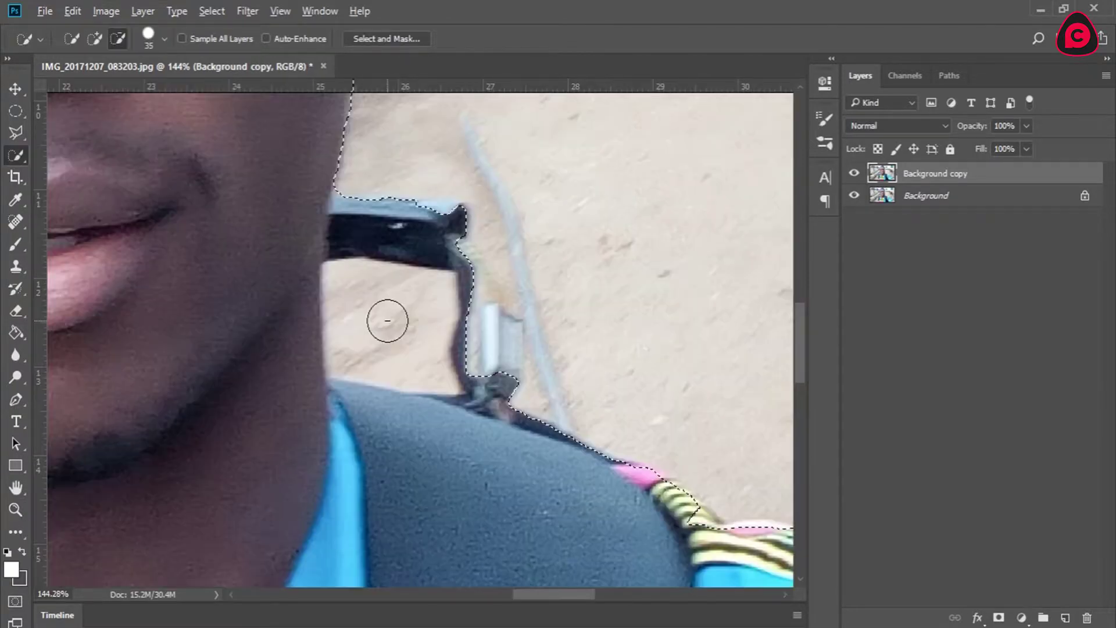
left_click(389, 321)
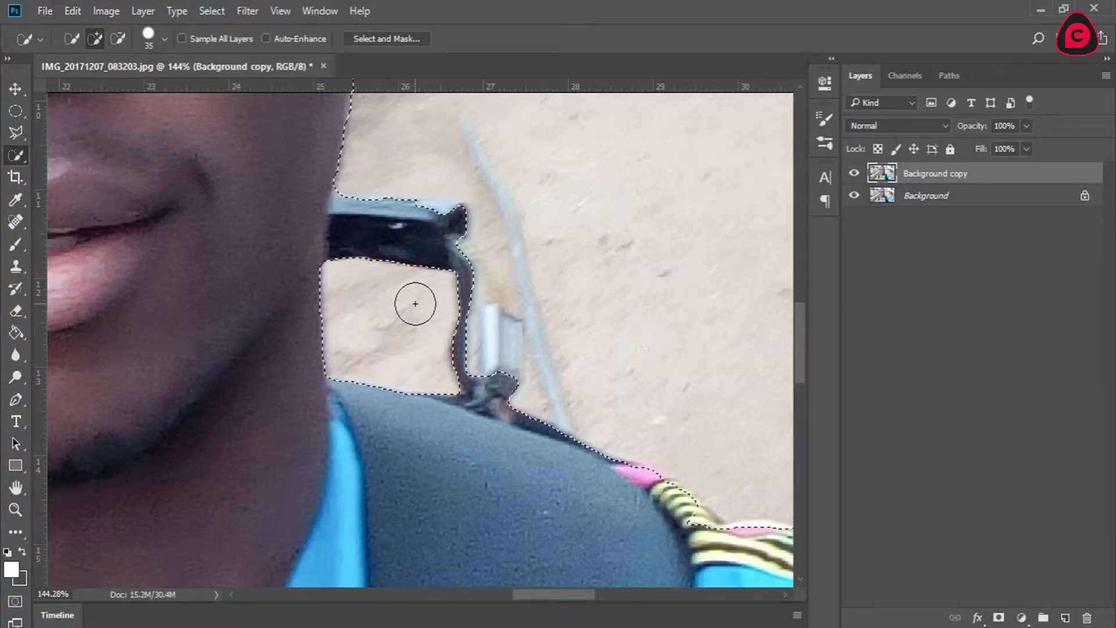
key("z")
left_click(455, 38)
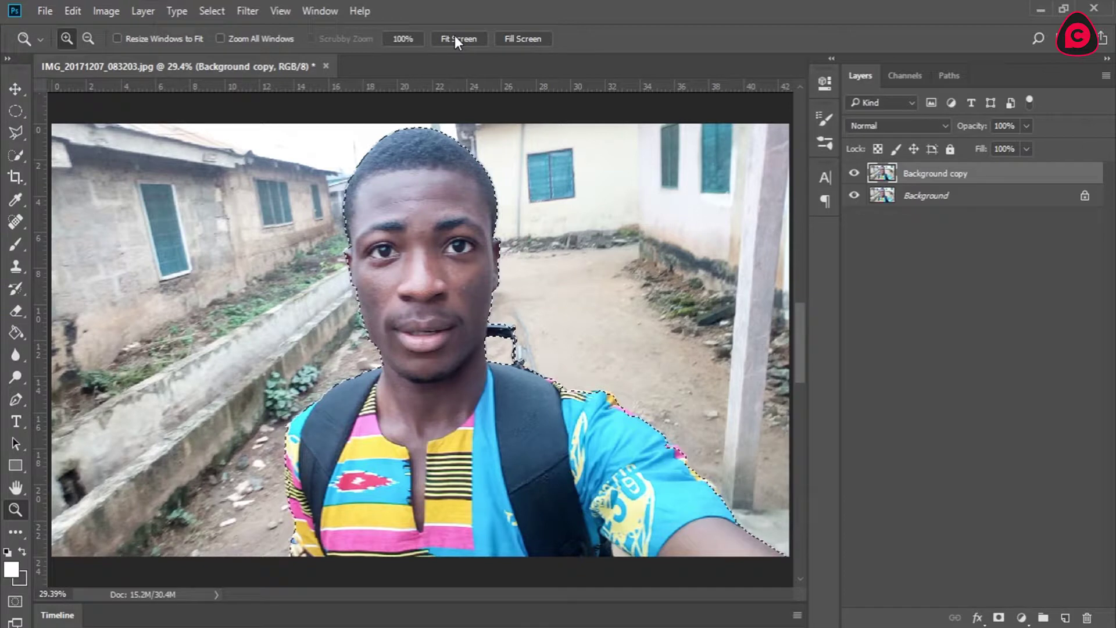
Mask Background copy to the selected person, apply the mask, and show Background again.
left_click(854, 195)
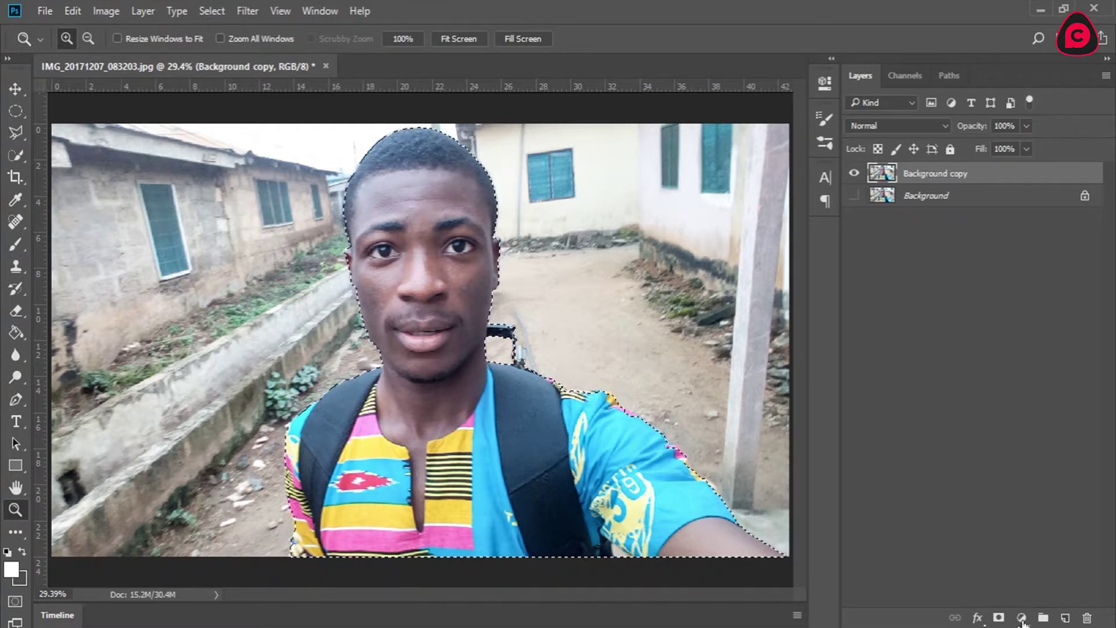
left_click(999, 619)
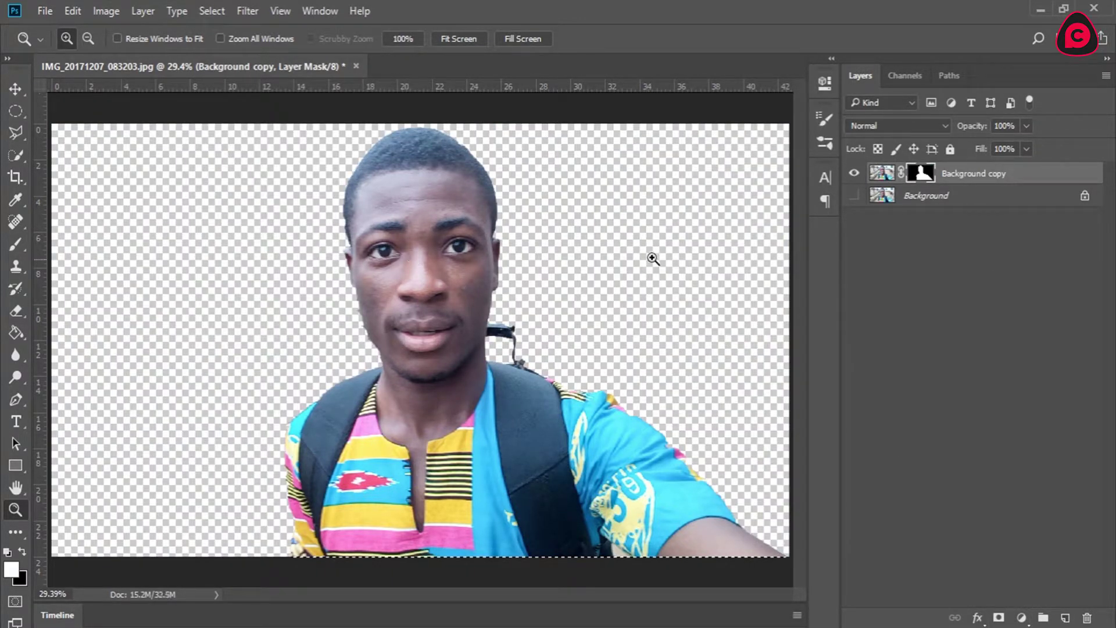
left_click(855, 196)
left_click(855, 196)
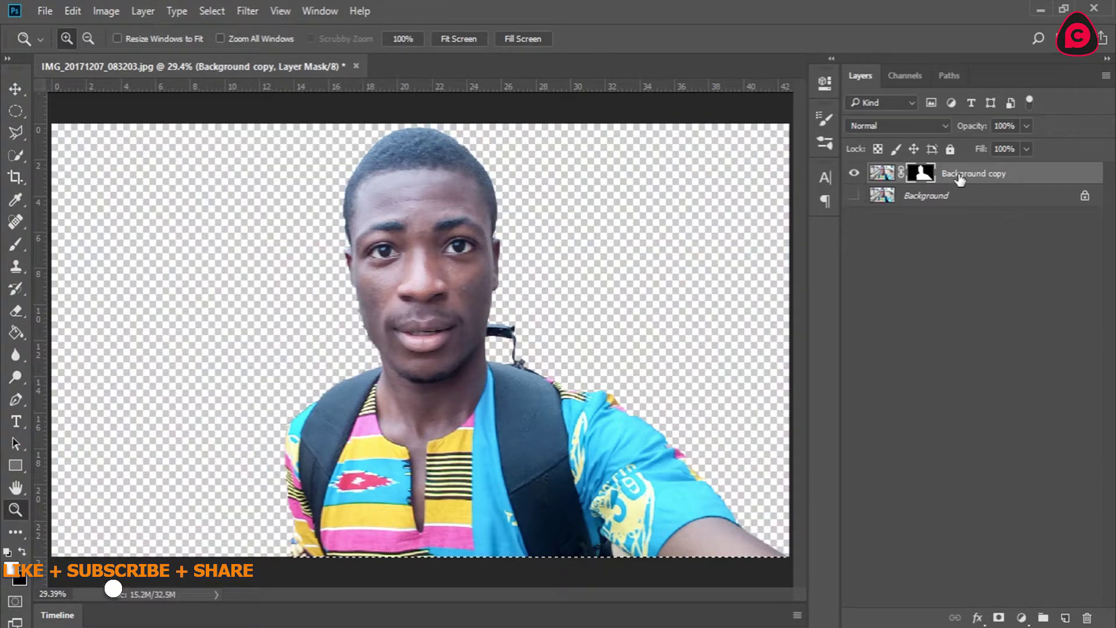
right_click(915, 174)
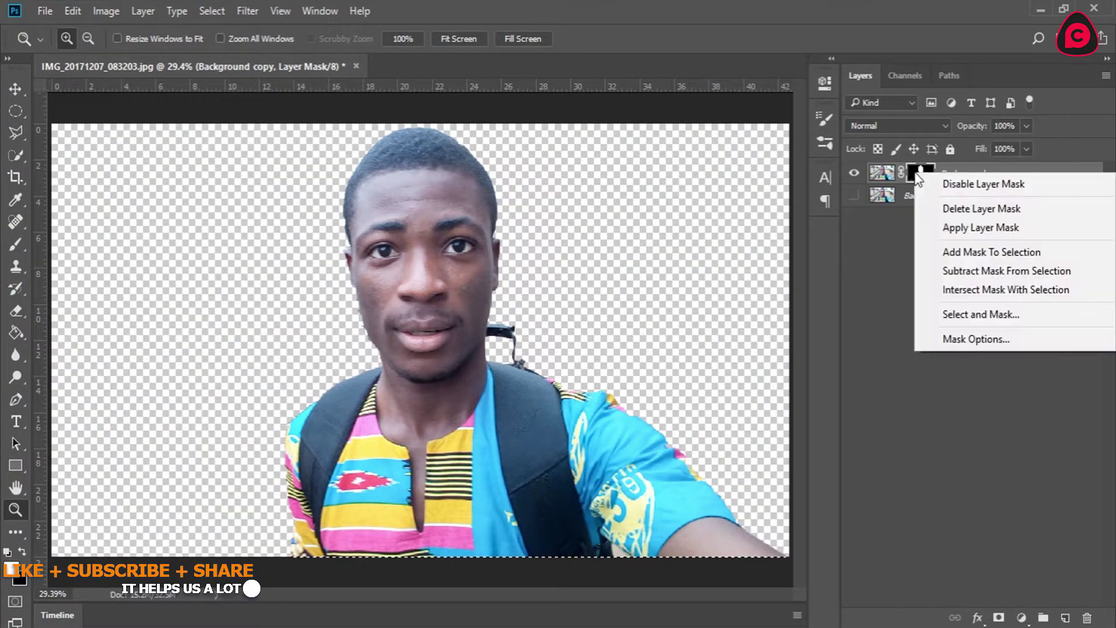
left_click(962, 228)
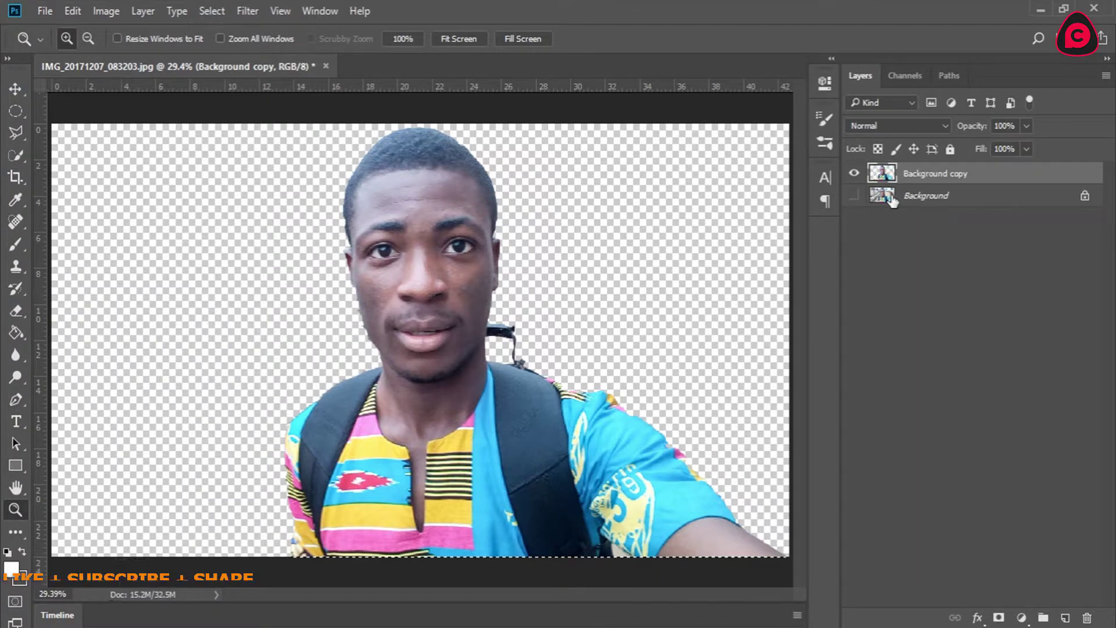
left_click(856, 196)
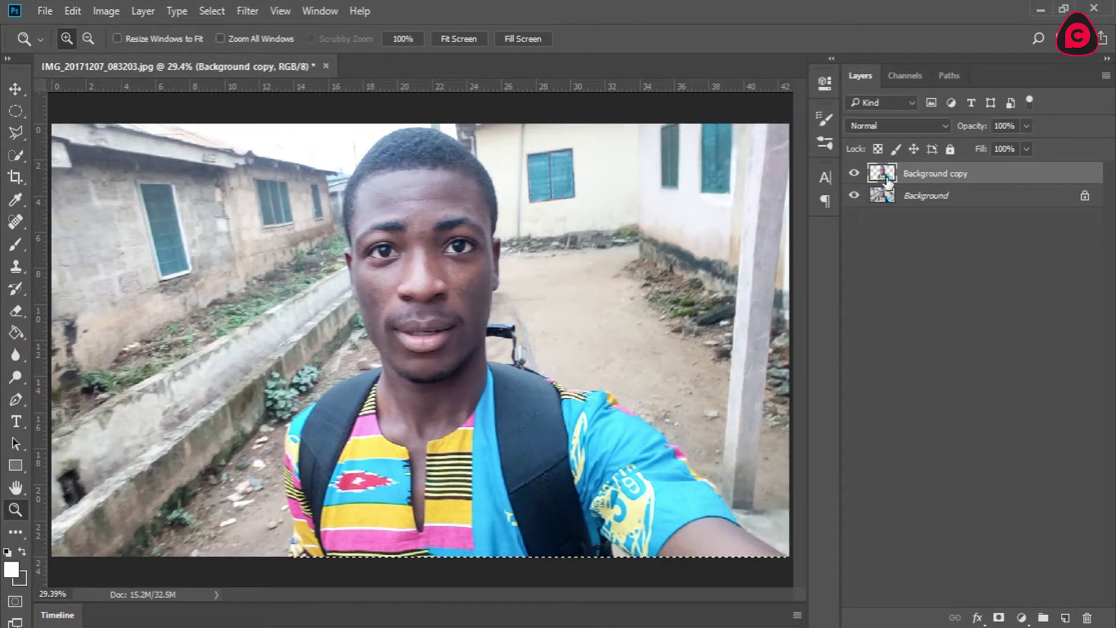
left_click(926, 199)
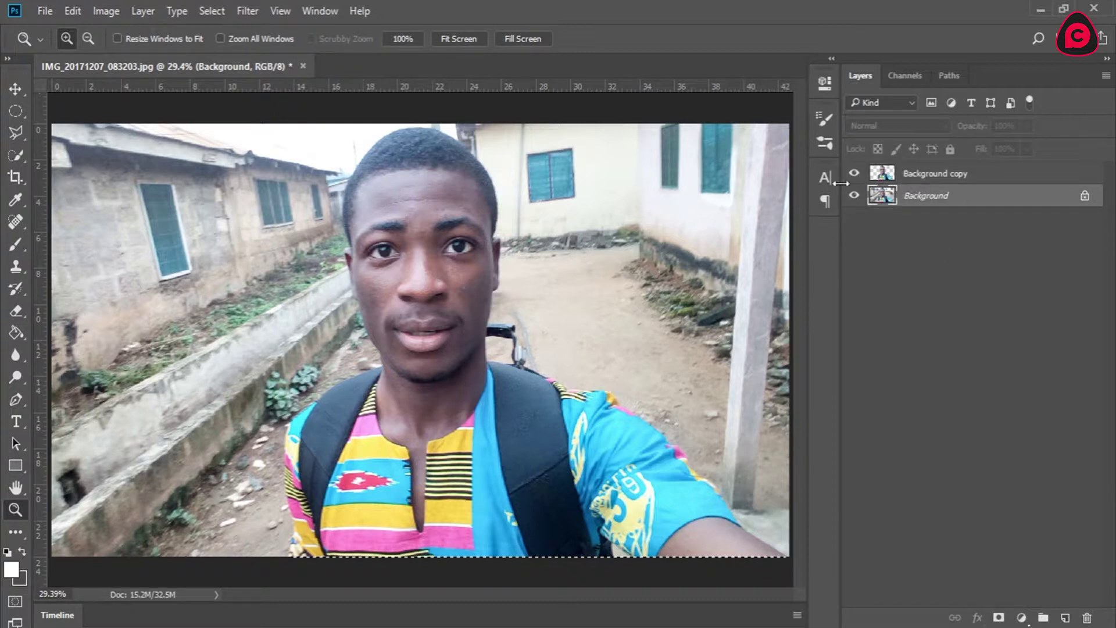
left_click(100, 3)
left_click(100, 3)
left_click(110, 3)
mouse_move(219, 52)
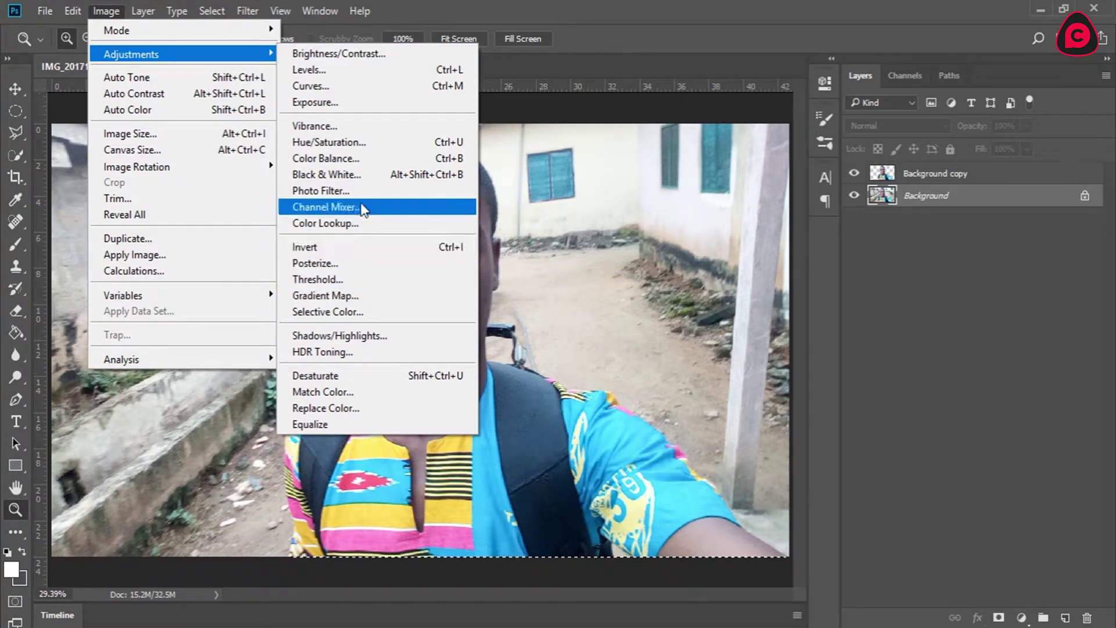
left_click(363, 172)
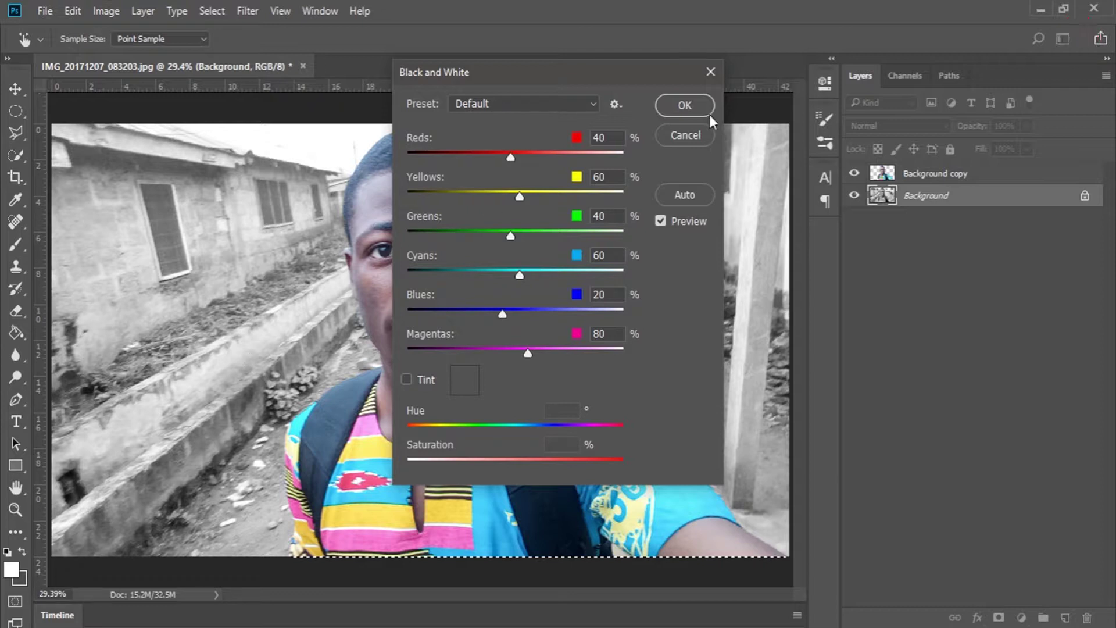
left_click(686, 133)
key("z")
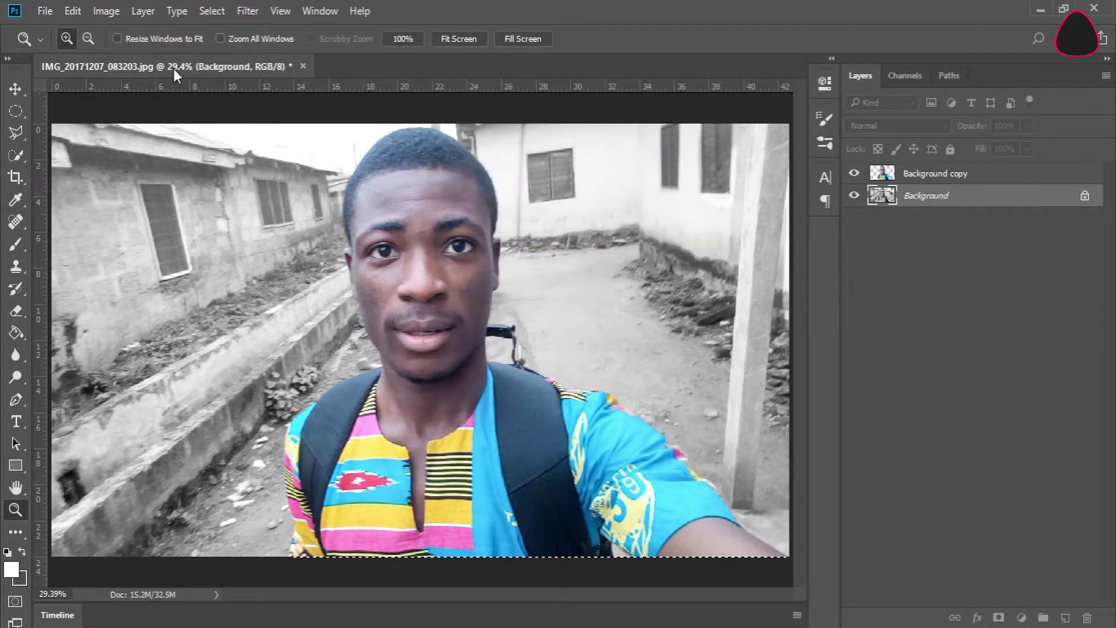
Add a Black & White adjustment layer with Reds lowered from 40 to 21.
left_click(1021, 617)
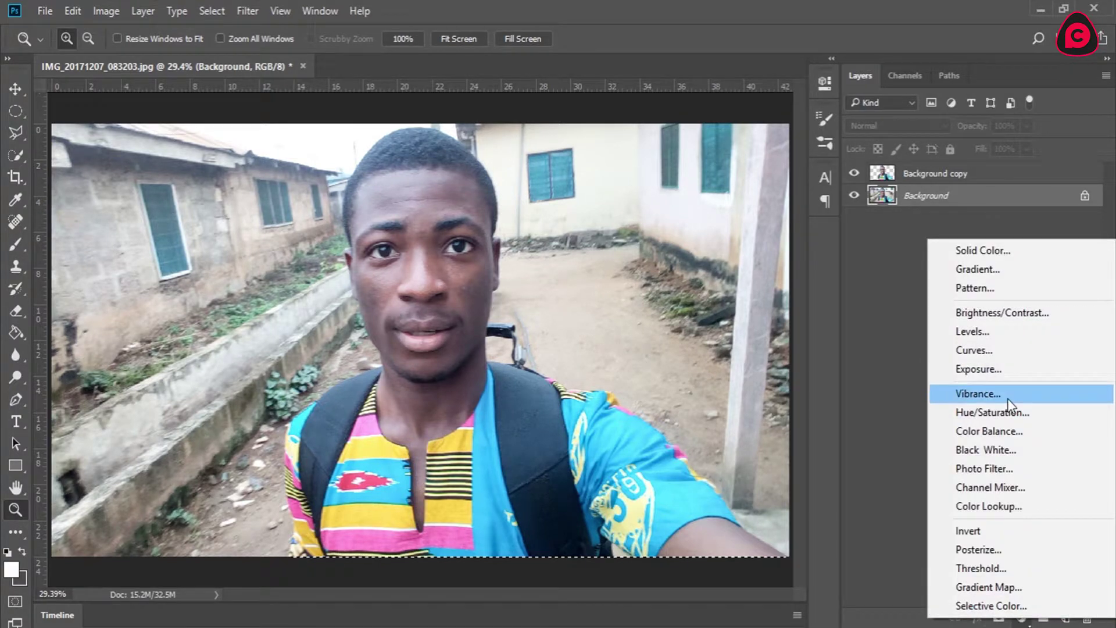
left_click(986, 450)
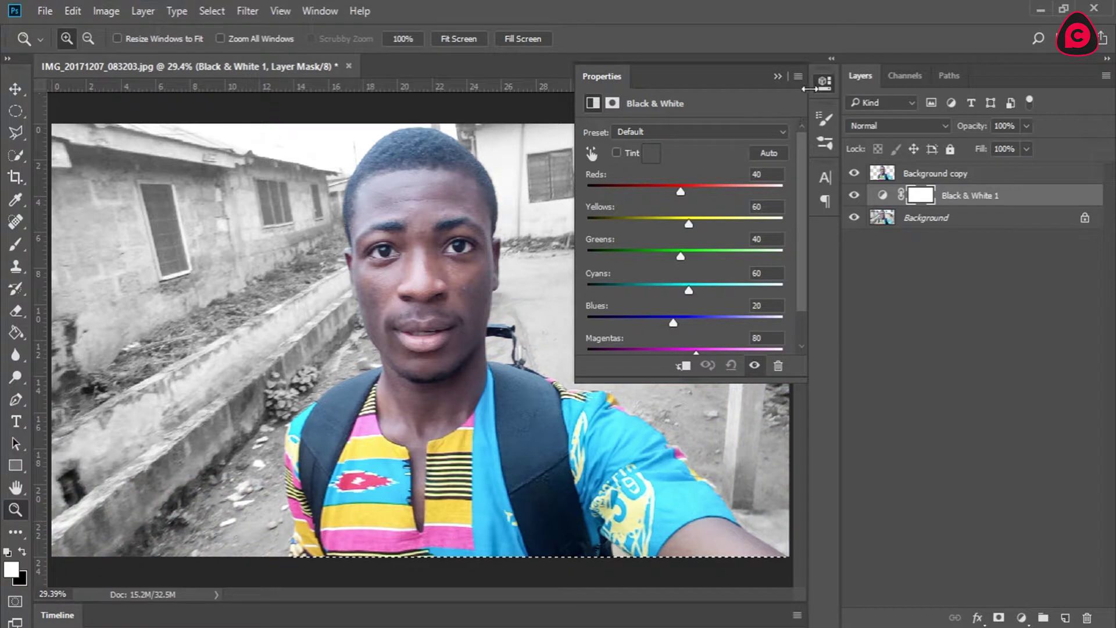
left_click_drag(675, 187, 690, 221)
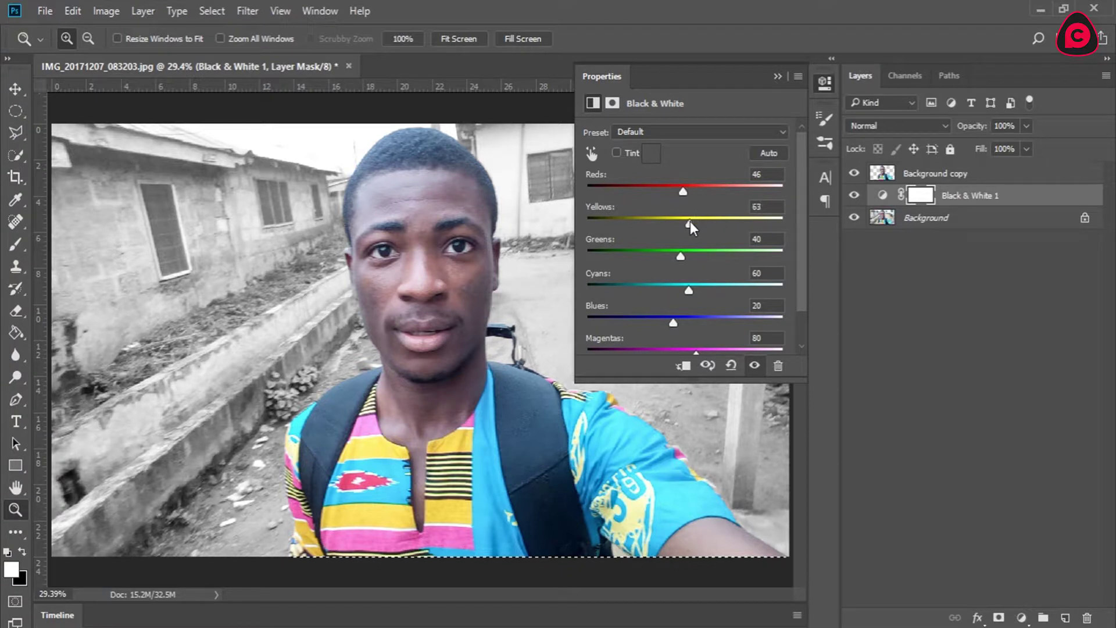
left_click(822, 82)
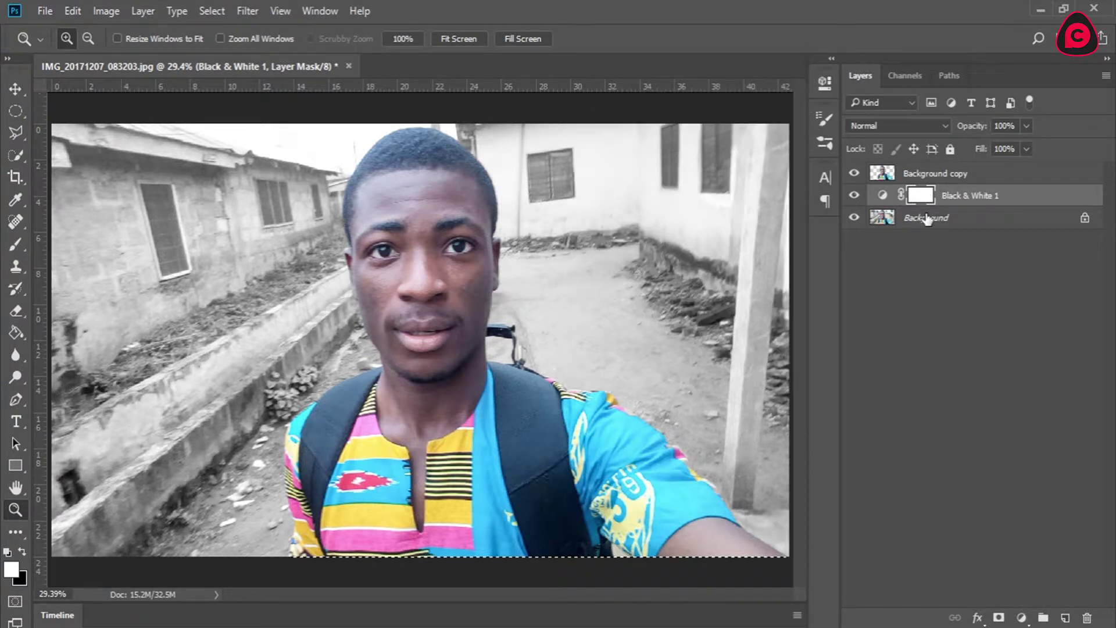
Toggle Black & White 1 off and on to compare, then refit the photo.
left_click(926, 219)
left_click(910, 195)
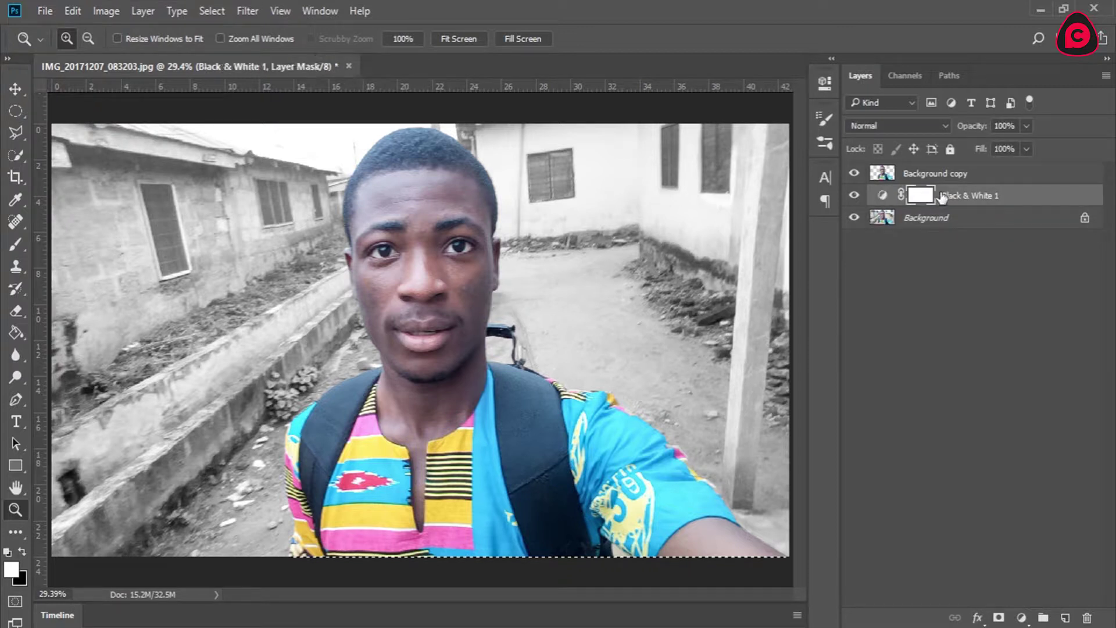
left_click(915, 221)
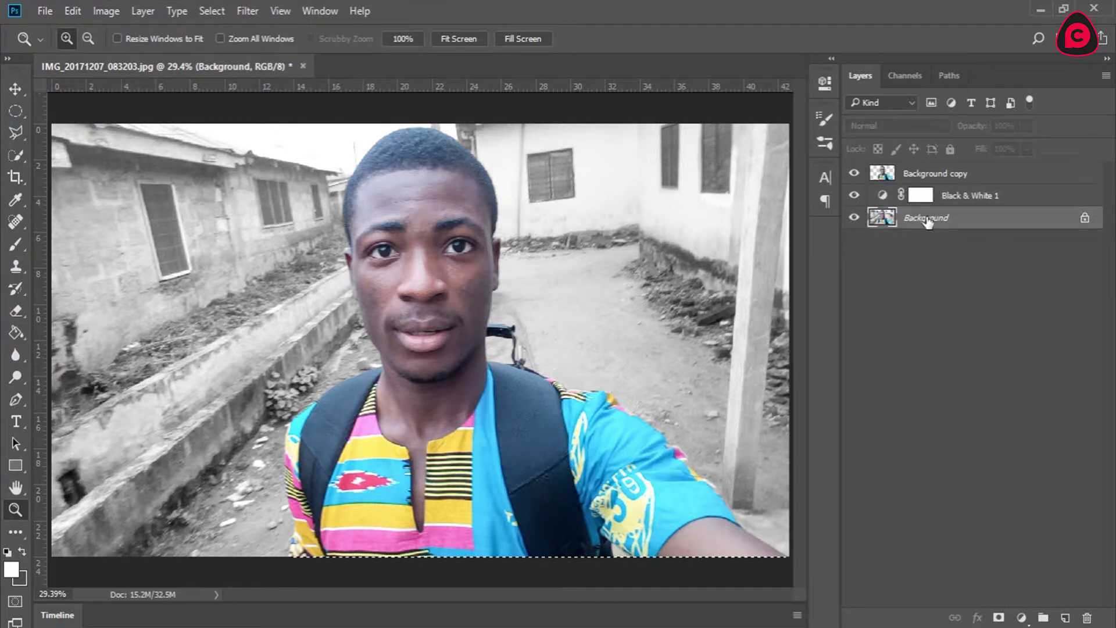
left_click(854, 195)
left_click(855, 195)
left_click(919, 289)
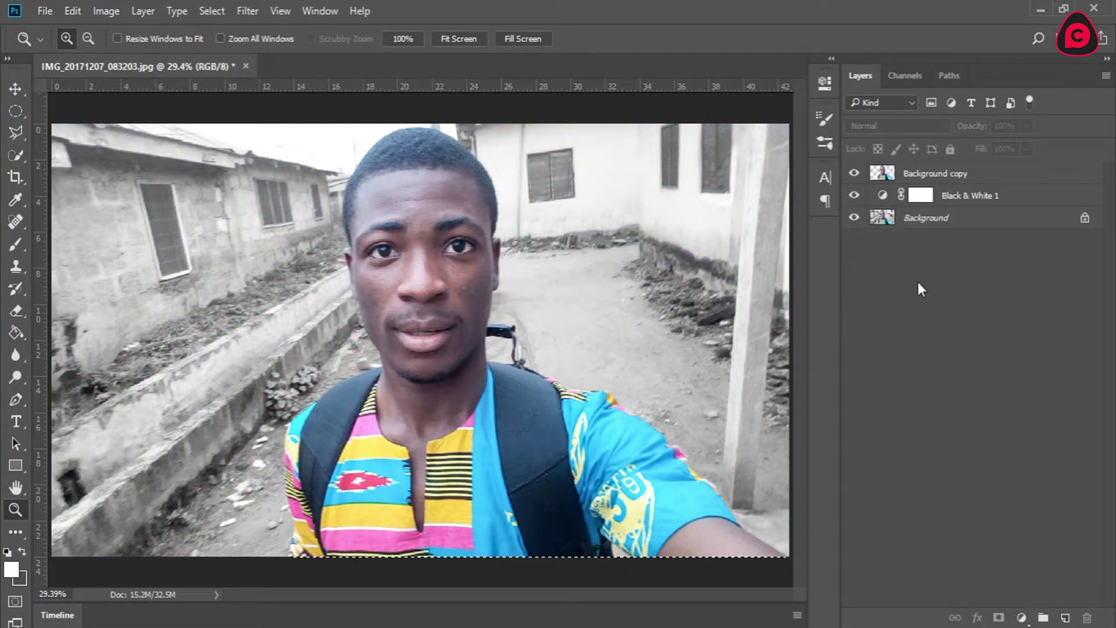
left_click(507, 36)
left_click(466, 39)
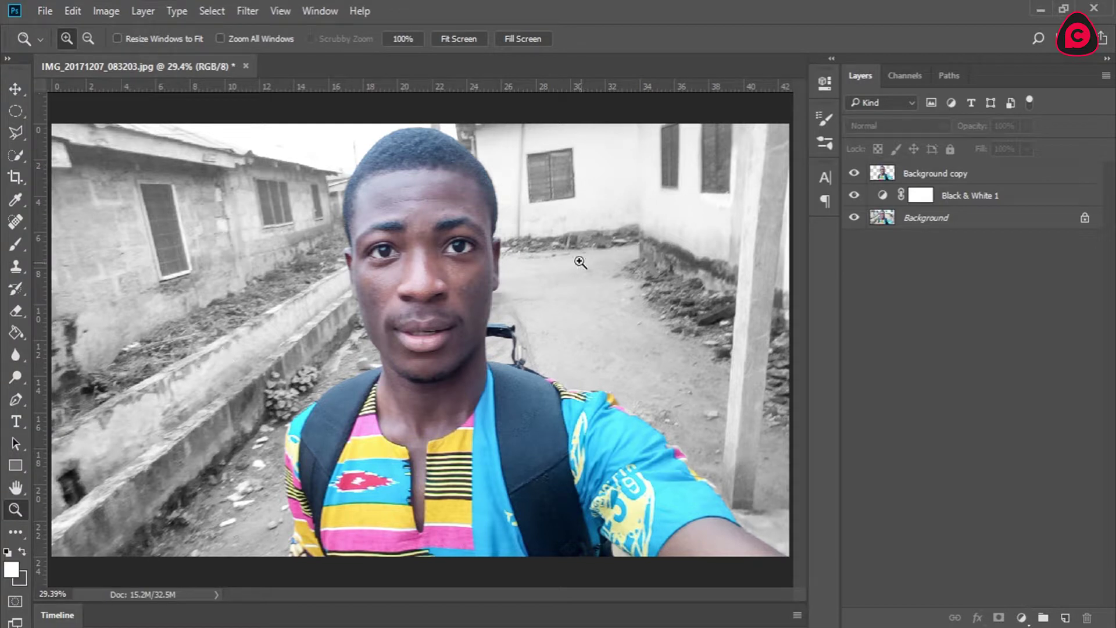
Reset the colours to default, keeping black as the foreground colour.
left_click(931, 226)
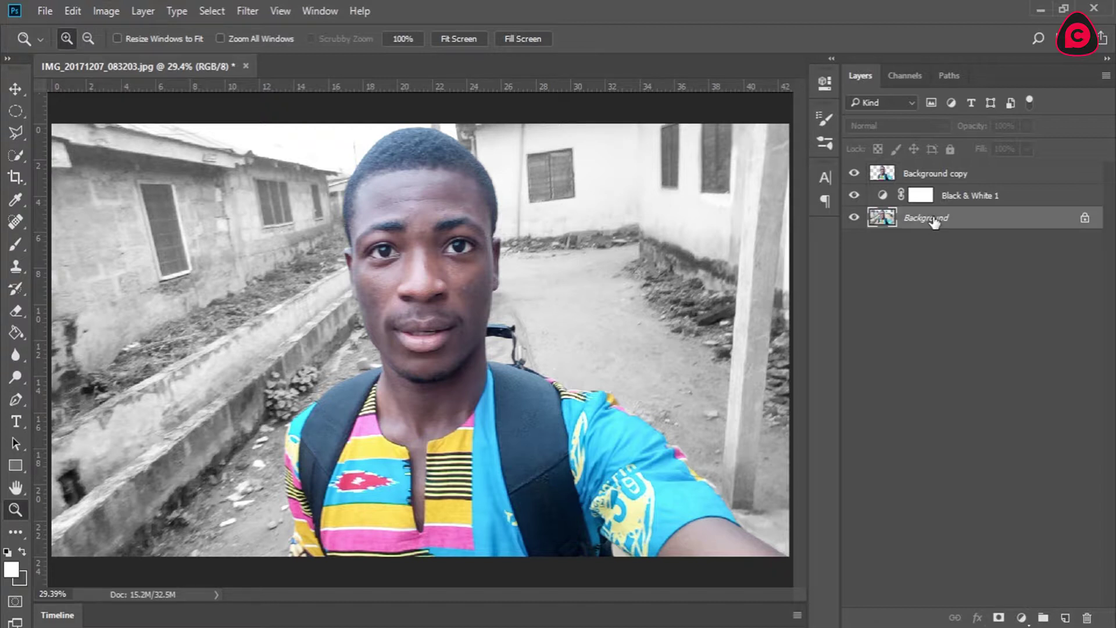
left_click(8, 553)
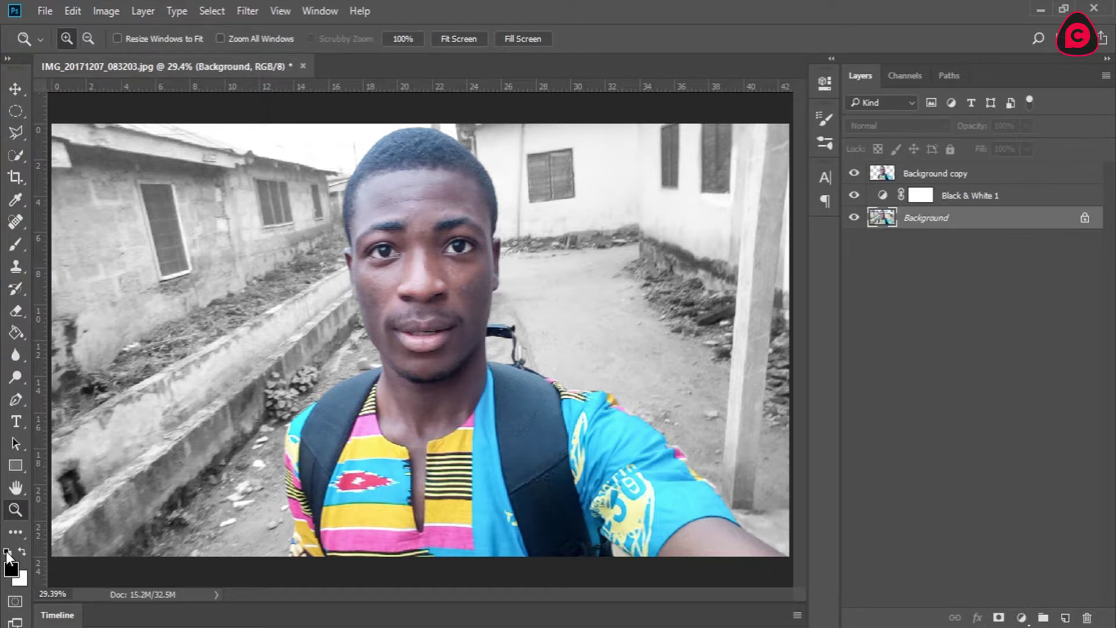
left_click(11, 569)
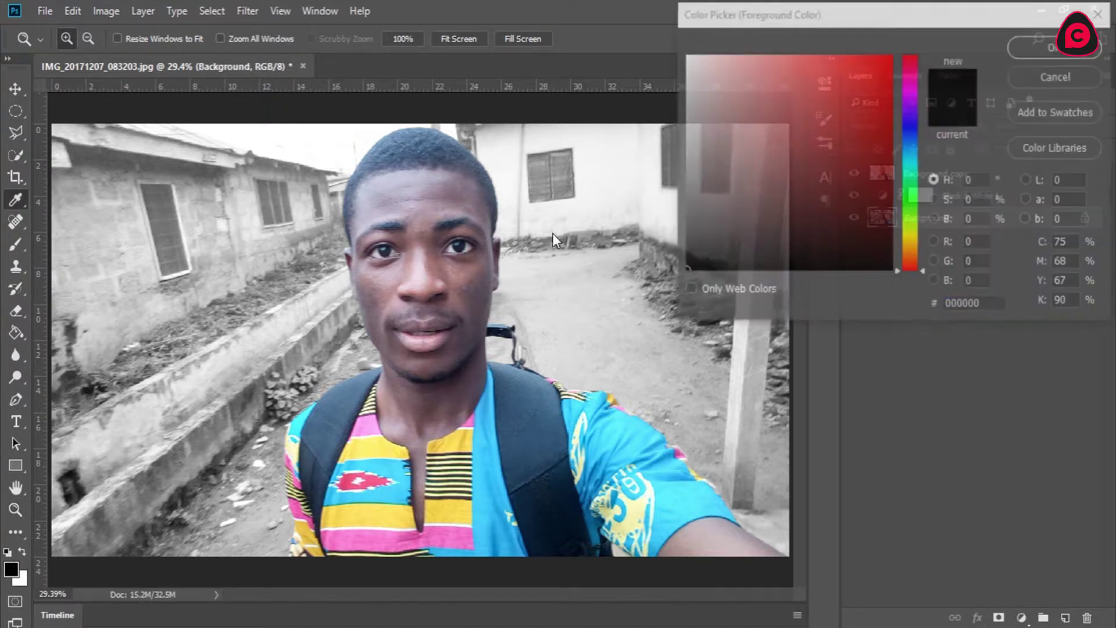
left_click(1049, 49)
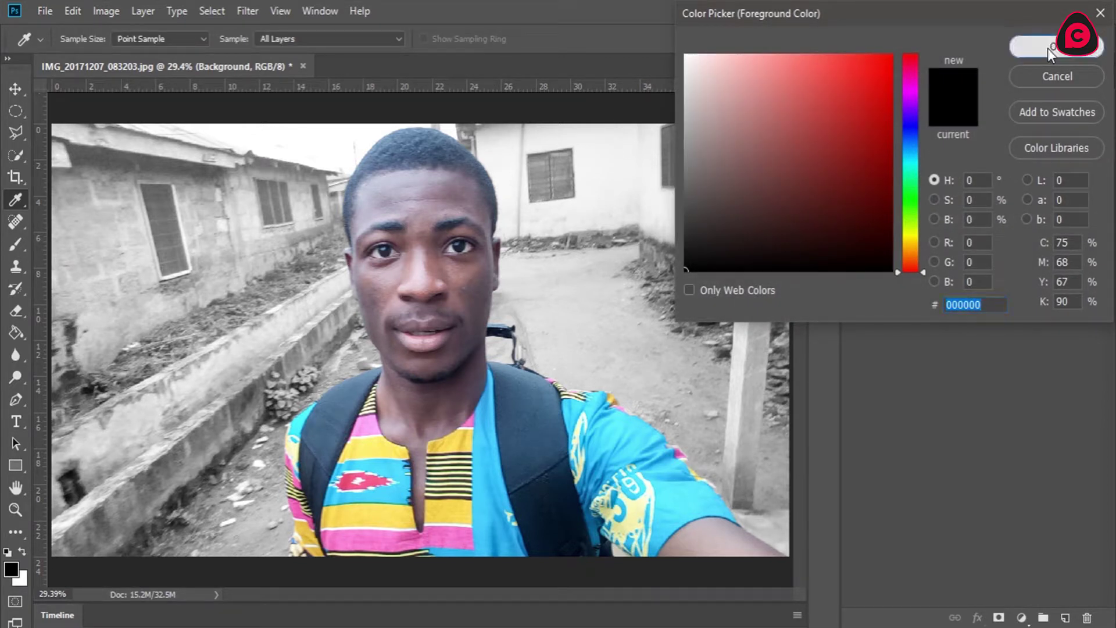
Add a Gradient Fill layer with Radial style and Reverse turned on.
left_click(1022, 619)
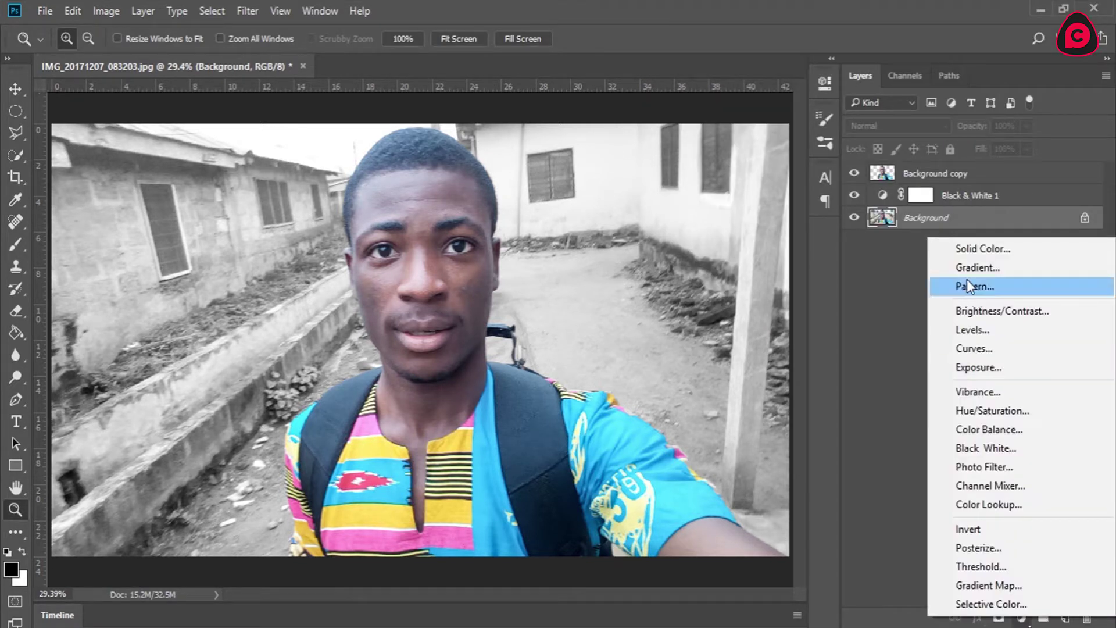
left_click(1002, 269)
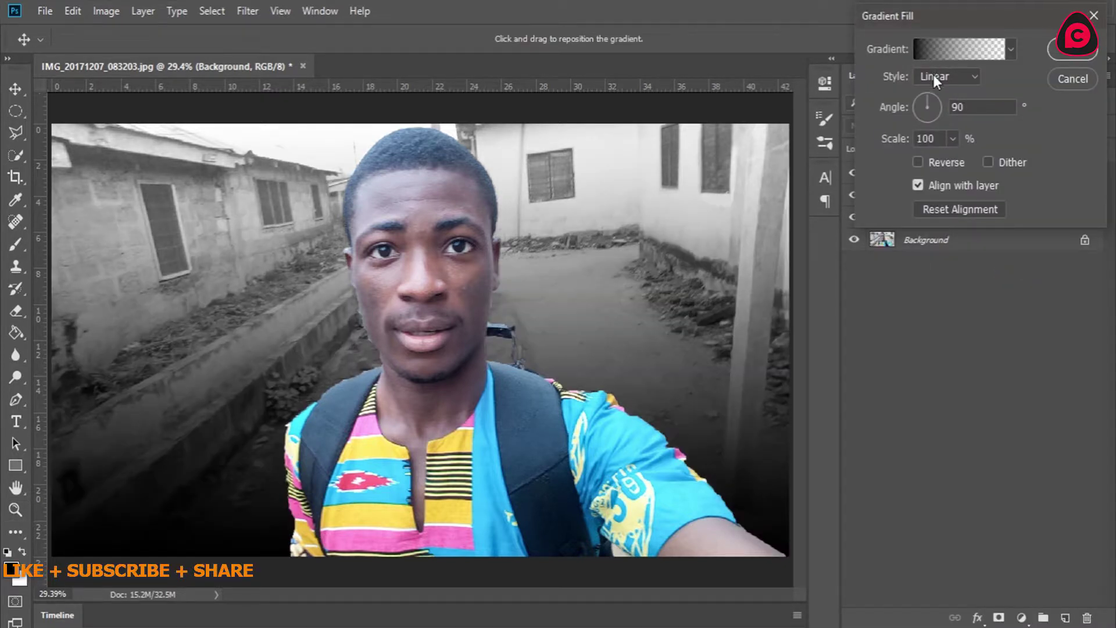
left_click(936, 74)
left_click(929, 100)
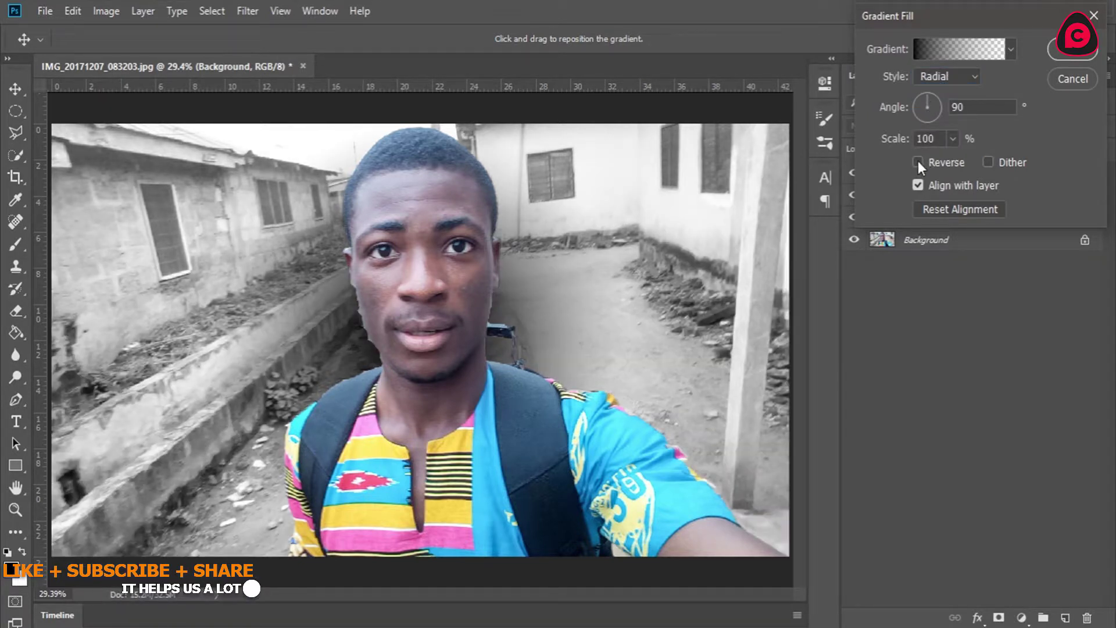
left_click(918, 162)
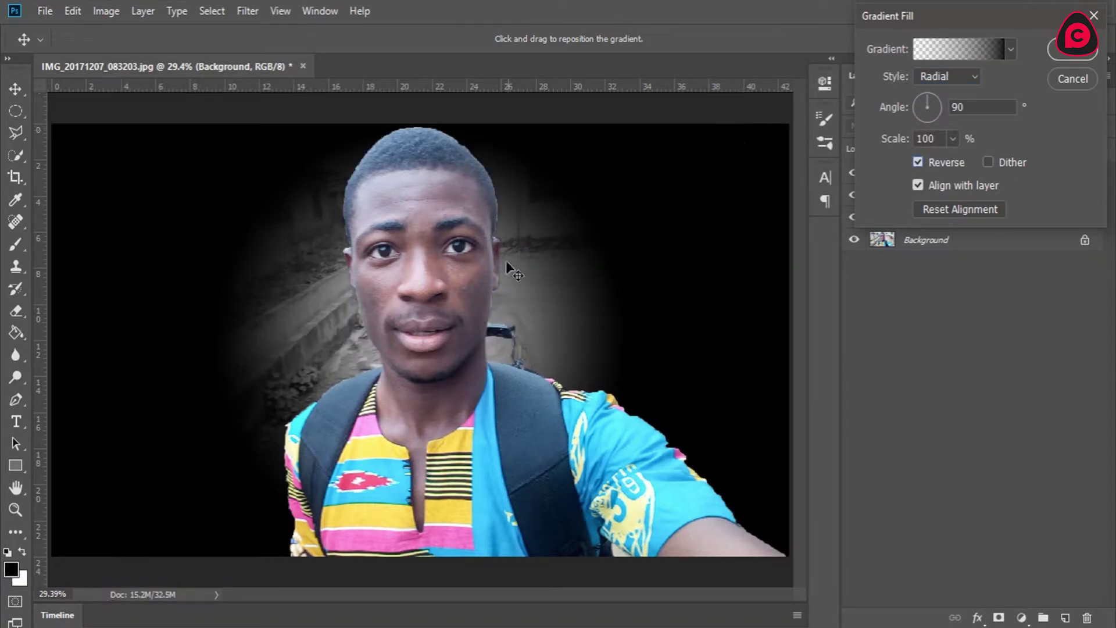
left_click(953, 140)
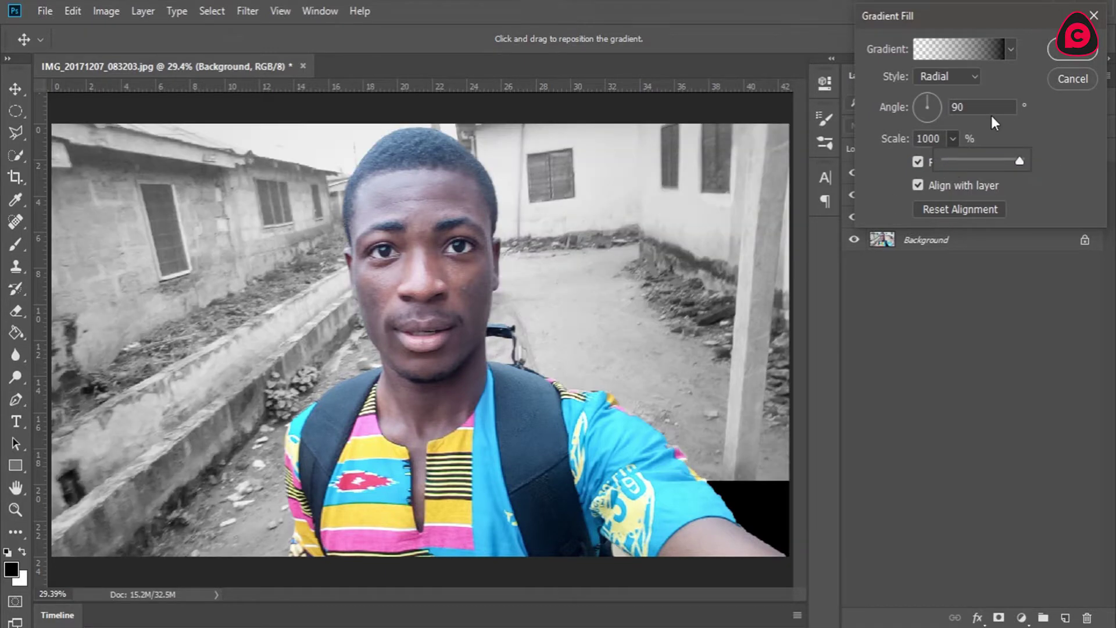
left_click(472, 325)
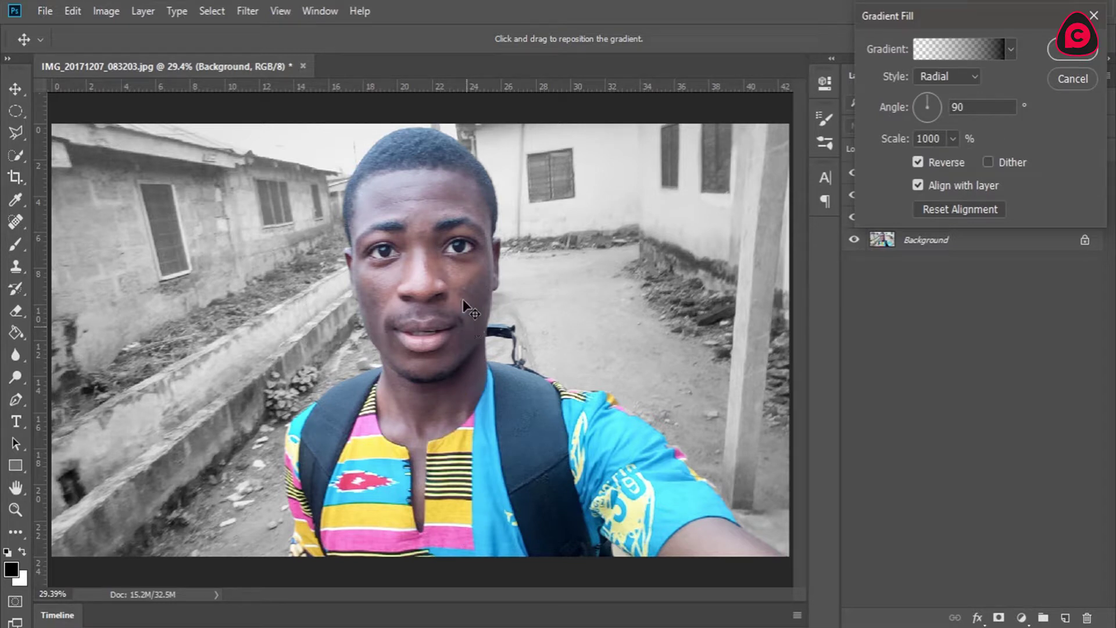
Reposition the radial gradient on the photo and confirm it at 1000% scale.
left_click(954, 139)
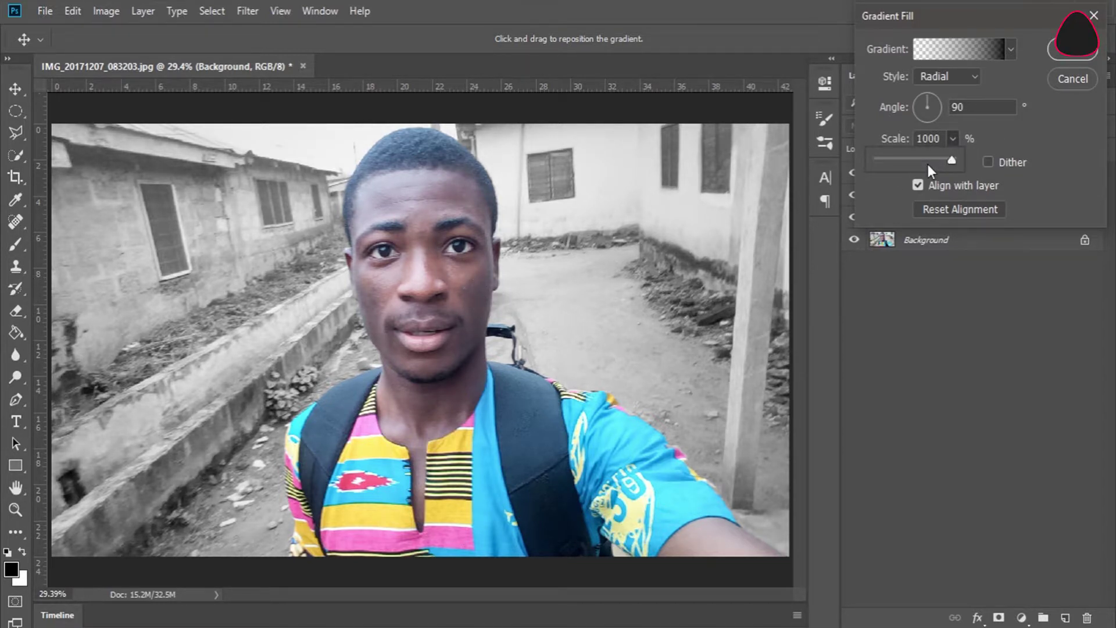
left_click(927, 162)
left_click(425, 300)
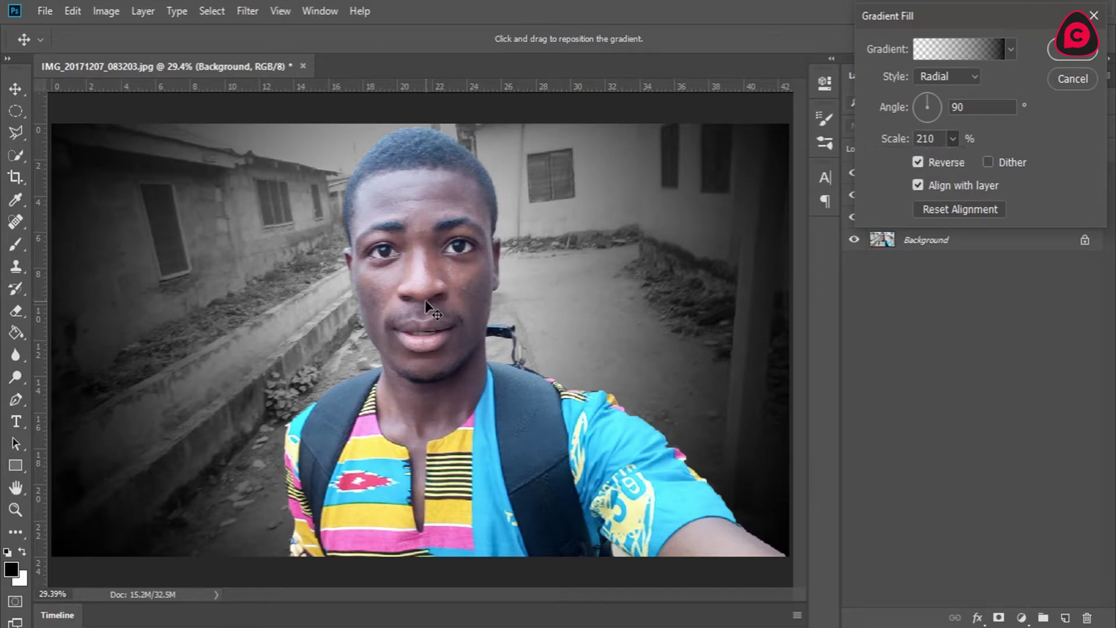
left_click_drag(425, 300, 466, 306)
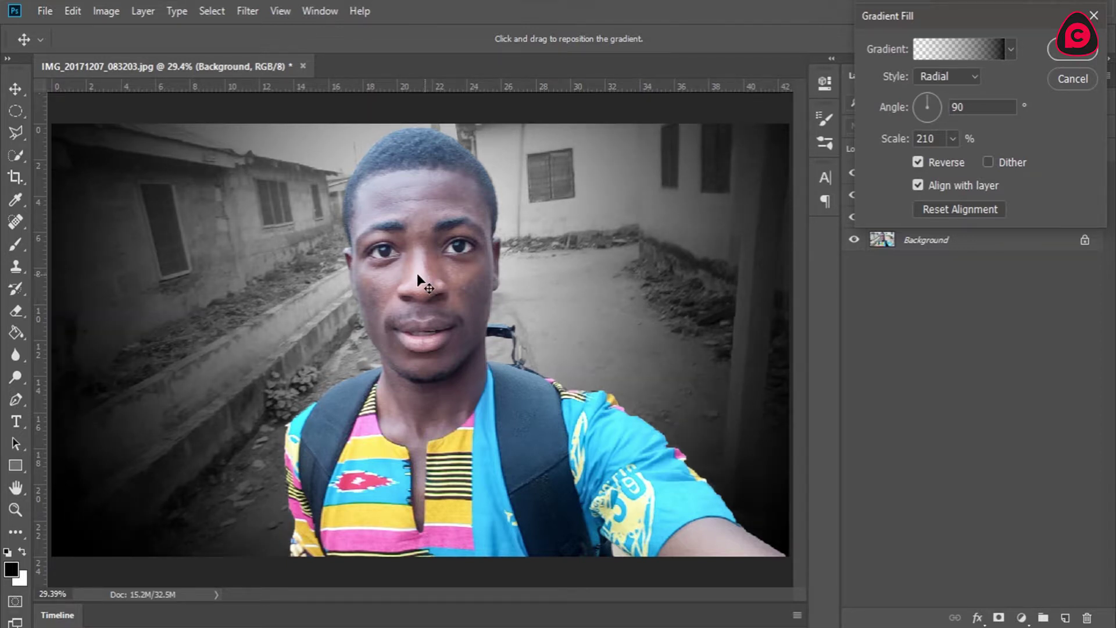
left_click_drag(953, 138, 1029, 156)
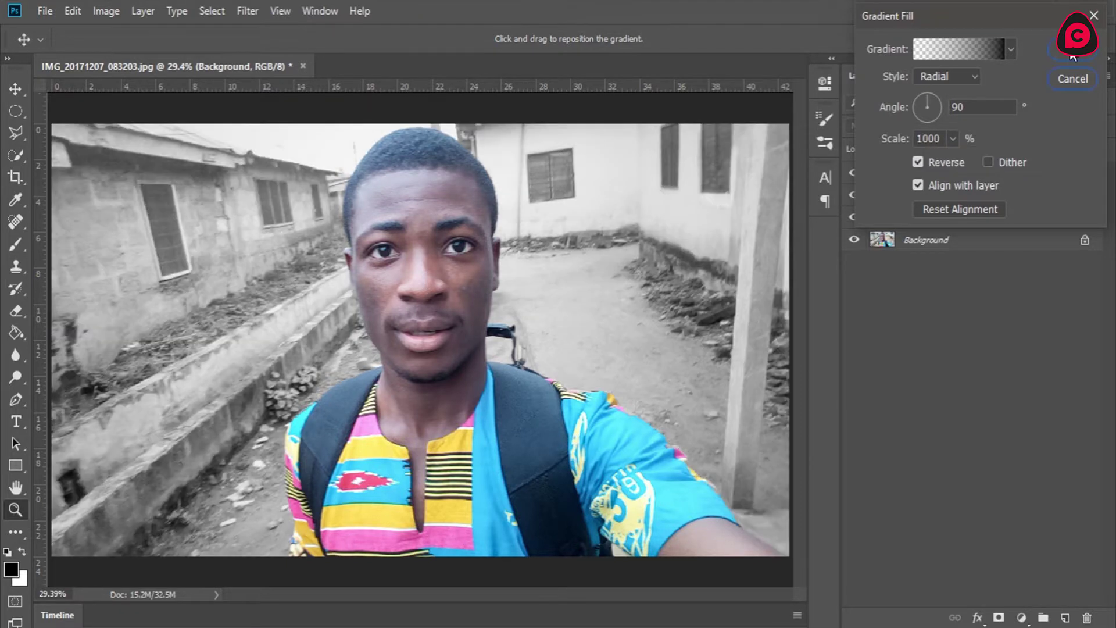
left_click(1073, 51)
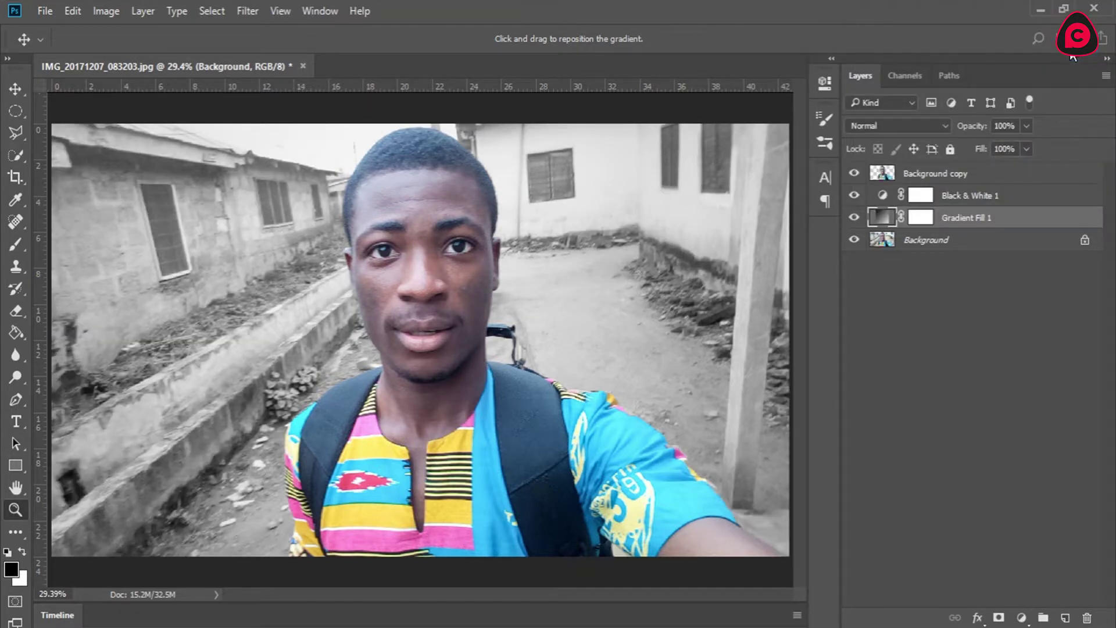
Add a Curves adjustment above Background with the midtone point pulled slightly down.
left_click(953, 240)
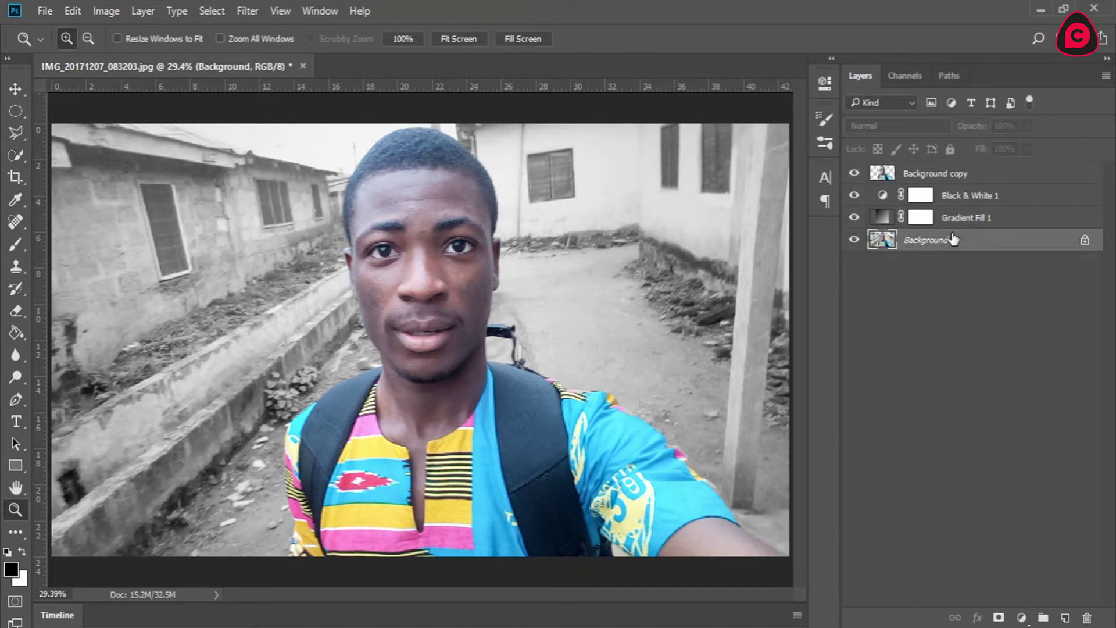
left_click(1022, 618)
left_click(977, 347)
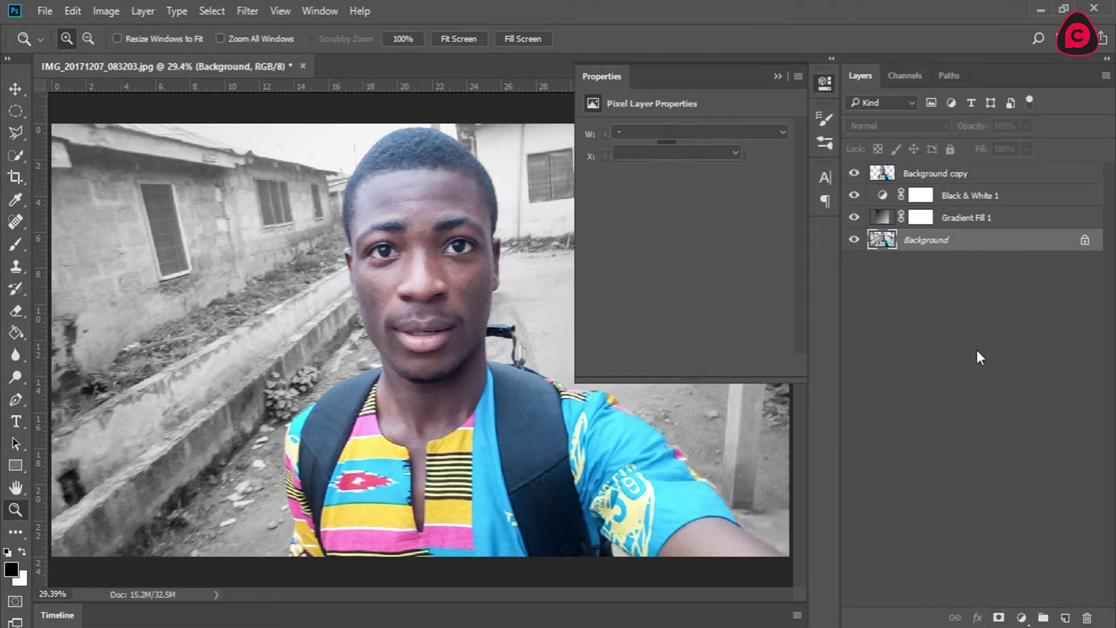
left_click_drag(667, 290, 678, 294)
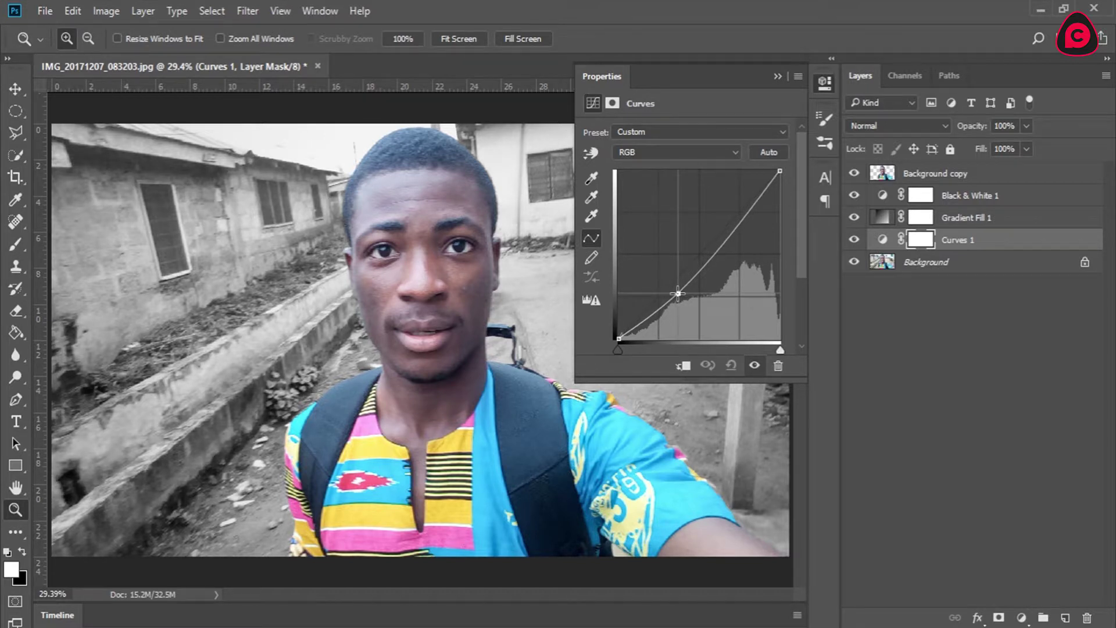
left_click(824, 83)
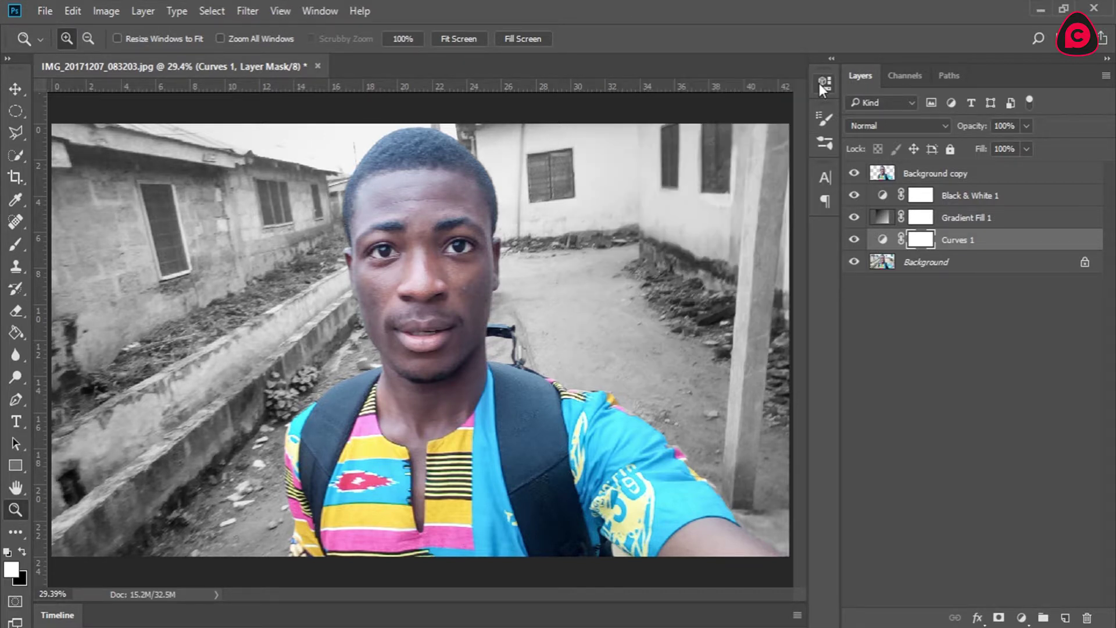
Apply a 3-pixel Gaussian Blur to the Background layer, leaving the cut-out person sharp.
left_click(929, 264)
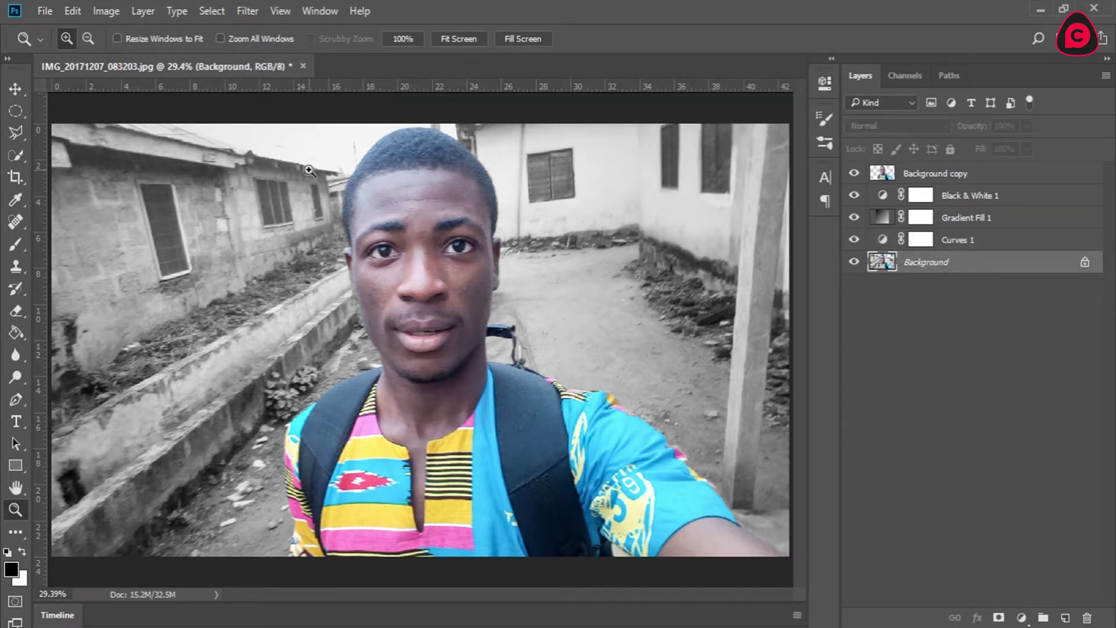
left_click(244, 10)
mouse_move(265, 186)
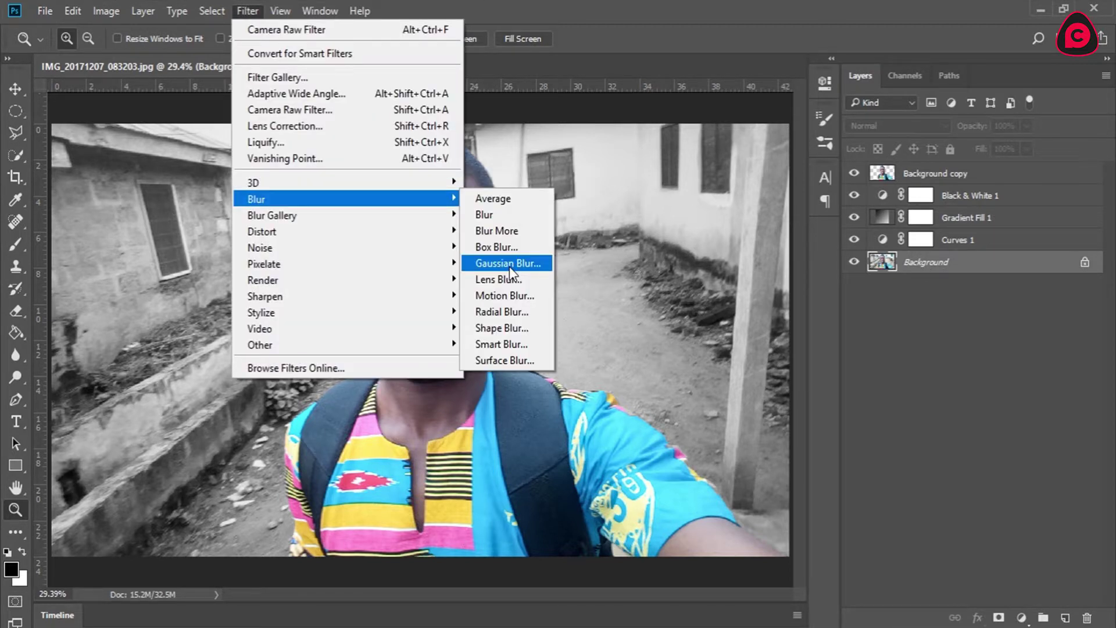
left_click(510, 266)
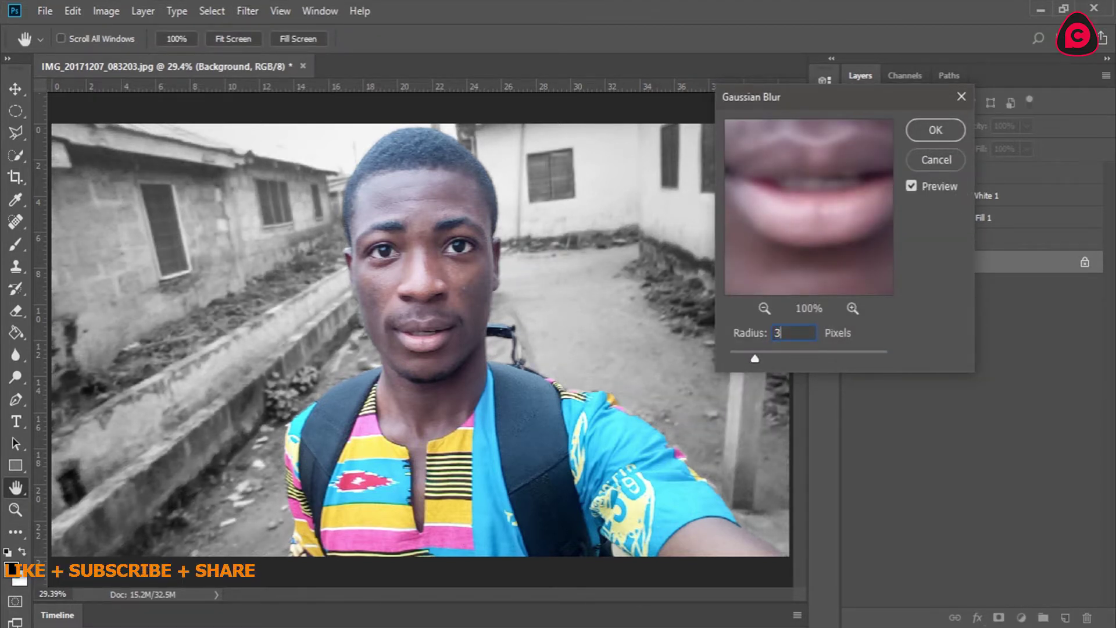
left_click(937, 129)
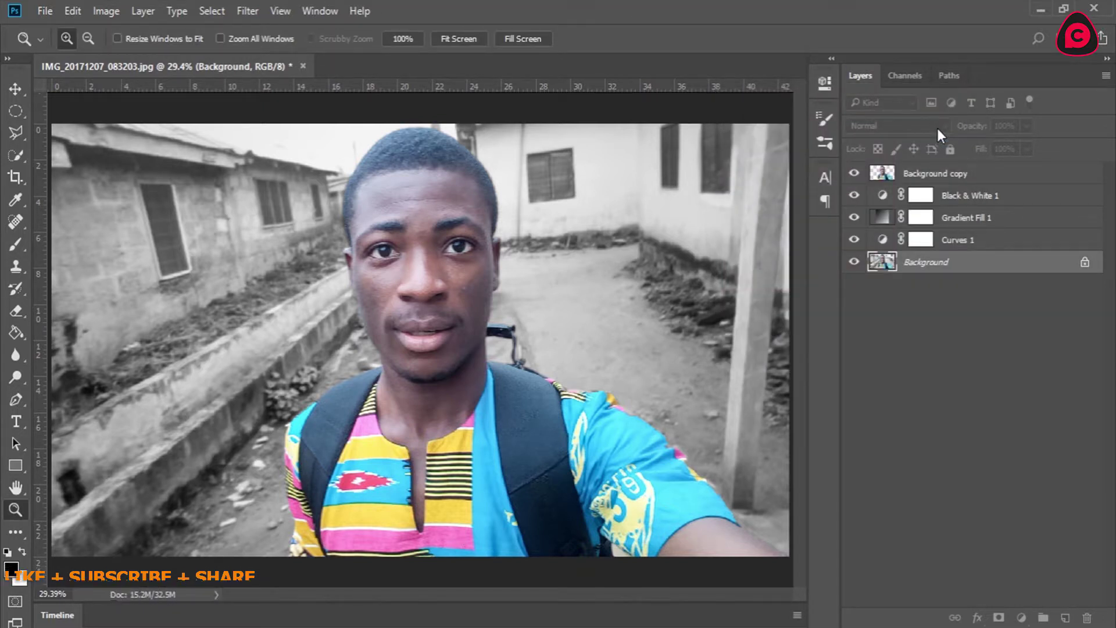
Add a Solid Color fill layer of dark blue 053b94 directly above the Background layer.
left_click(921, 281)
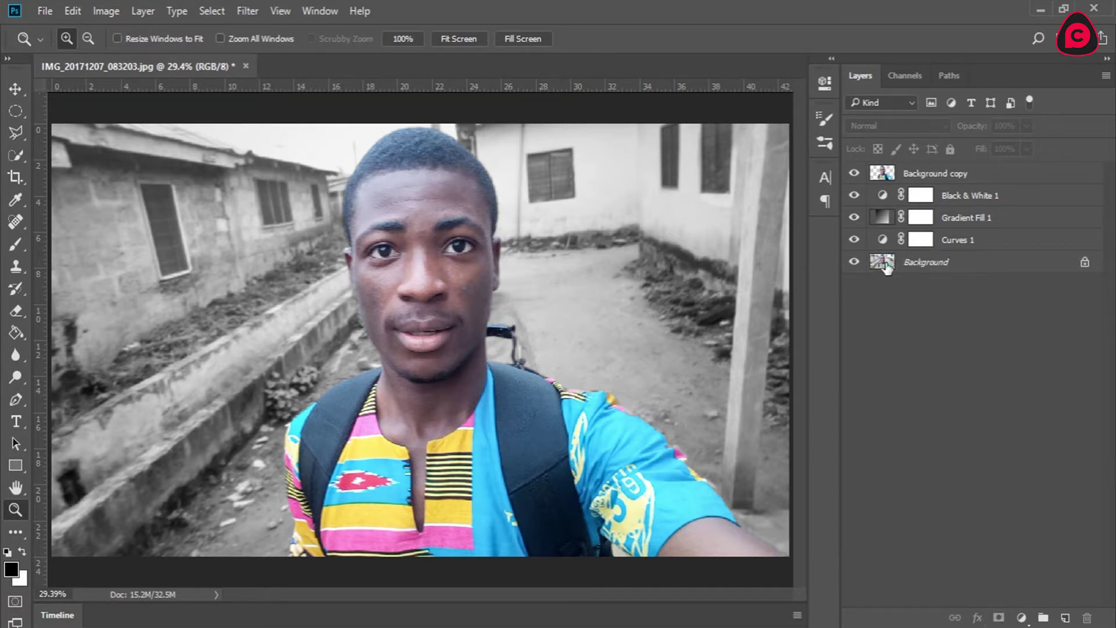
left_click(938, 263)
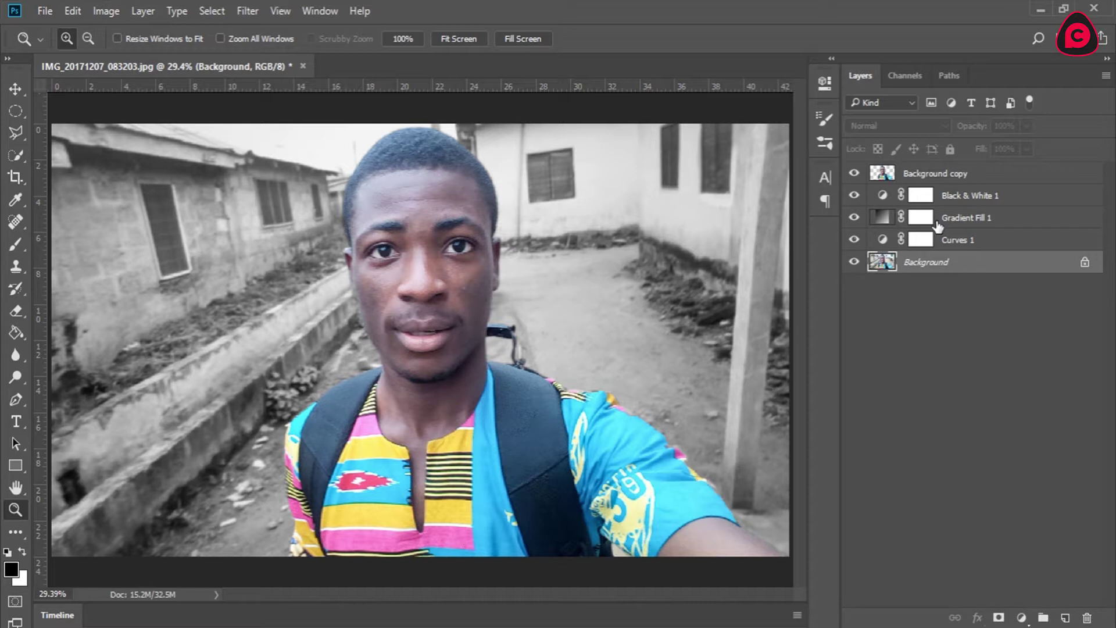
left_click(1021, 617)
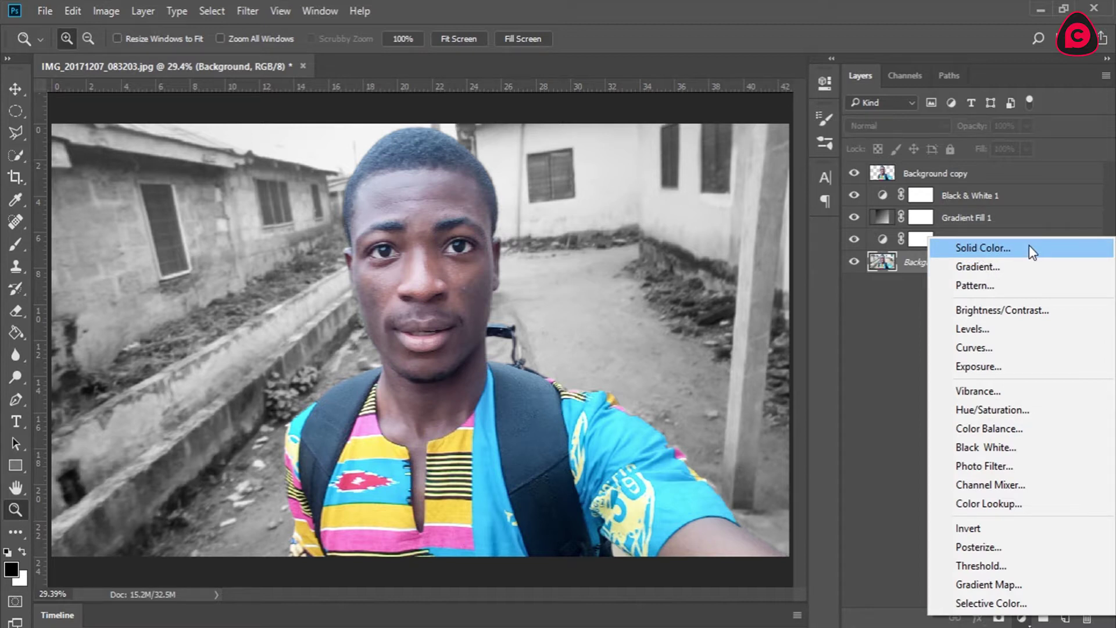
left_click(1029, 246)
left_click(890, 130)
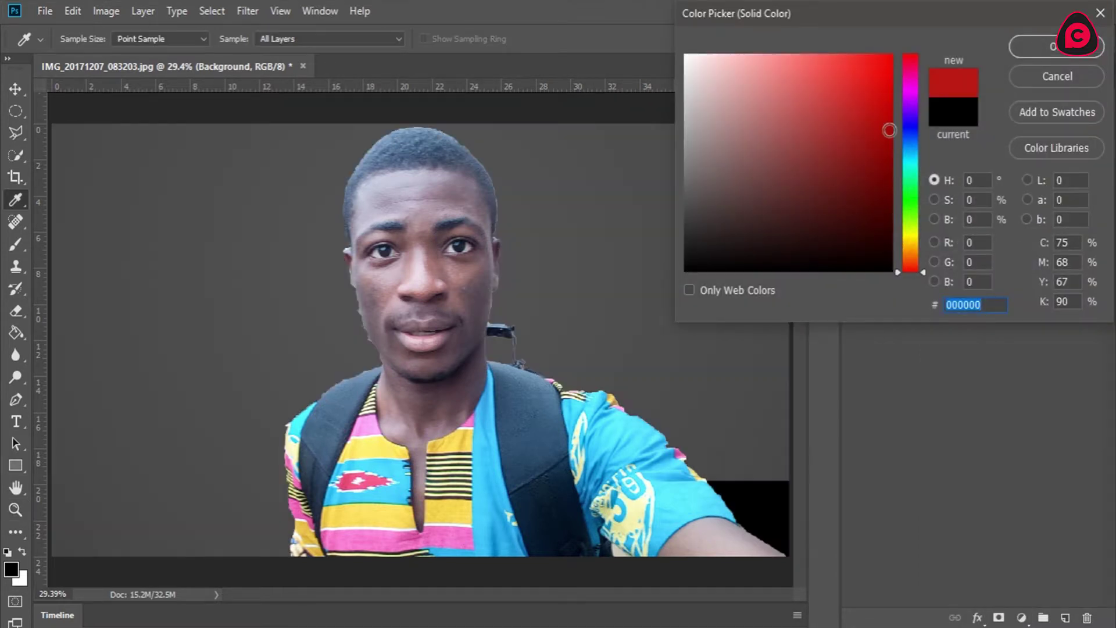
left_click(916, 141)
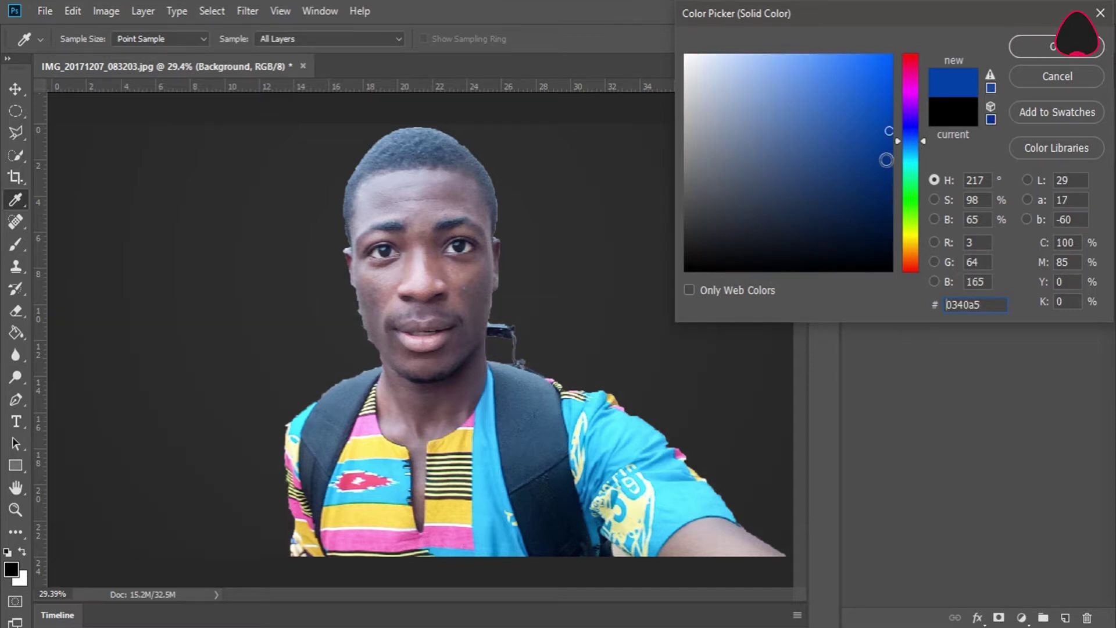
left_click(887, 145)
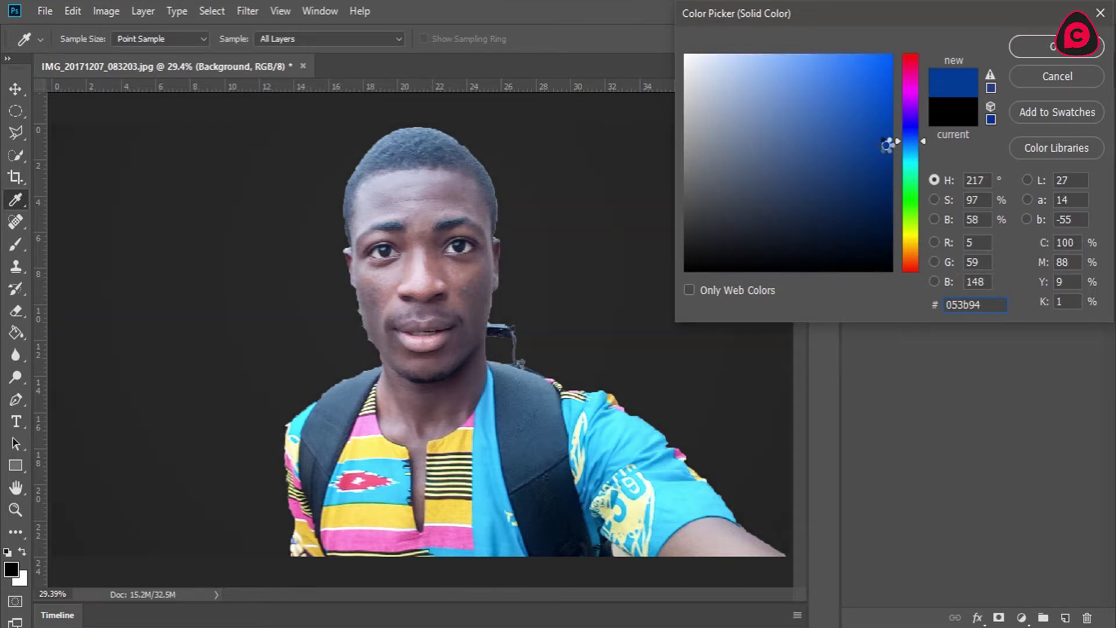
left_click(1034, 46)
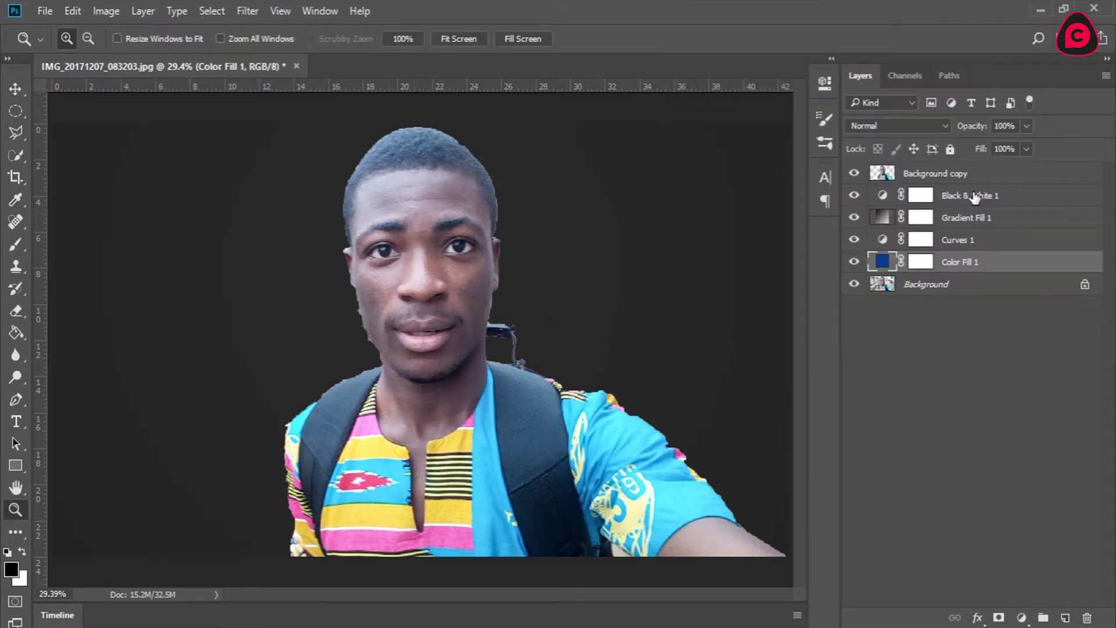
Move Color Fill 1 up under Background copy and set its blend mode to Color.
left_click_drag(987, 260, 987, 189)
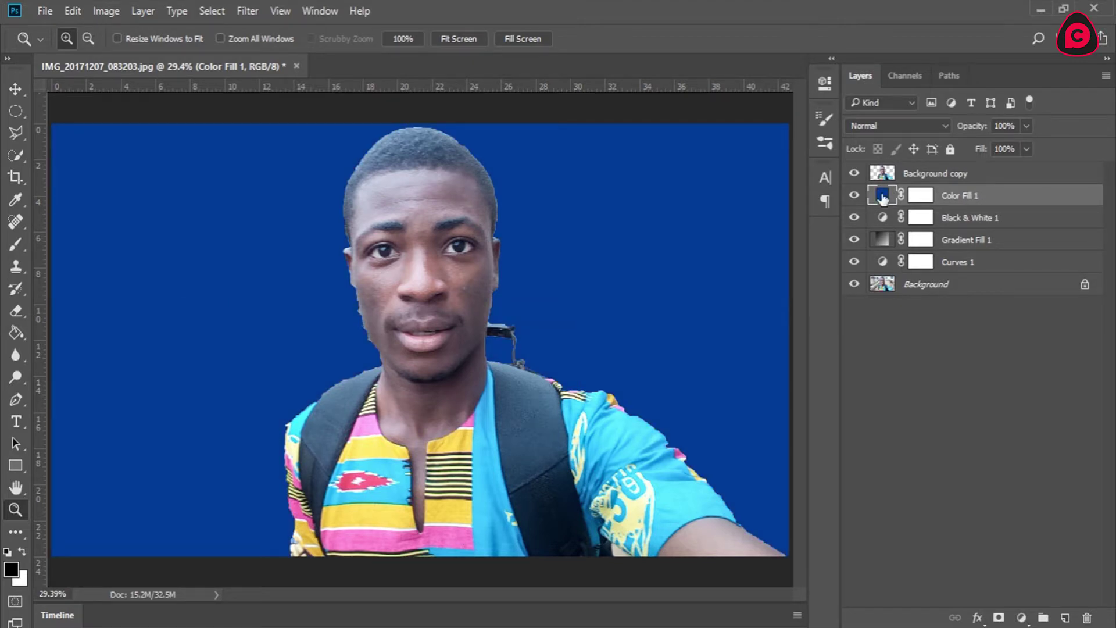
left_click(895, 126)
left_click(858, 448)
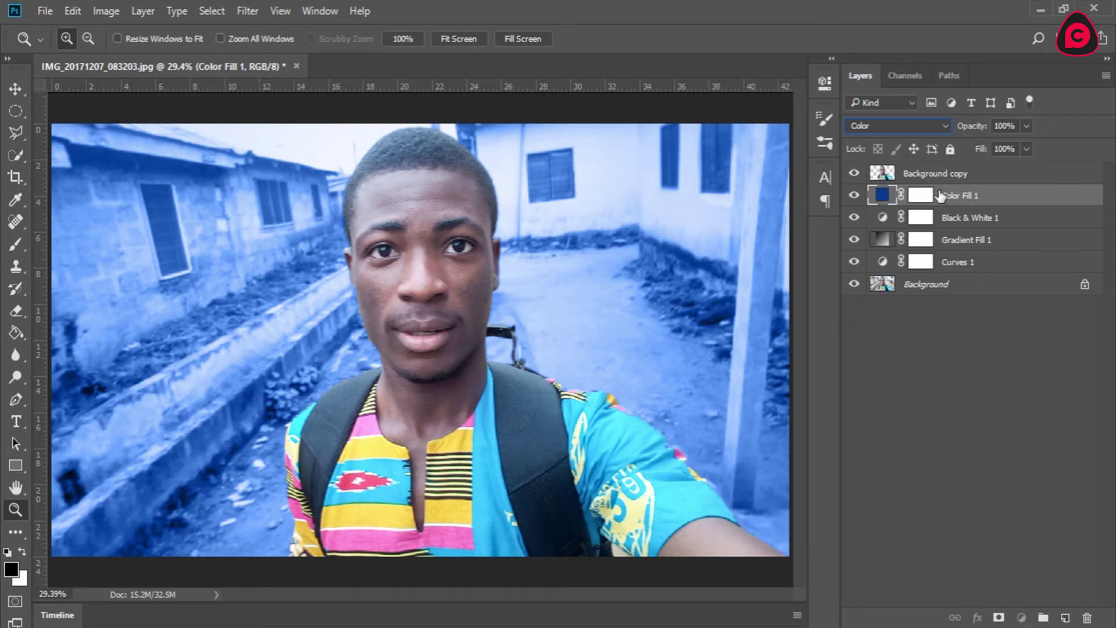
Darken Color Fill 1's tint colour to a deeper navy blue.
double_click(883, 198)
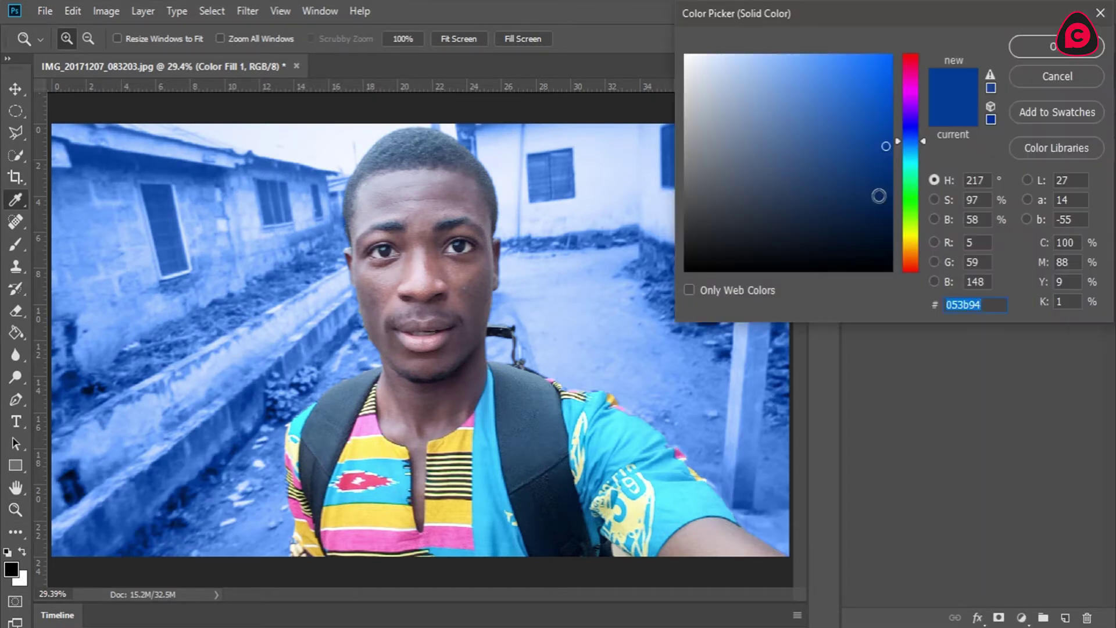
mouse_move(874, 197)
left_mouse_down()
mouse_move(882, 235)
mouse_move(878, 218)
left_mouse_up()
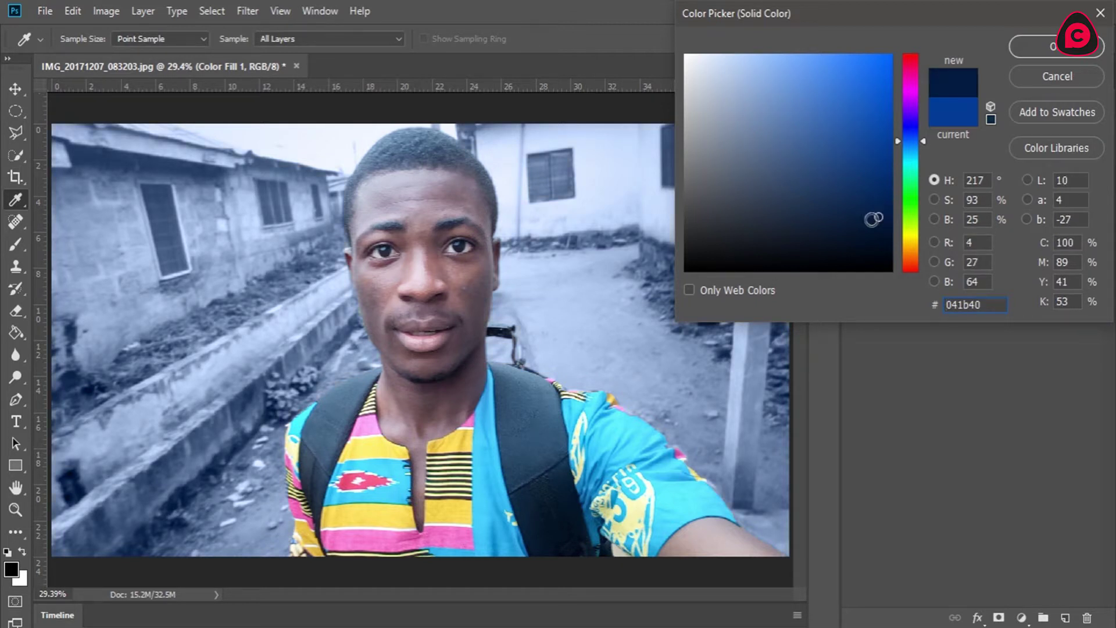
left_click(864, 222)
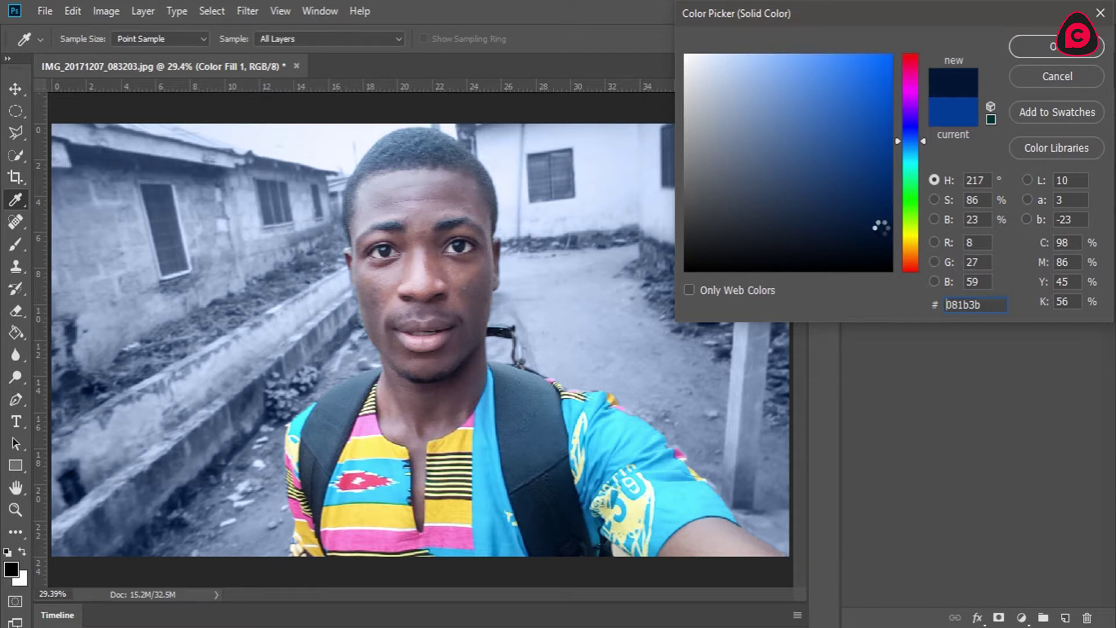
left_click(1029, 44)
key("z")
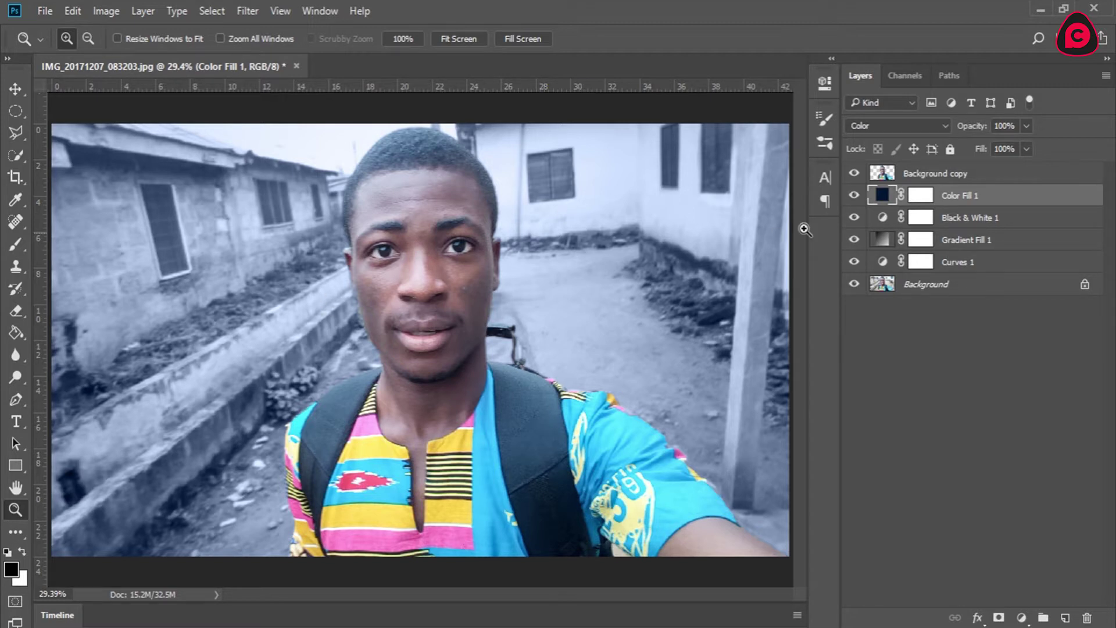
Copy the navy tint's hex code (031533), then hide Color Fill 1.
double_click(882, 196)
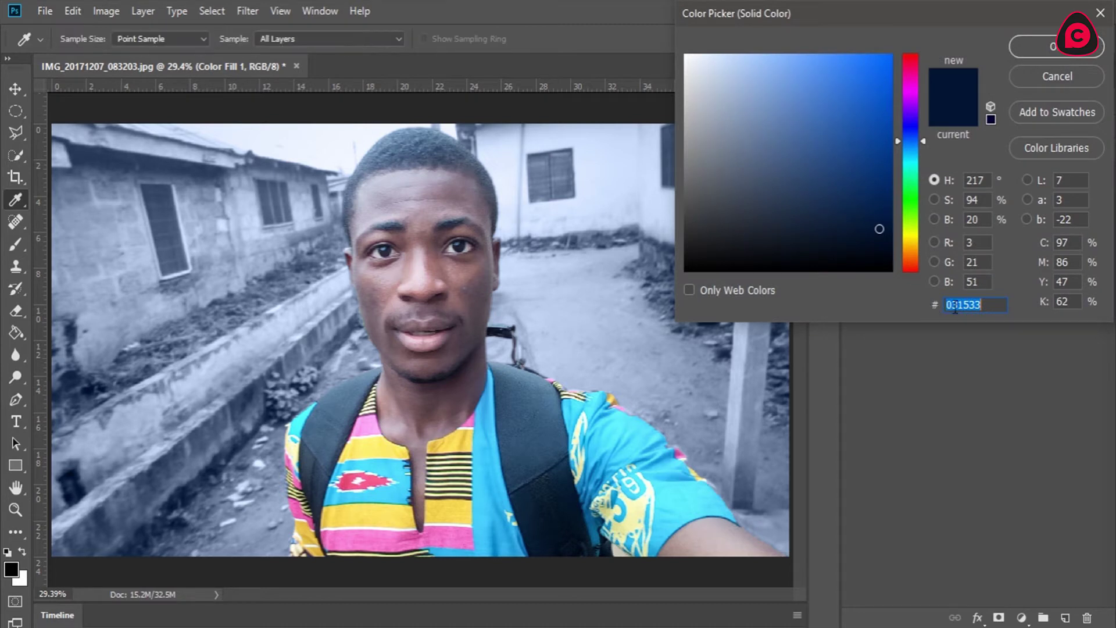
right_click(934, 307)
left_click(938, 357)
left_click(1041, 51)
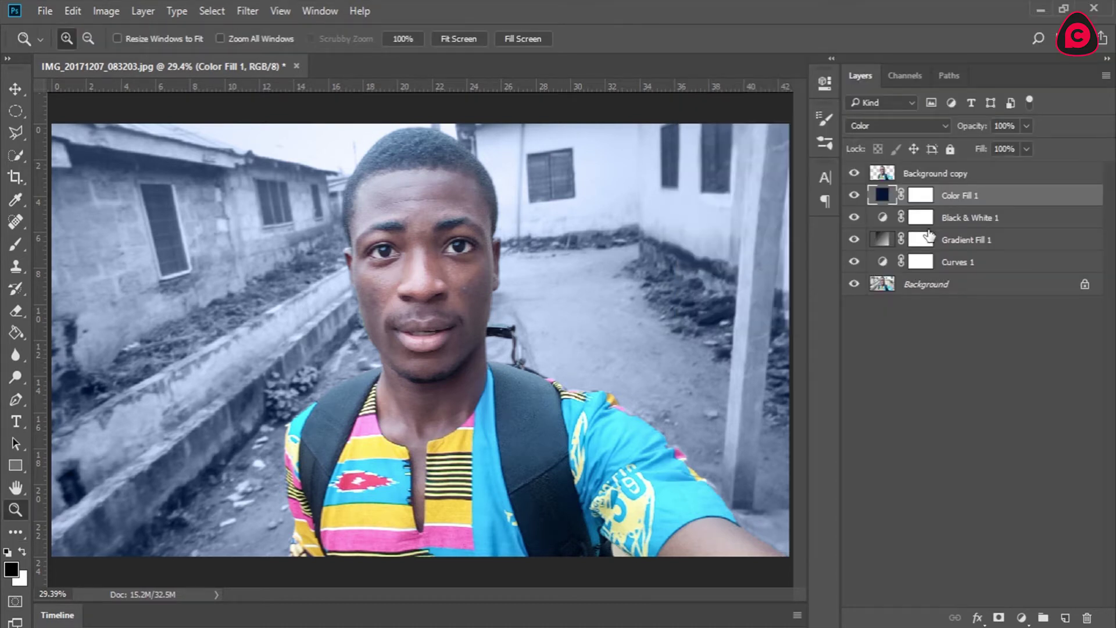
left_click(854, 196)
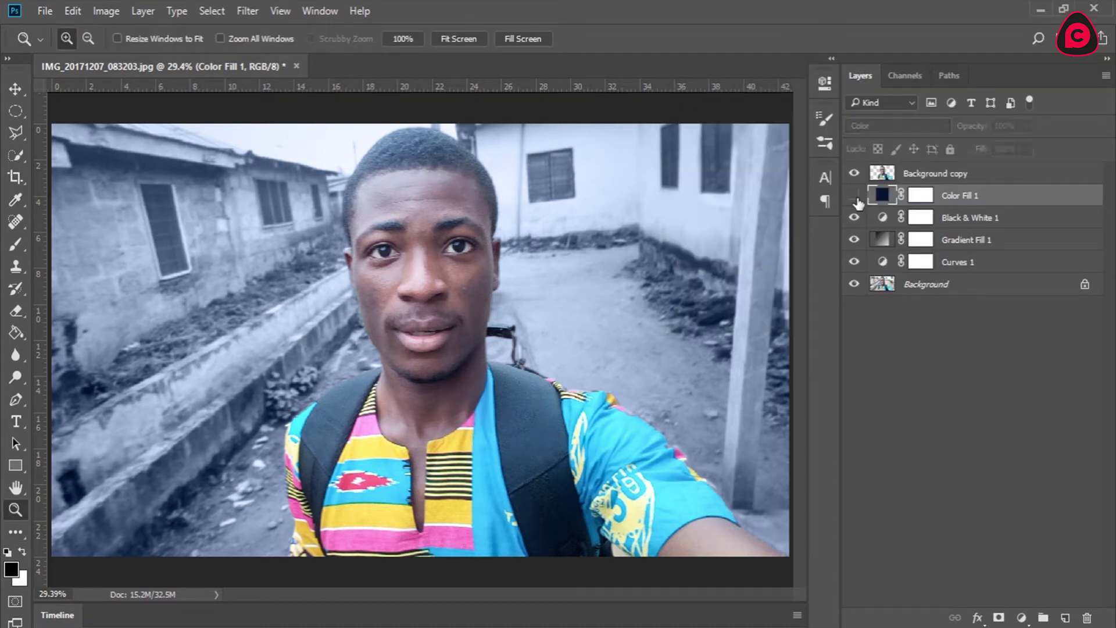
Add a Gradient Fill layer using the Foreground to Background preset.
left_click(1022, 618)
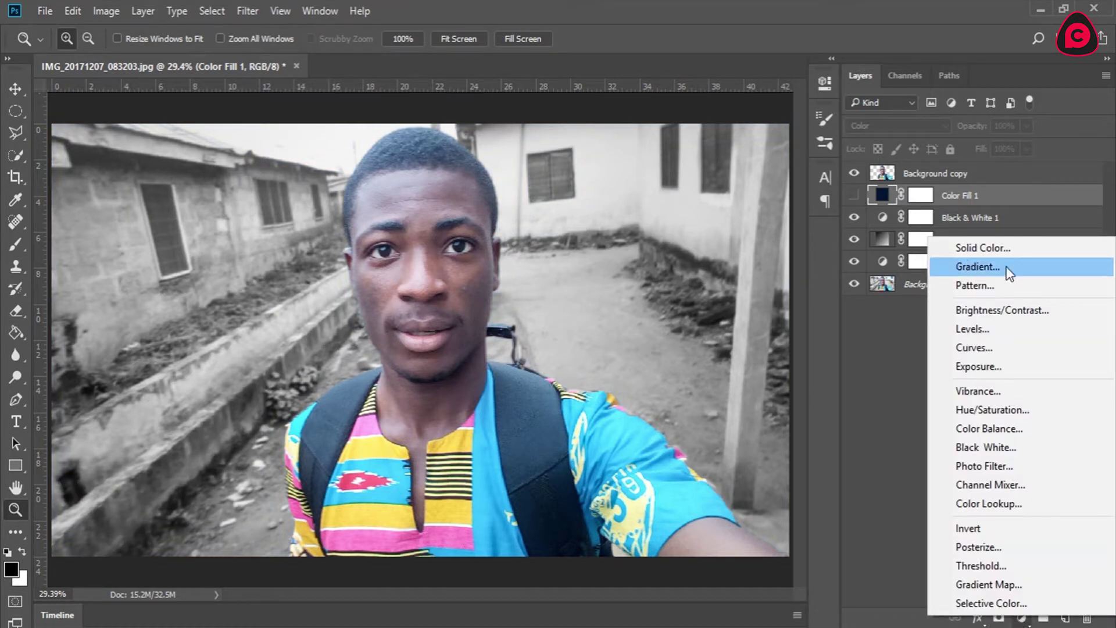
left_click(979, 267)
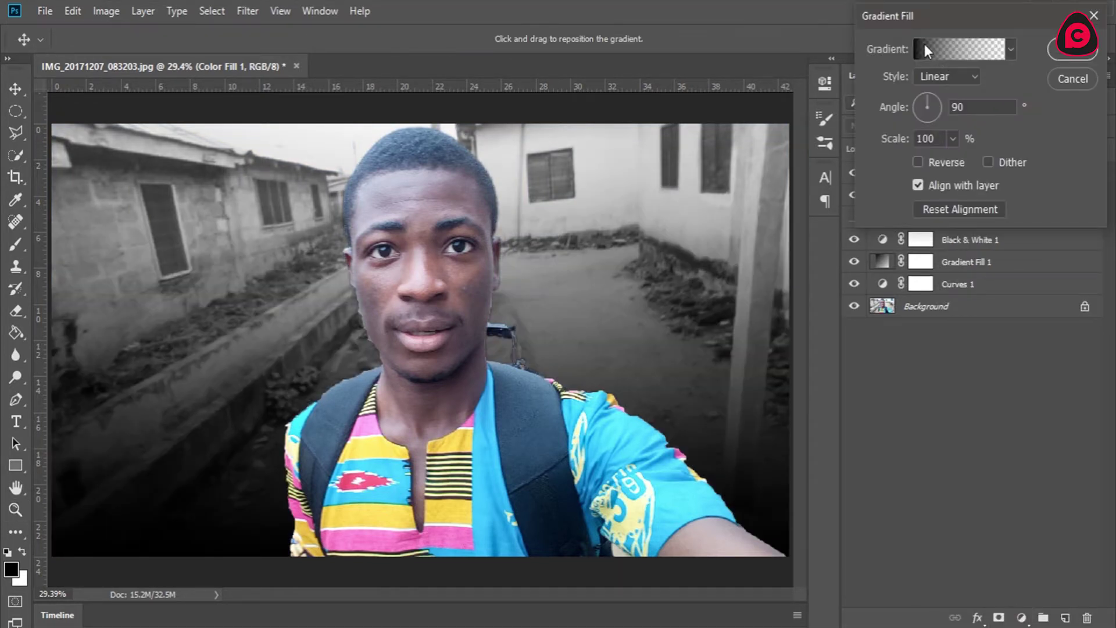
left_click(924, 47)
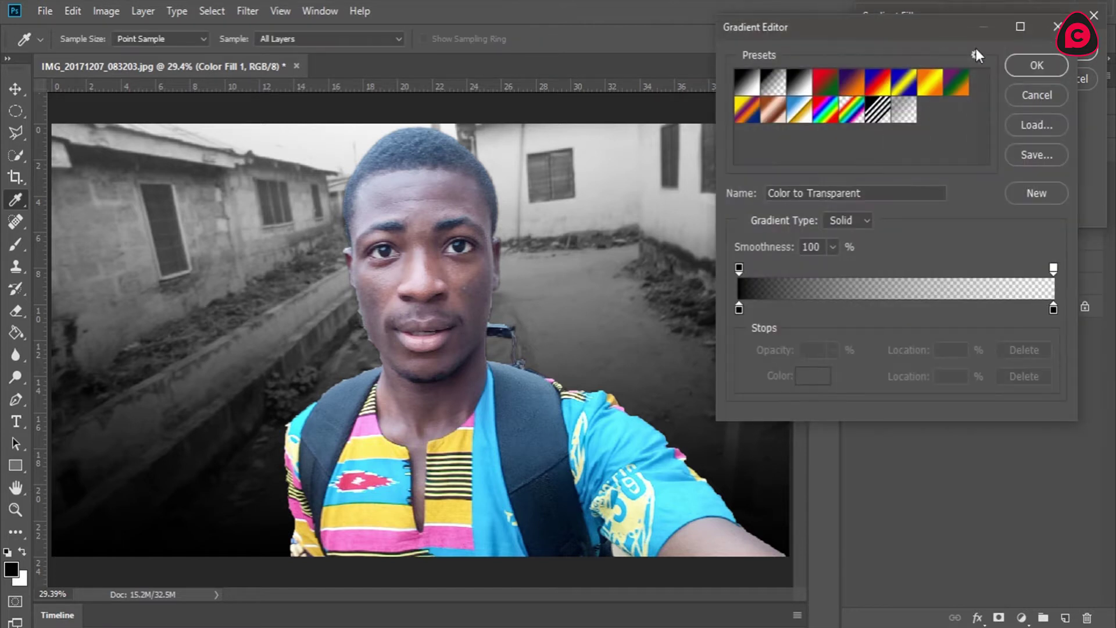
left_click(742, 85)
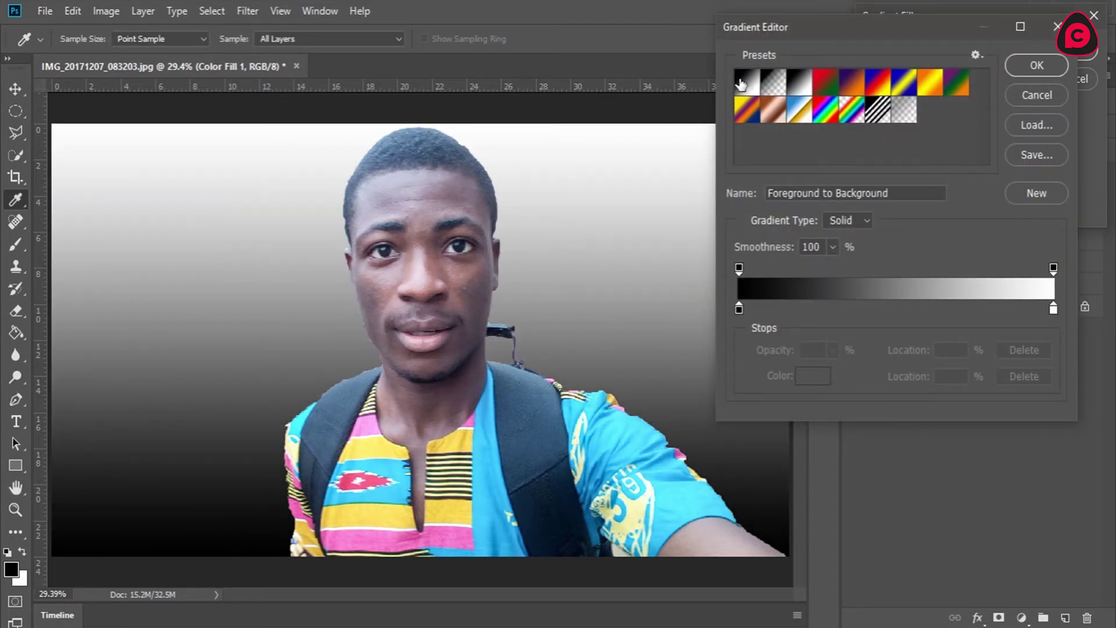
Set both gradient colour stops to the pasted navy hex value and confirm the gradient.
left_click(739, 309)
left_click(806, 376)
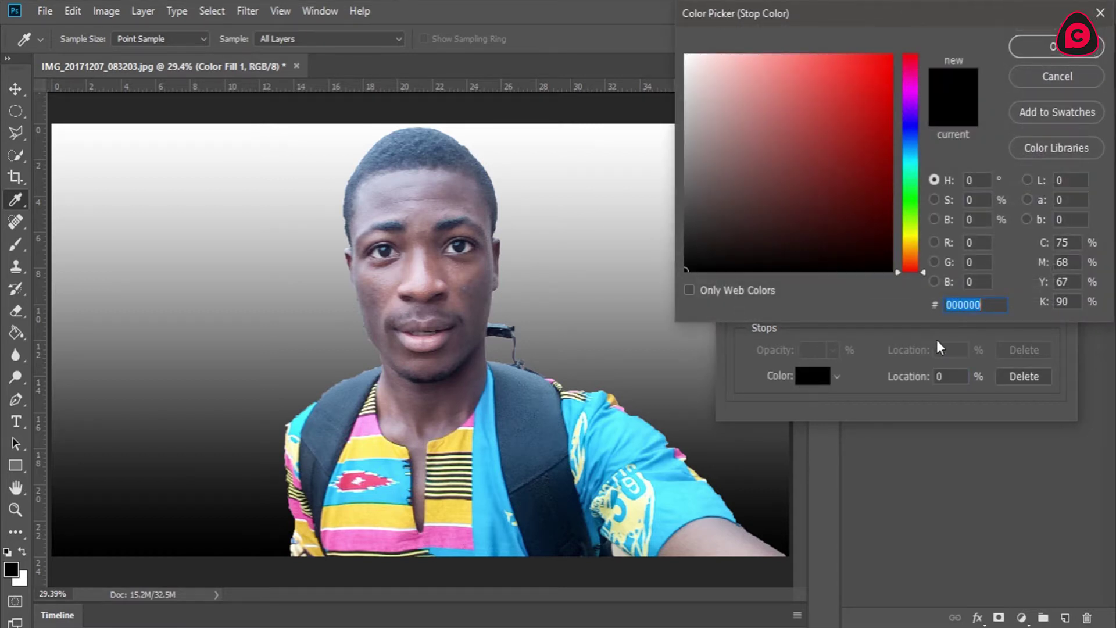
right_click(971, 309)
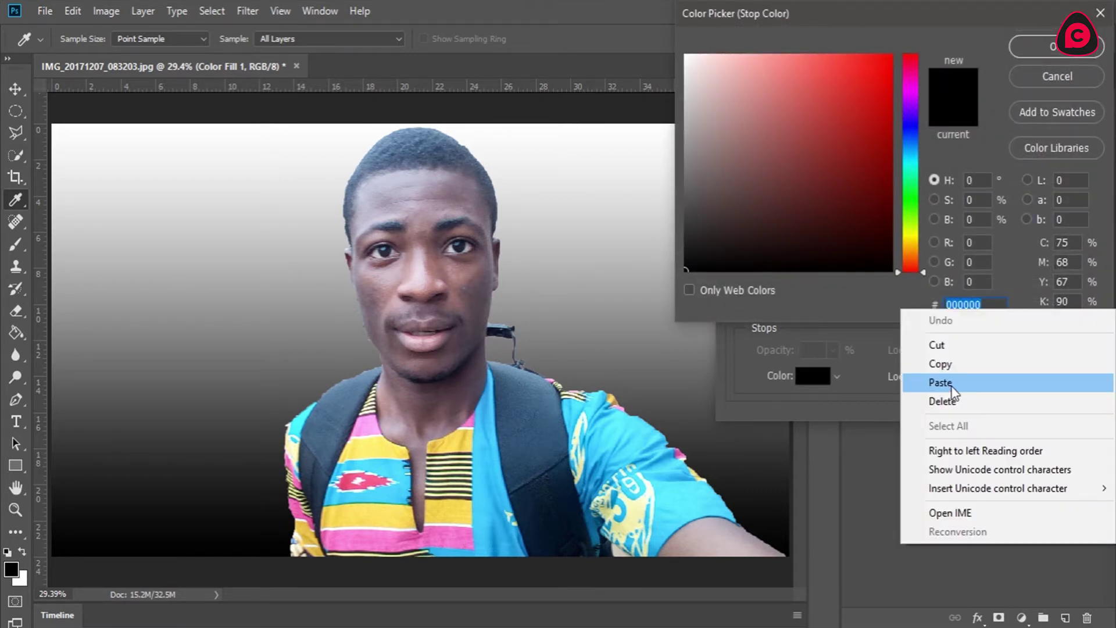
left_click(940, 383)
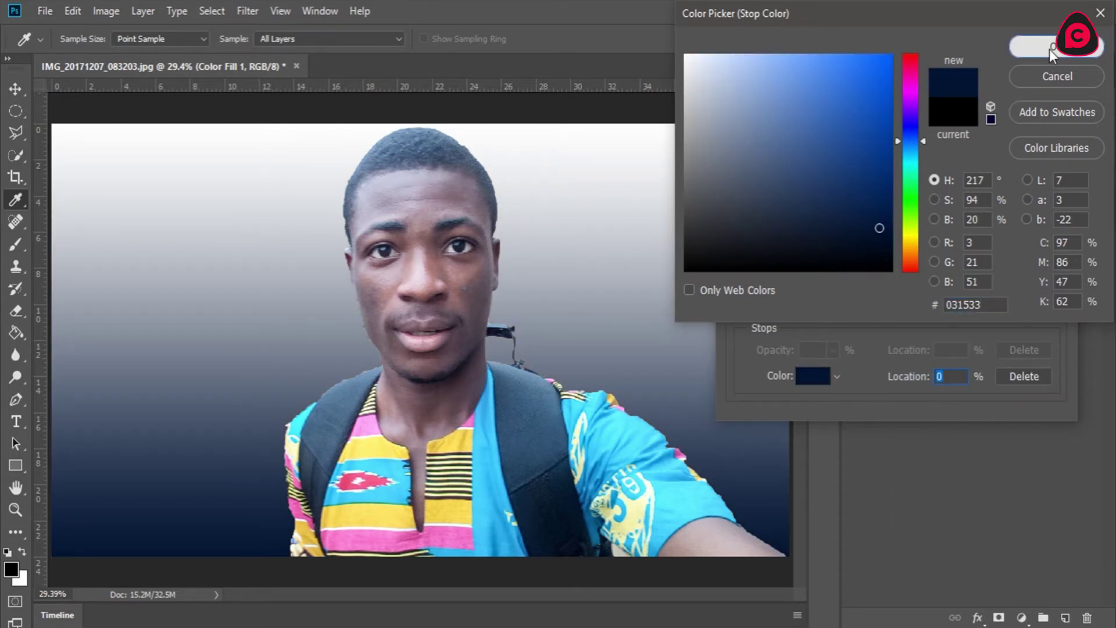
left_click(1049, 49)
left_click(1052, 310)
left_click(817, 376)
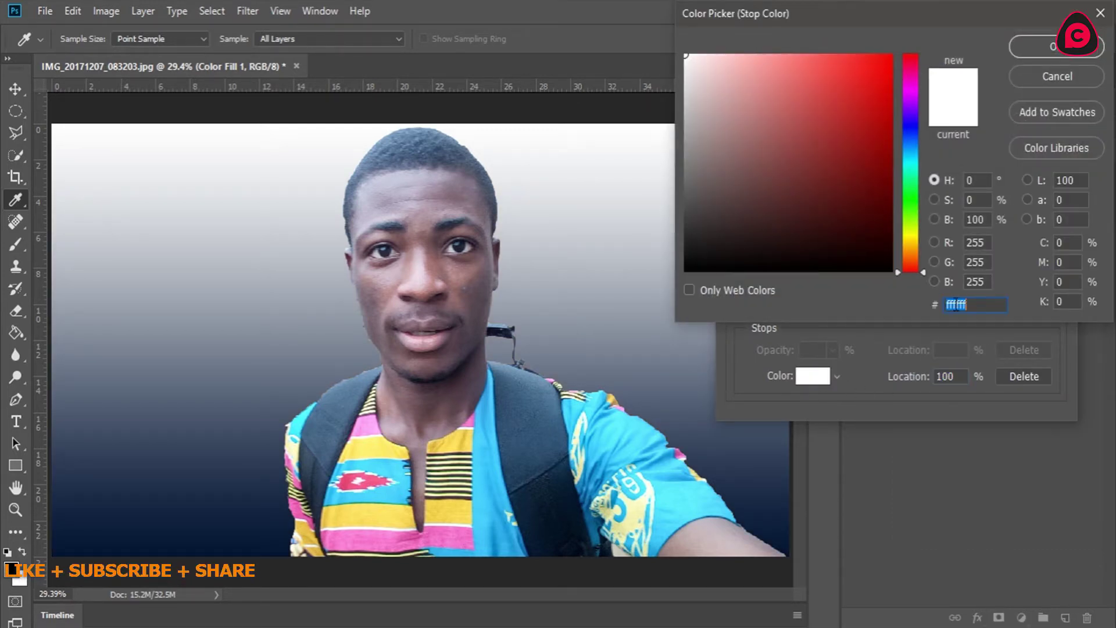
key("ctrl+v")
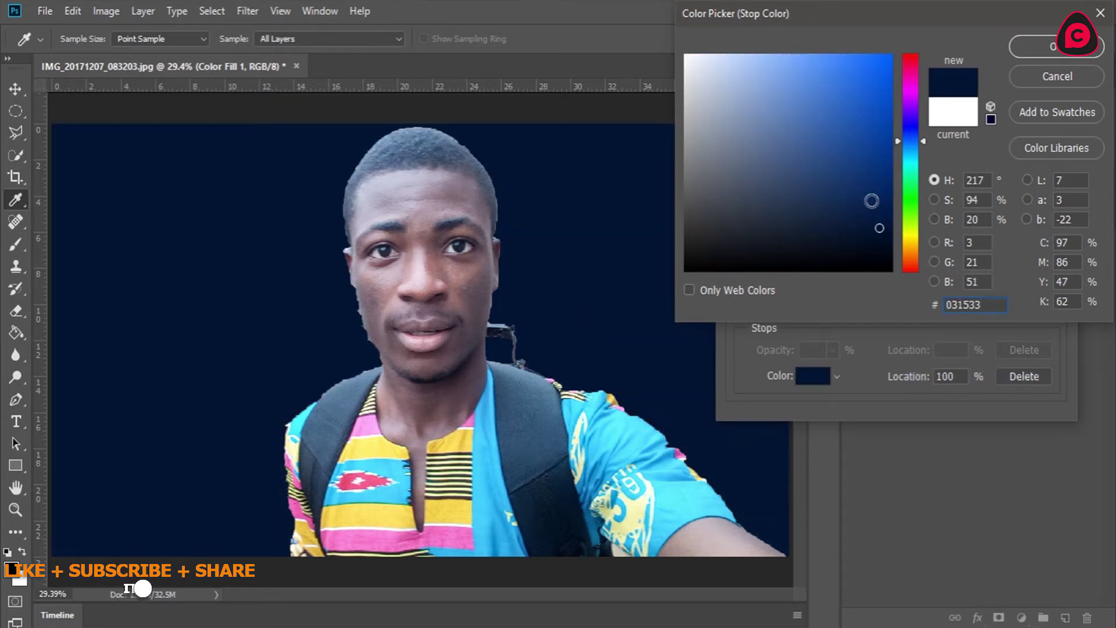
left_click(1033, 54)
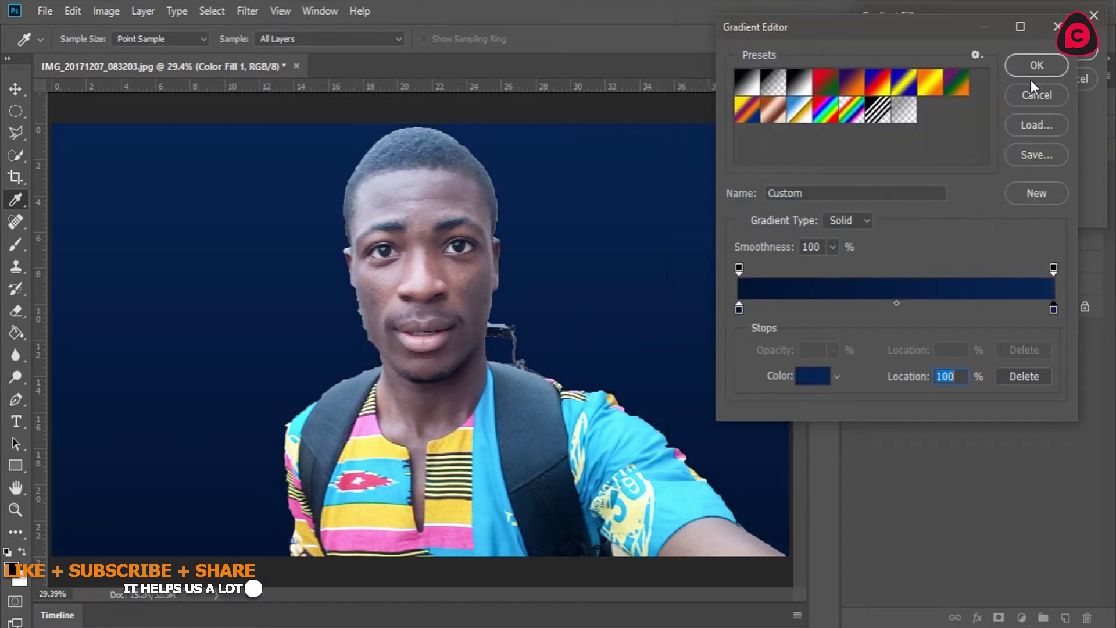
left_click(1035, 65)
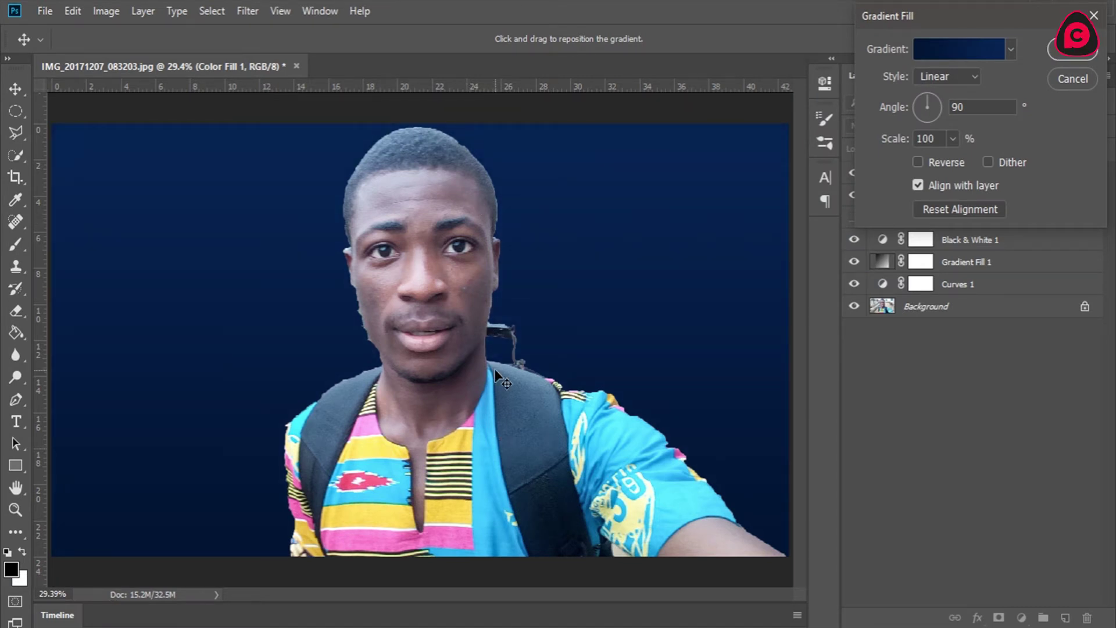
Set the gradient fill Style to Radial with Reverse checked, so the edges darken.
left_click(929, 76)
left_click(937, 103)
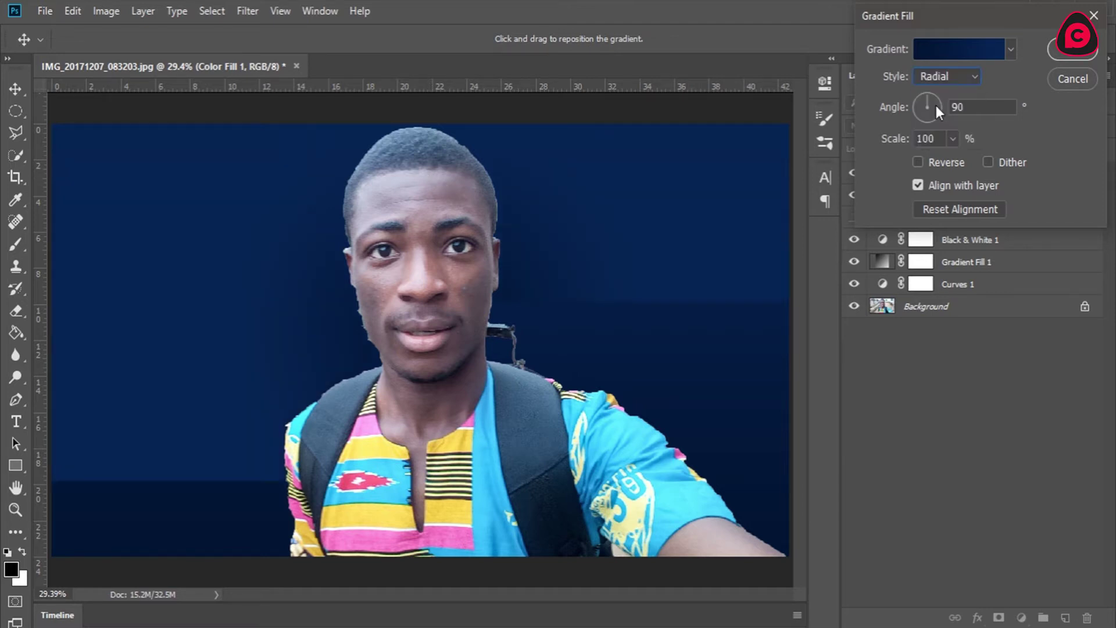
left_click(920, 161)
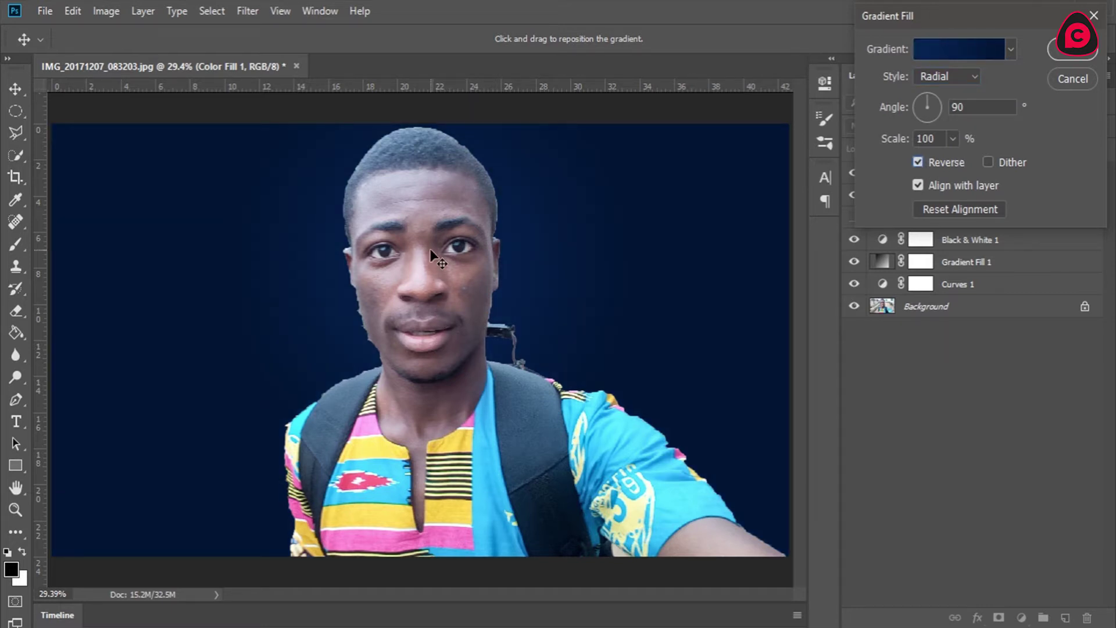
left_click(1056, 51)
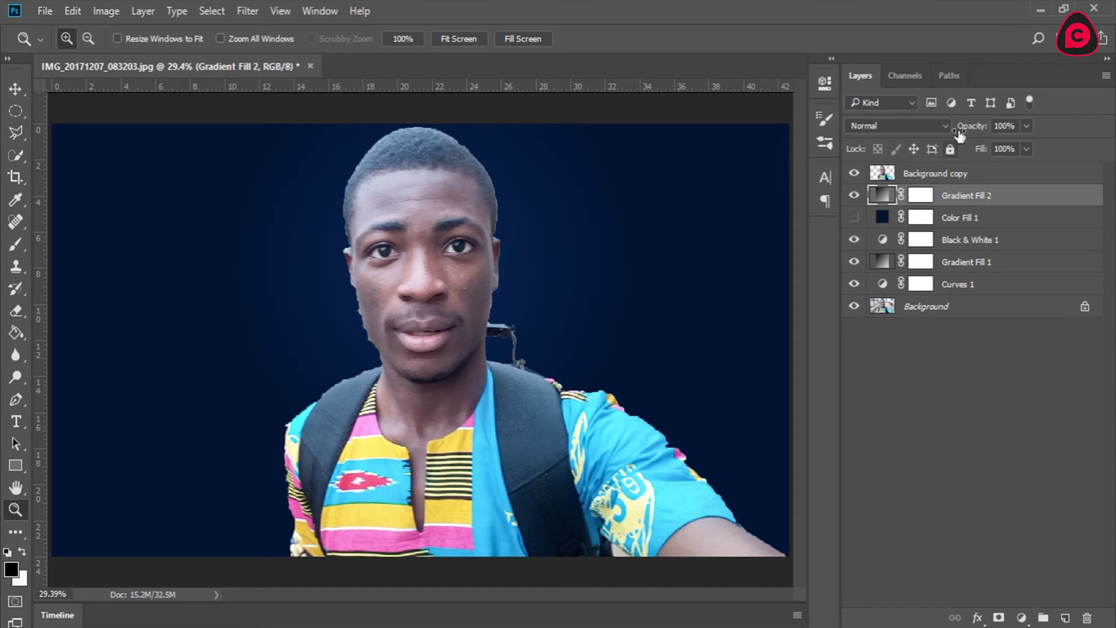
Set Gradient Fill 2's blend mode to Color.
left_click(895, 127)
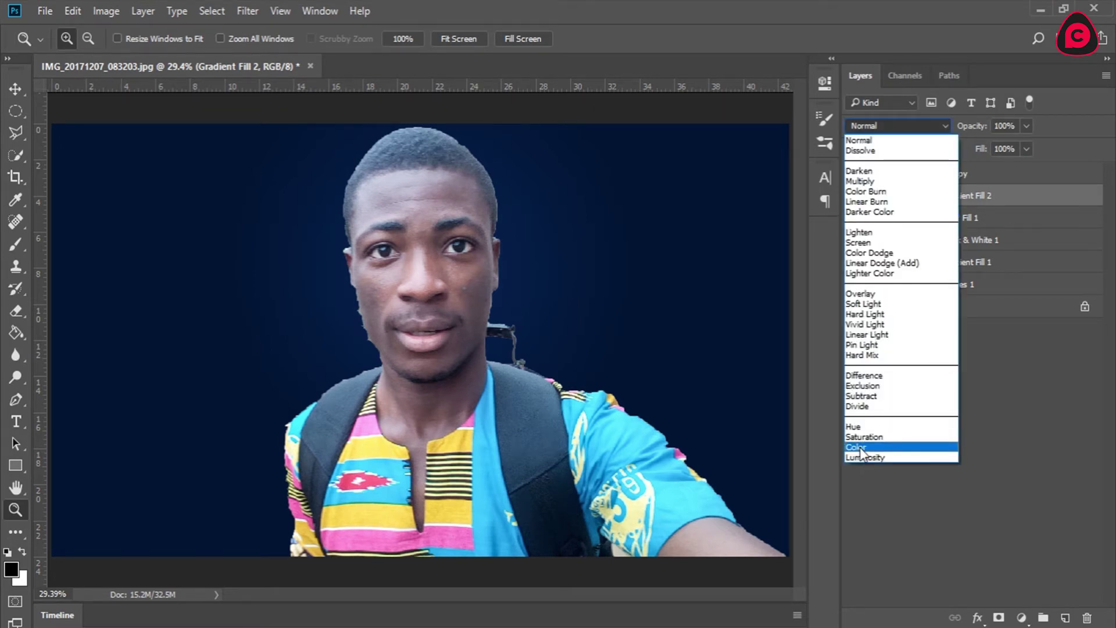
left_click(860, 449)
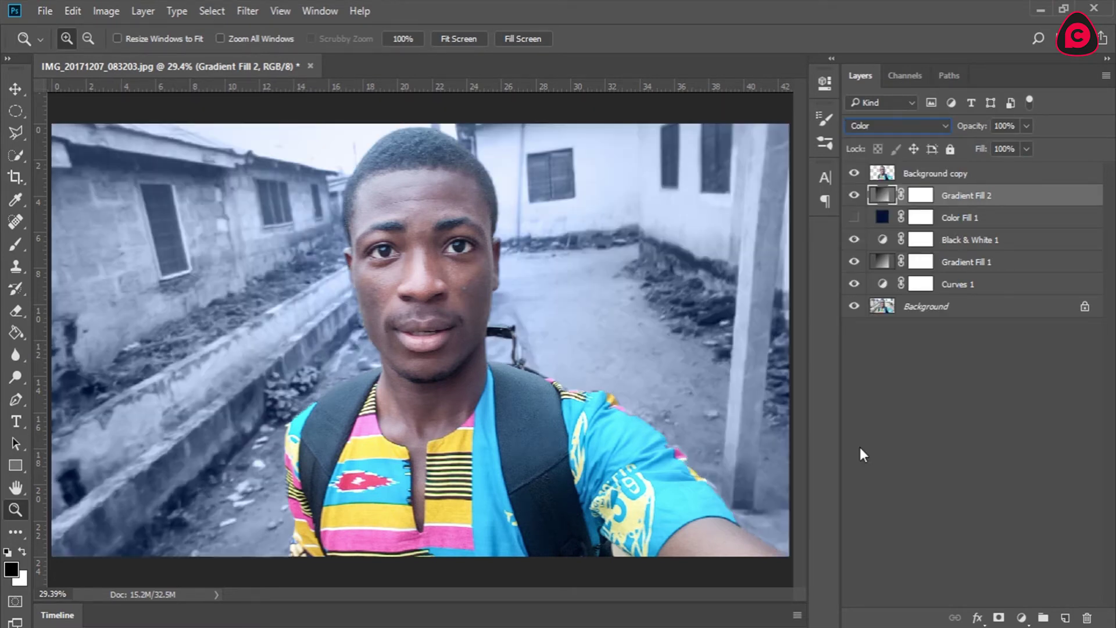
left_click(980, 402)
Toggle Gradient Fill 2 and Color Fill 1 visibility to compare, then select Background copy.
left_click(855, 195)
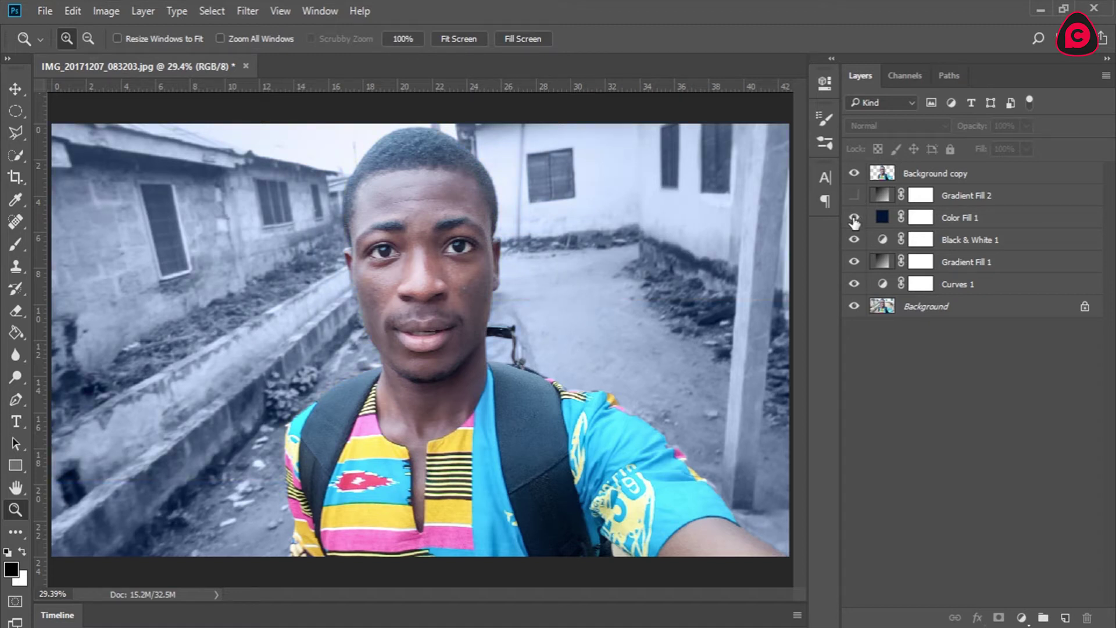
left_click(856, 217)
left_click(855, 196)
left_click(929, 178)
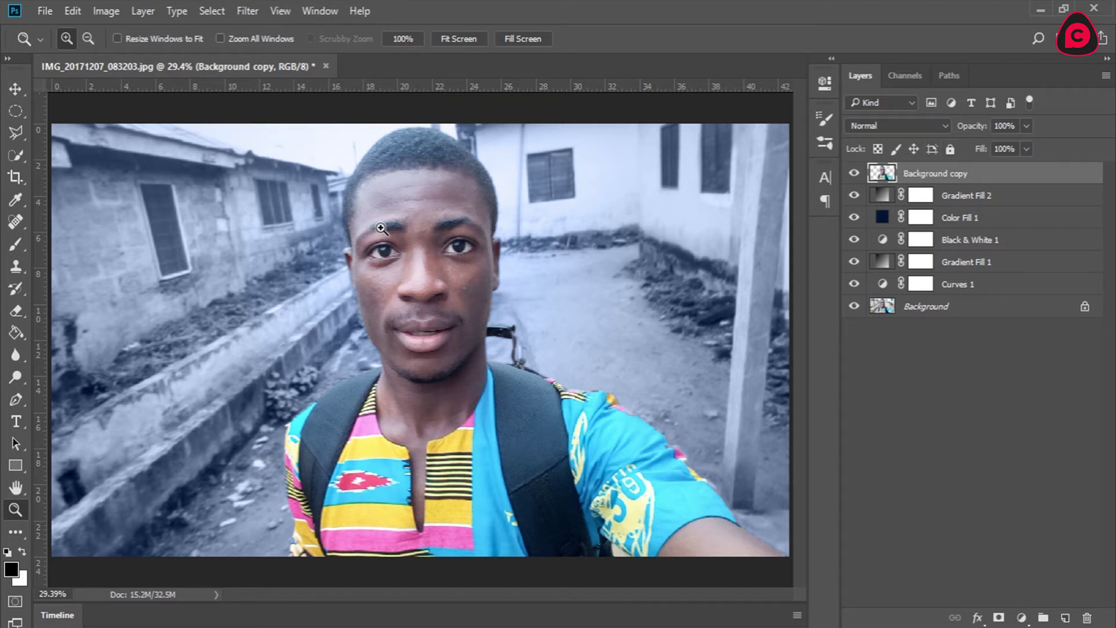
Load the subject selection and add a Curves 2 layer with an S-curve for contrast.
left_click(883, 173, "ctrl")
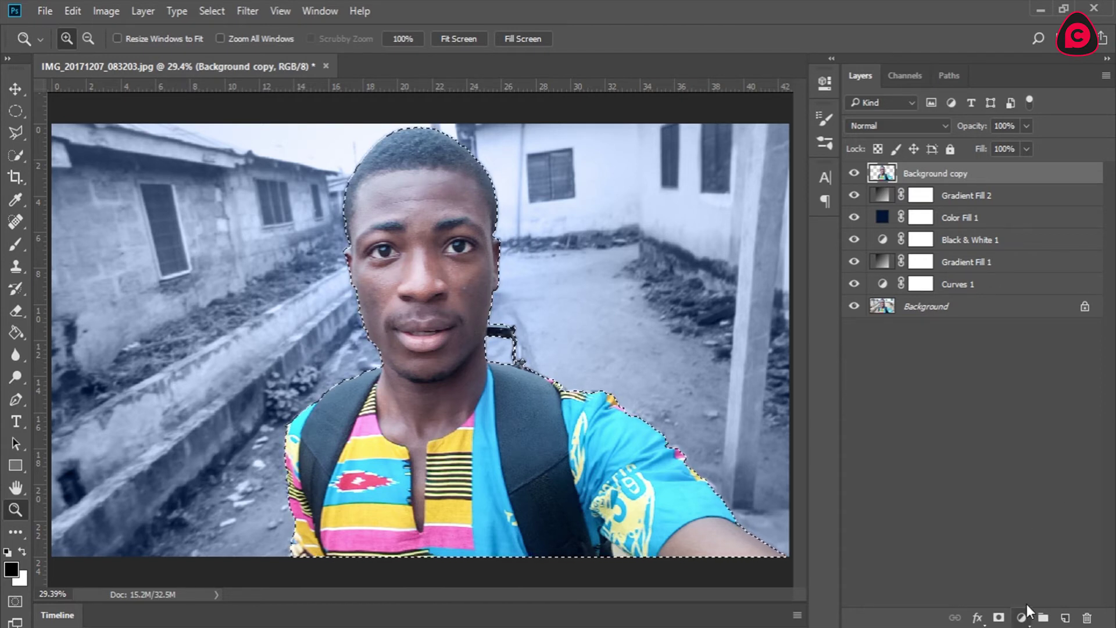
left_click(825, 143)
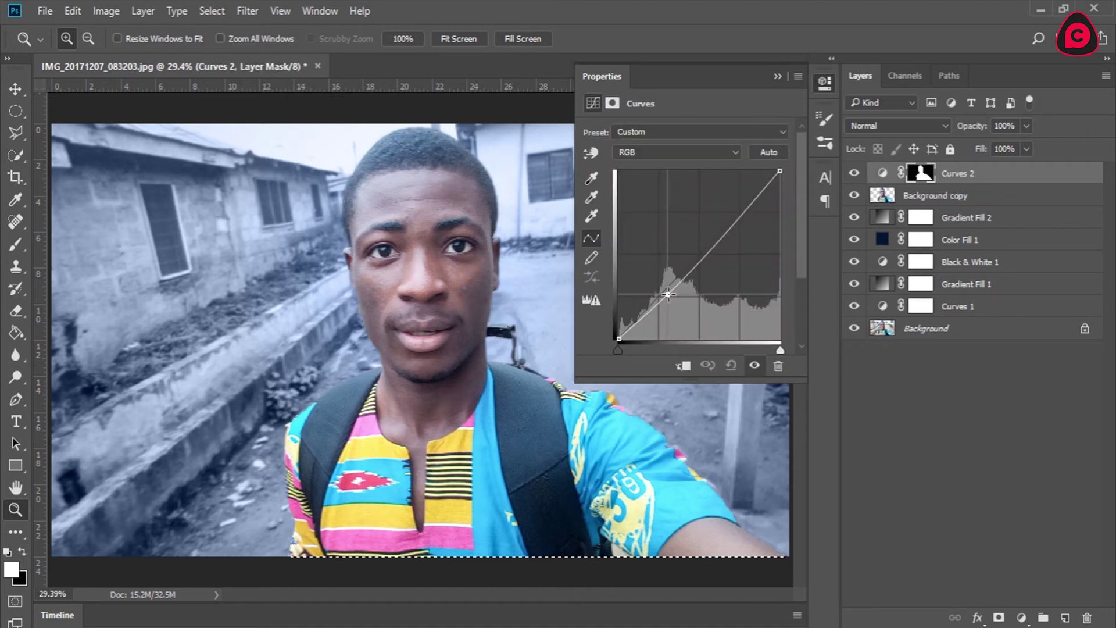
left_click_drag(668, 286, 668, 294)
left_click(729, 223)
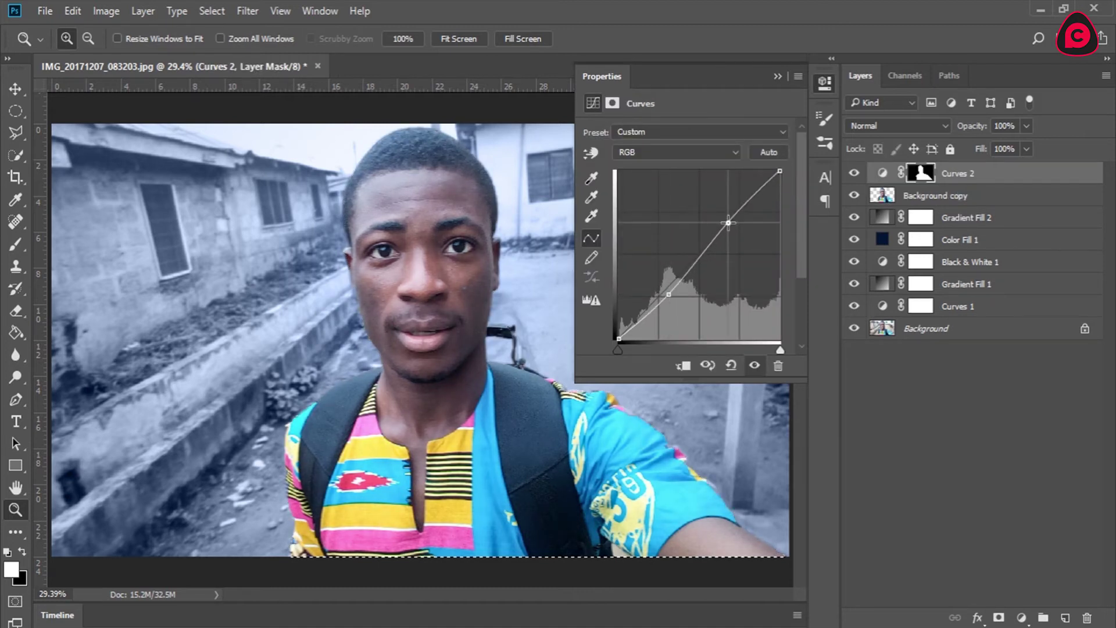
left_click_drag(729, 222, 727, 220)
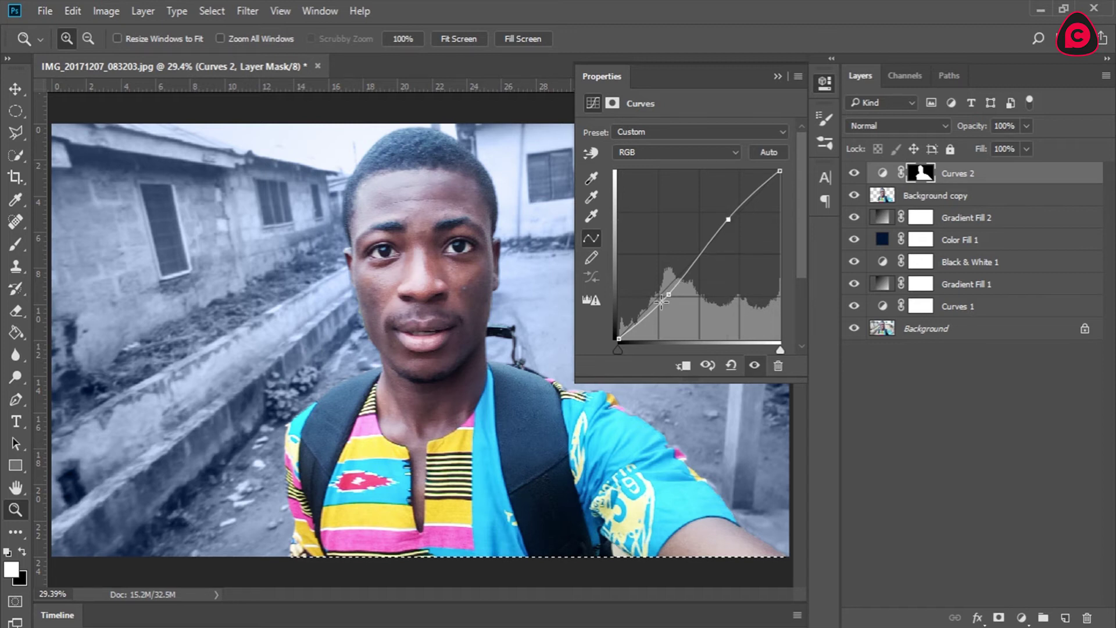
left_click_drag(669, 294, 665, 296)
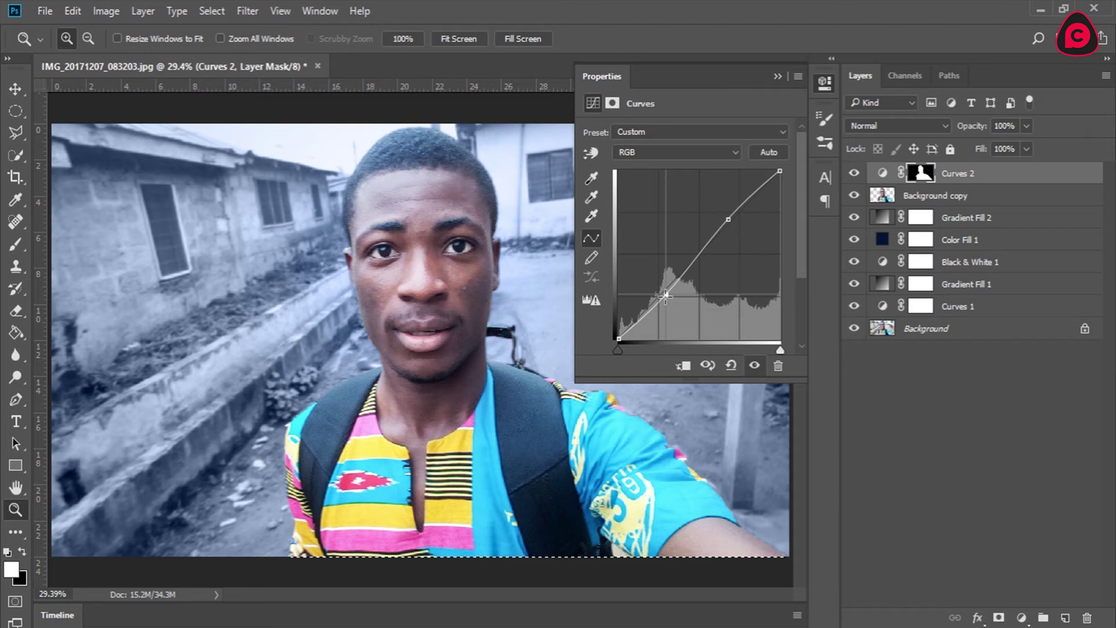
left_click(855, 175)
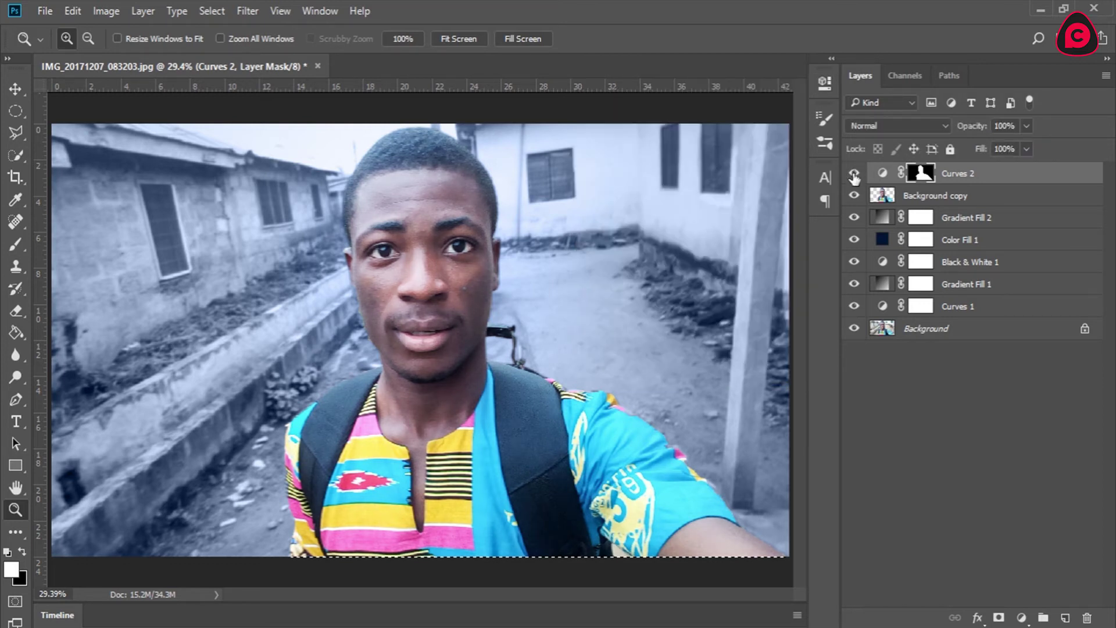
left_click(985, 397)
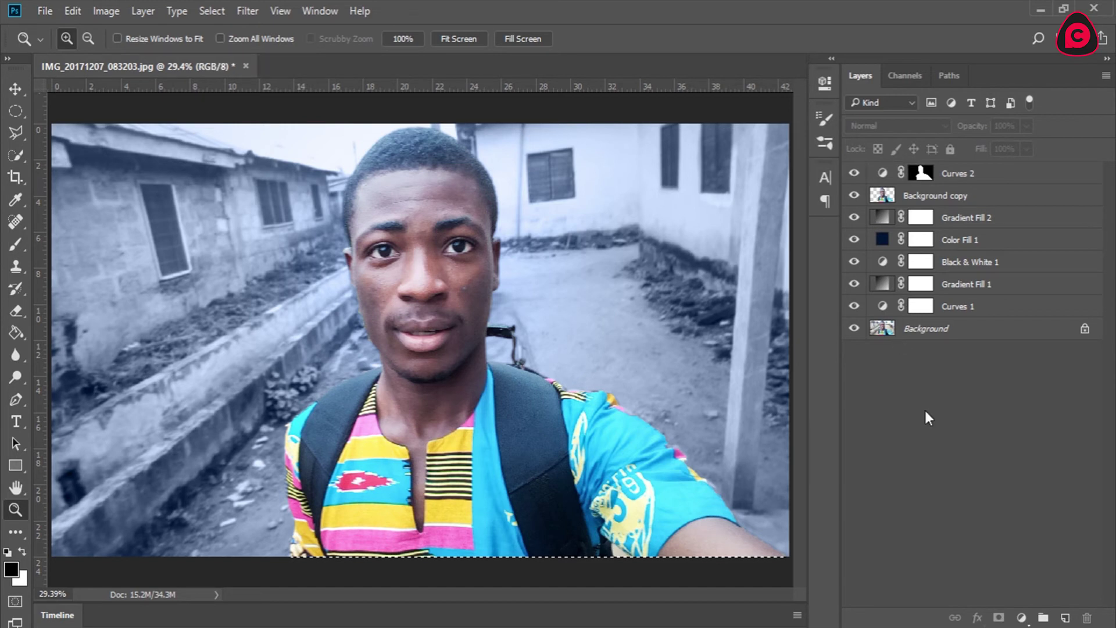